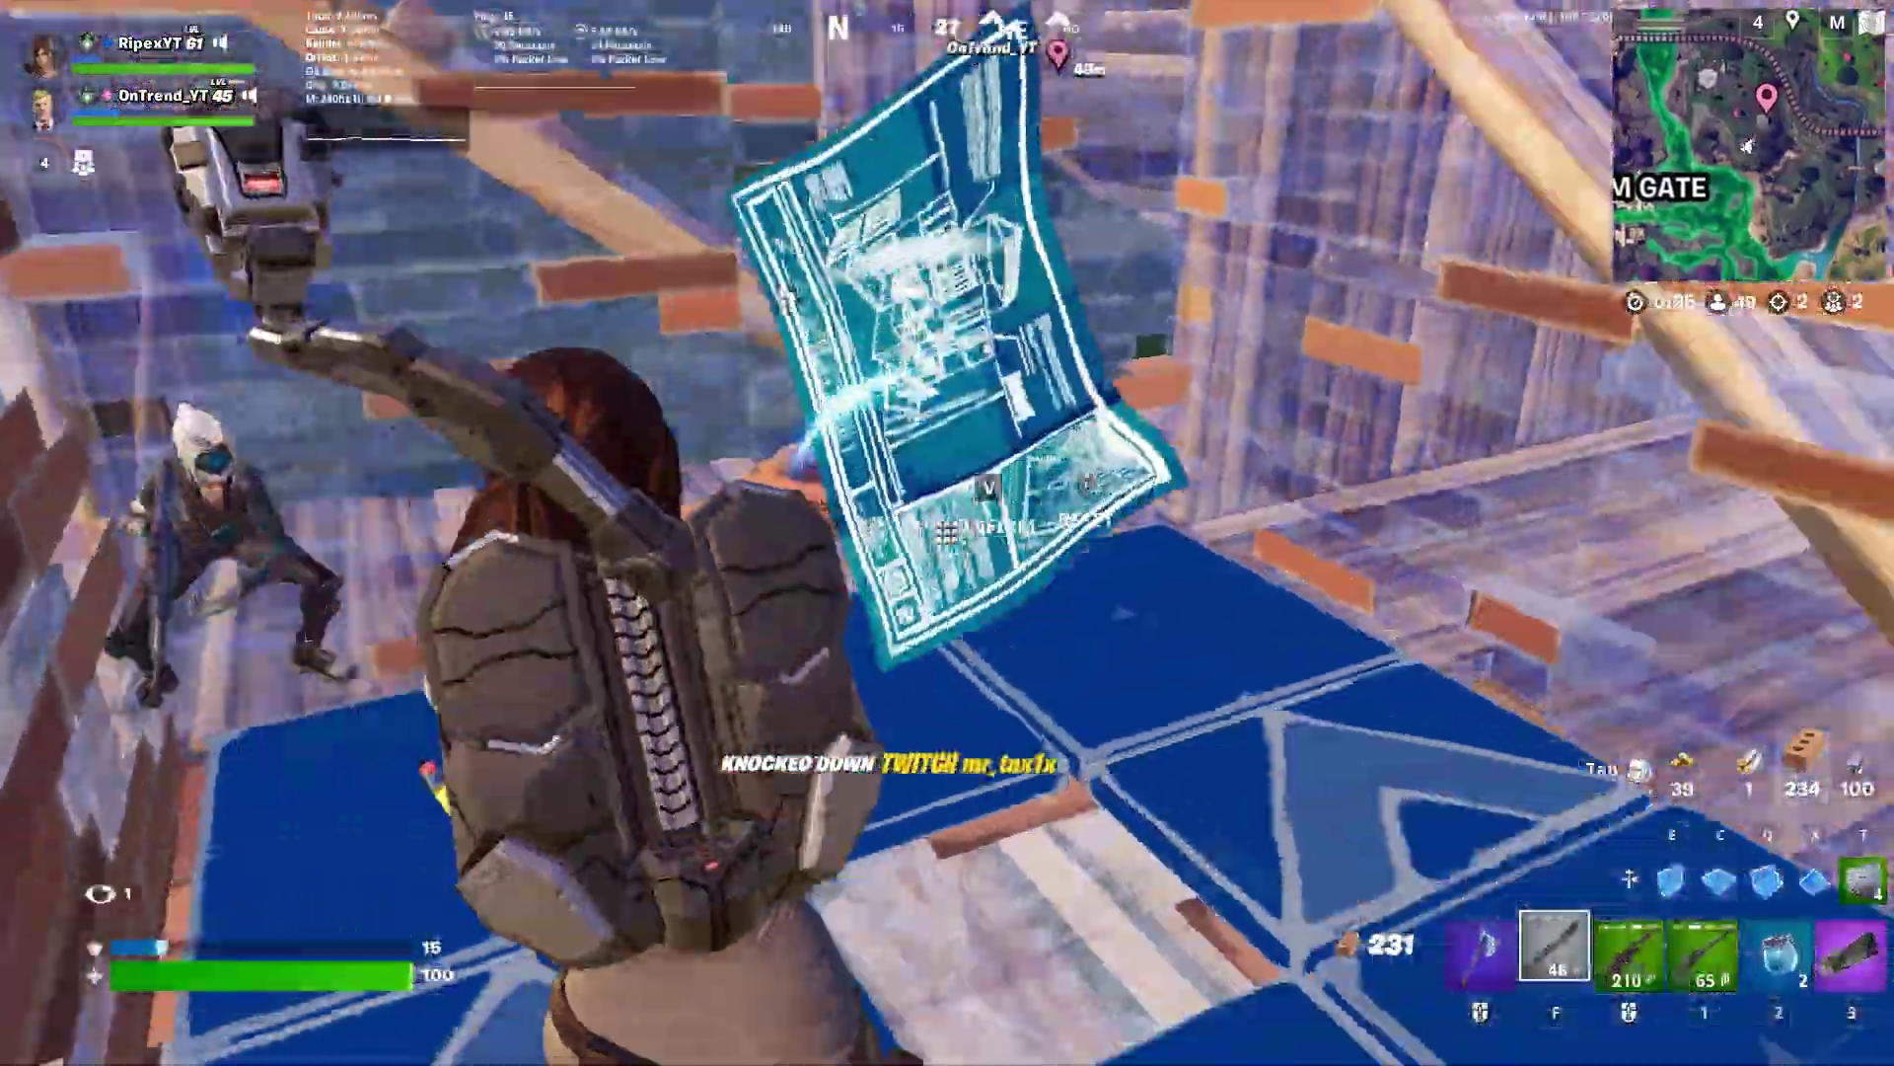
pyautogui.press('1')
pyautogui.click(947, 533)
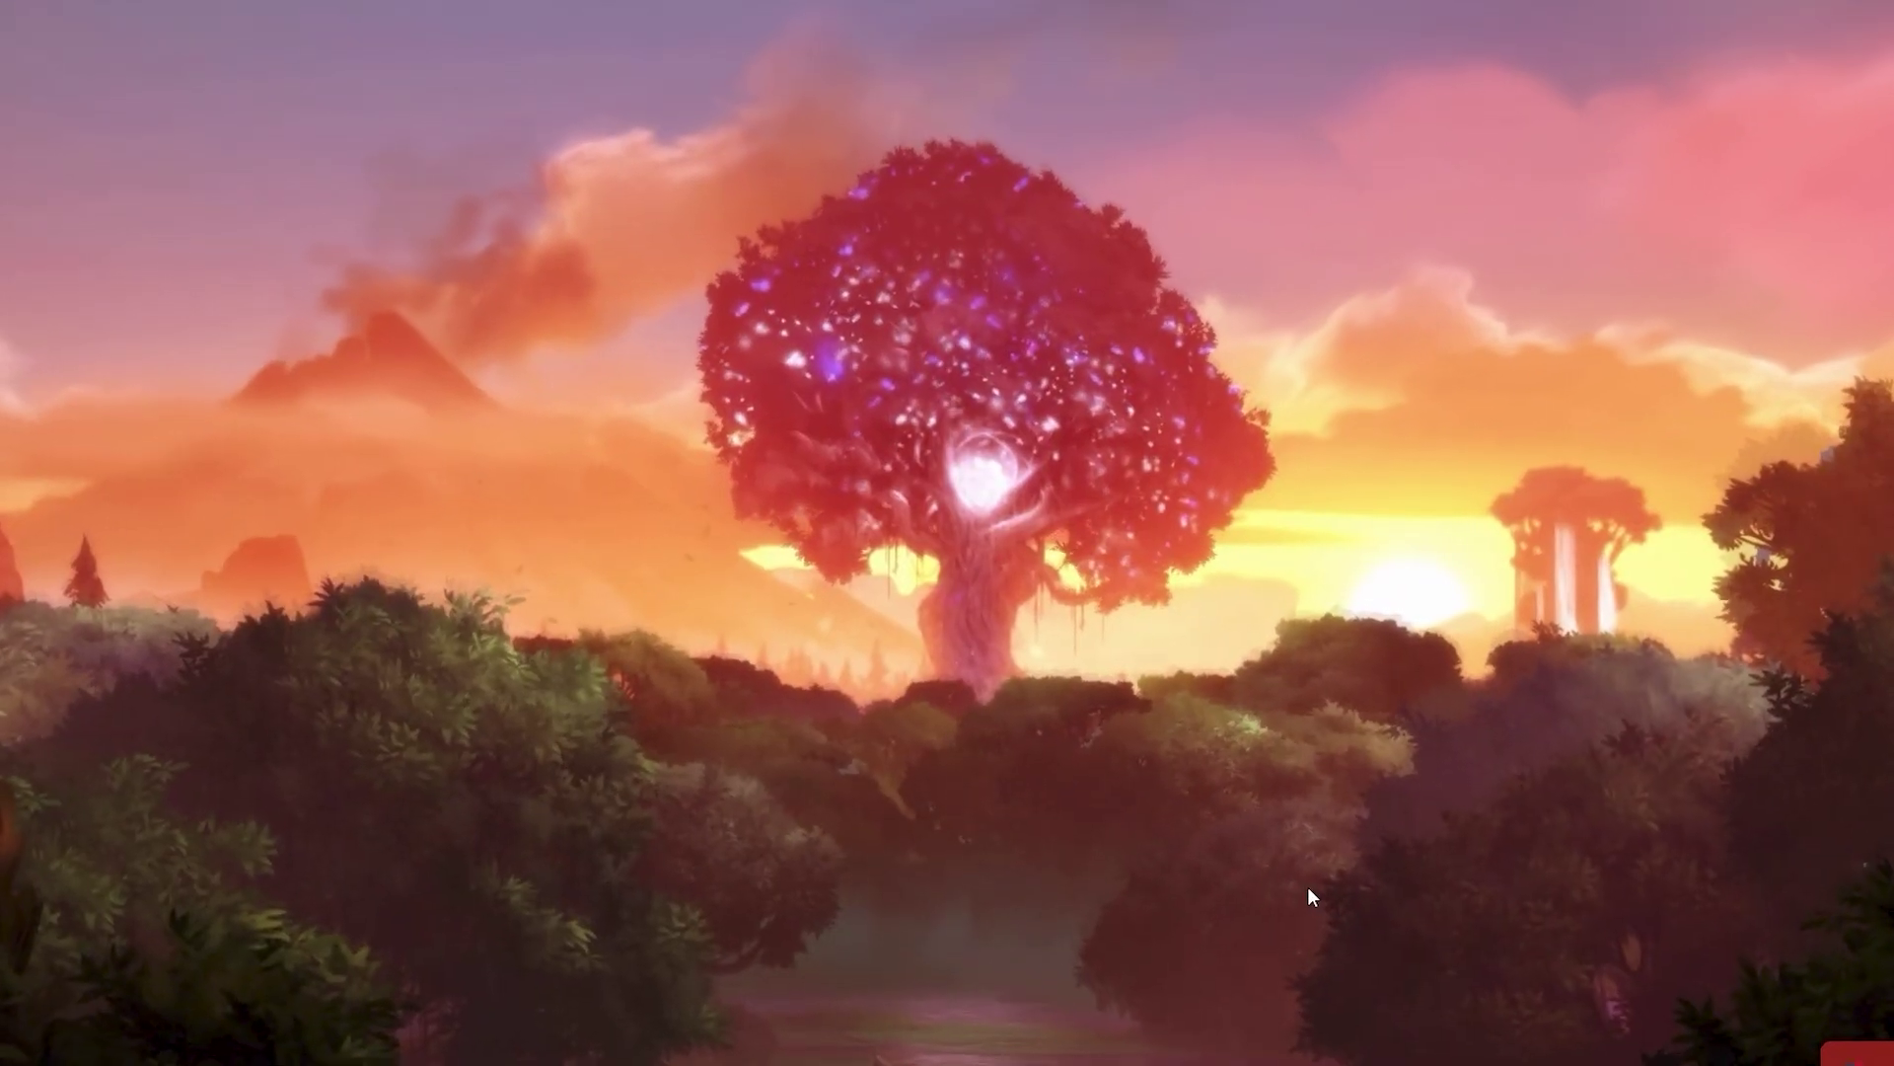
# - Disable EpicGamesLauncher.exe in Task Manager's list of start-up apps
pyautogui.rightClick(1027, 1026)
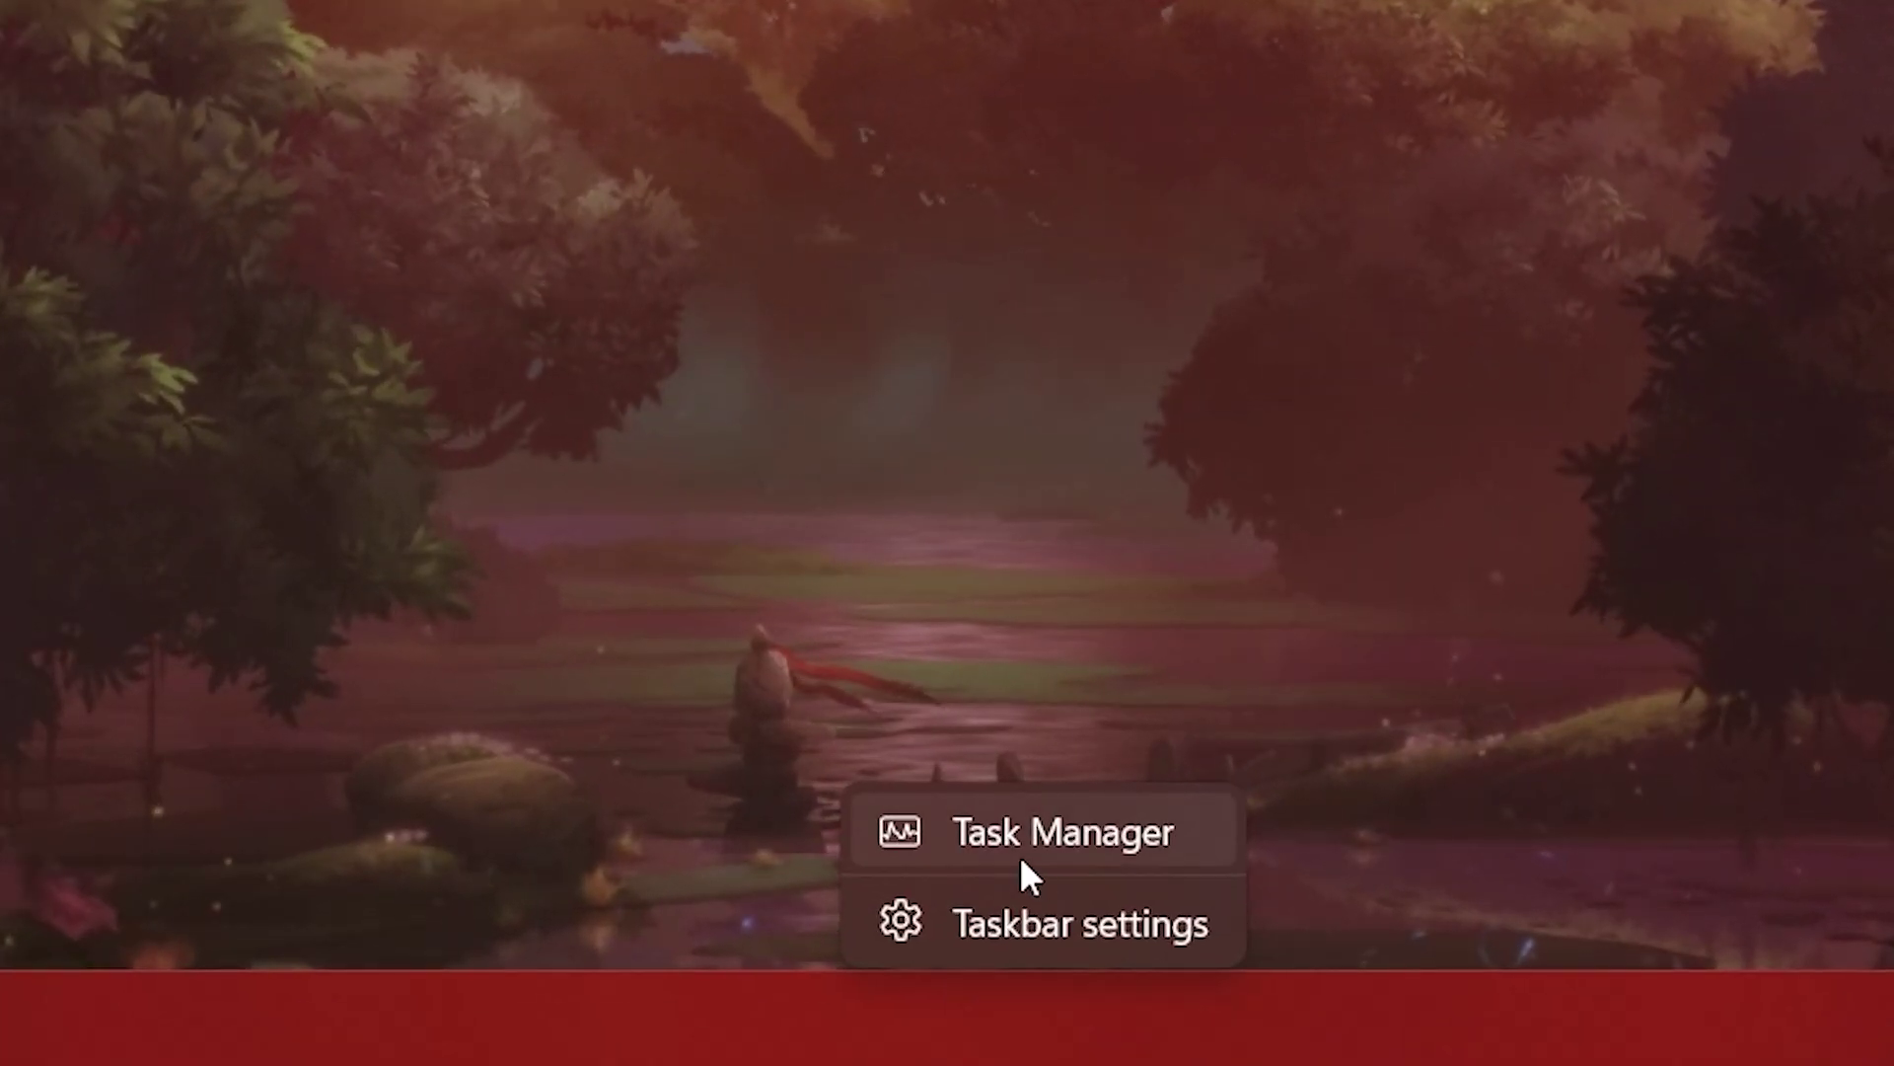
pyautogui.click(1020, 851)
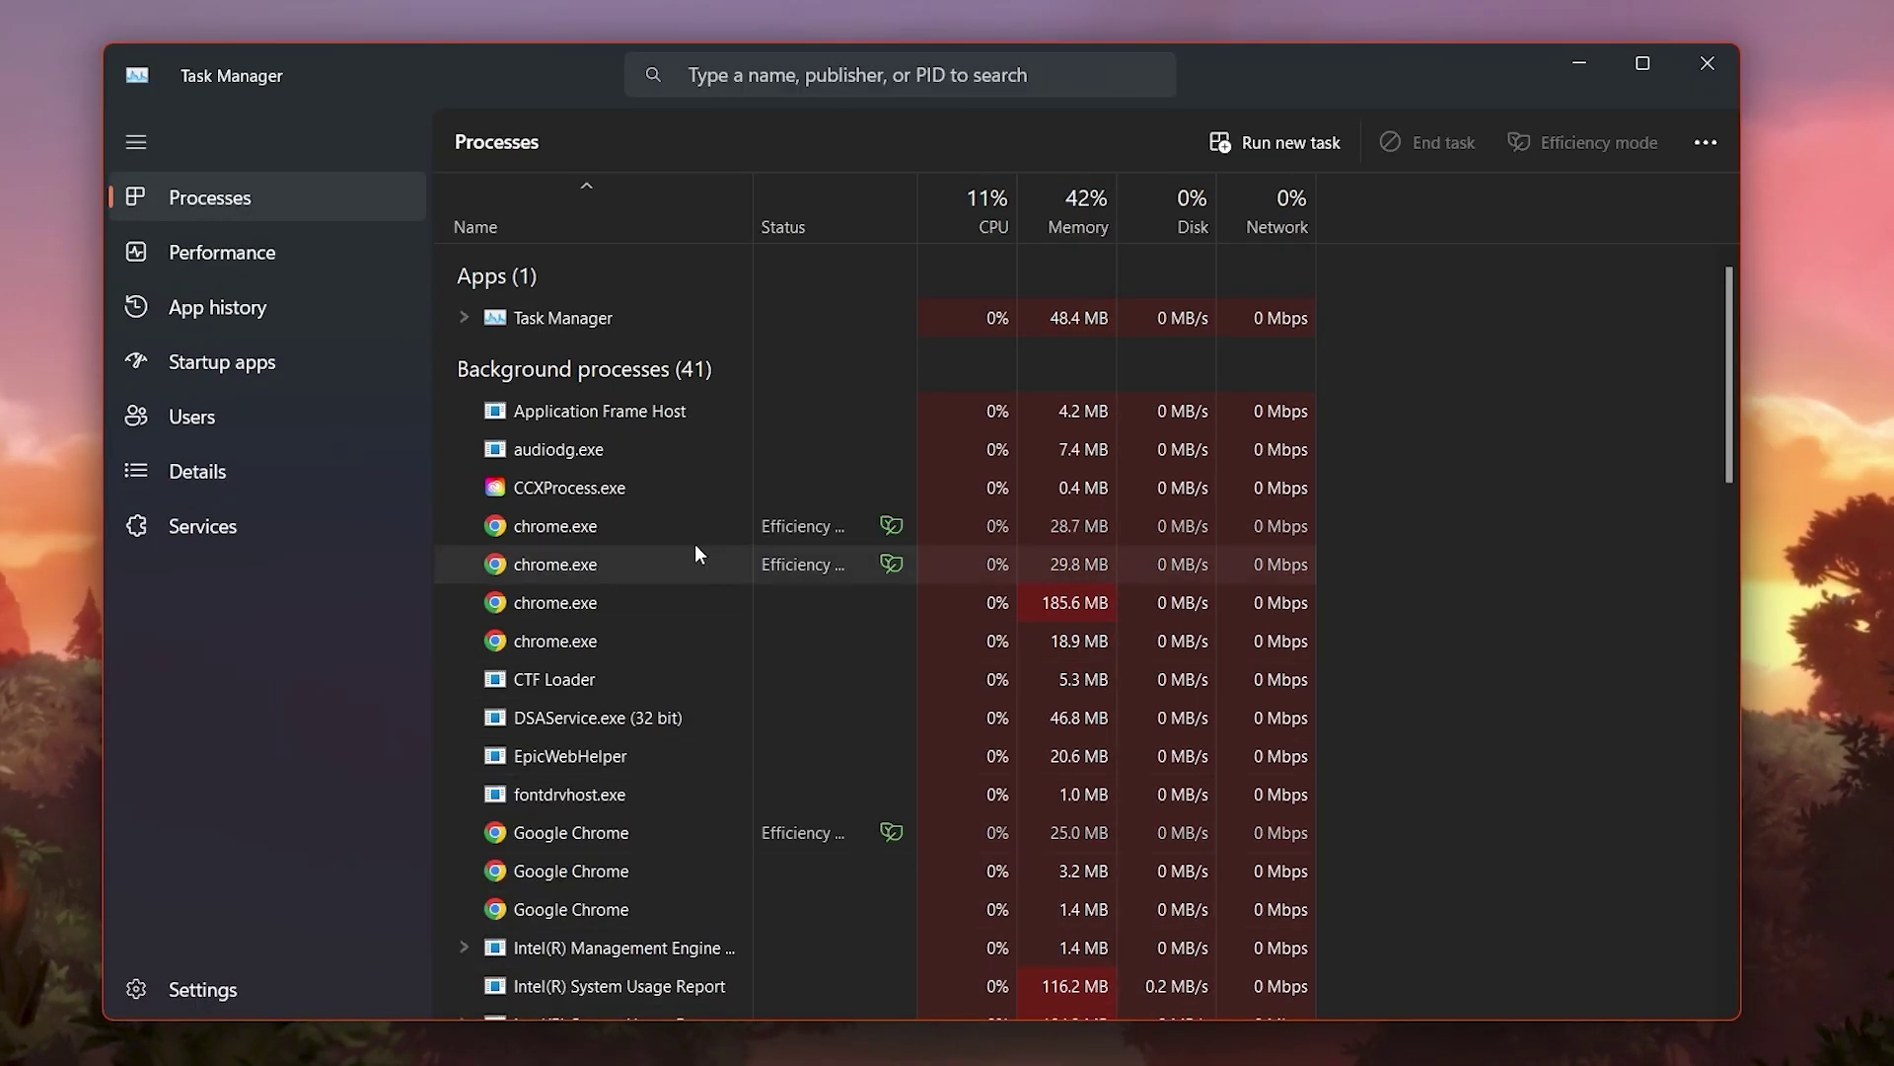
pyautogui.click(178, 360)
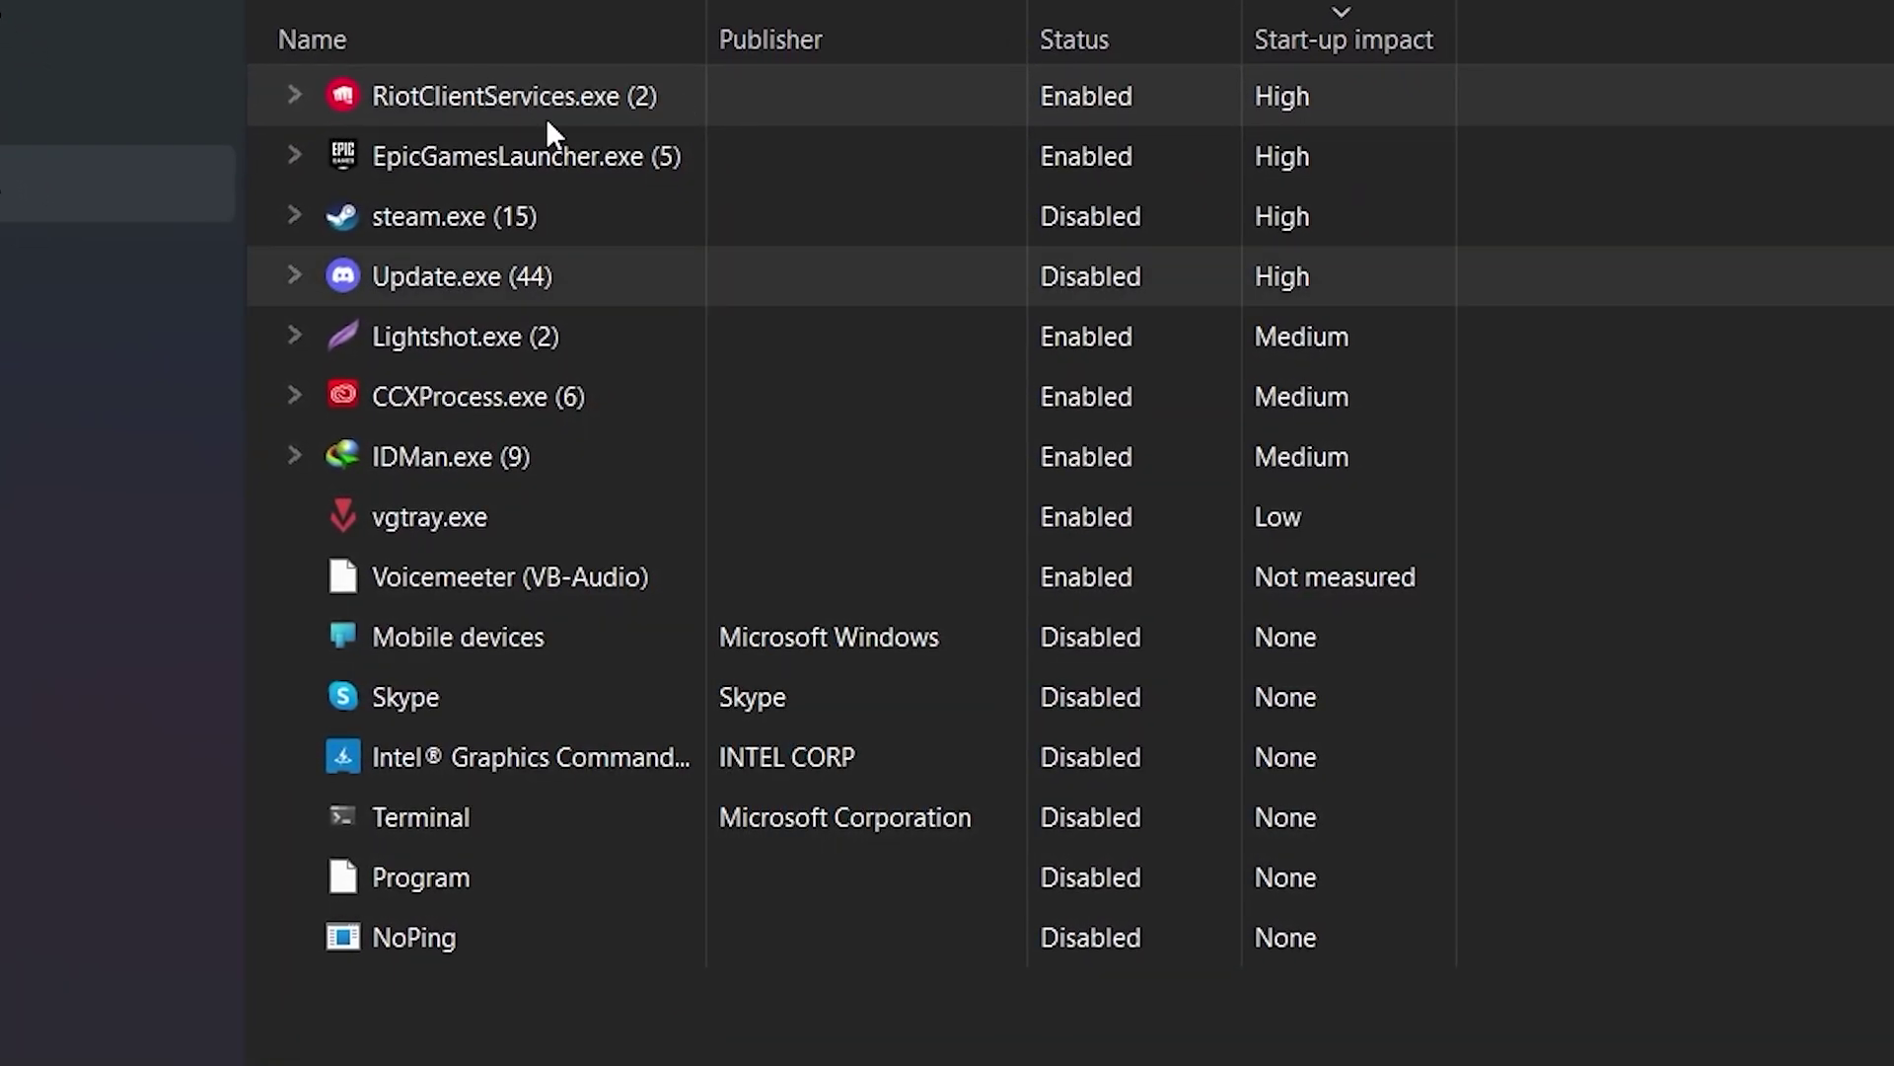
pyautogui.rightClick(470, 156)
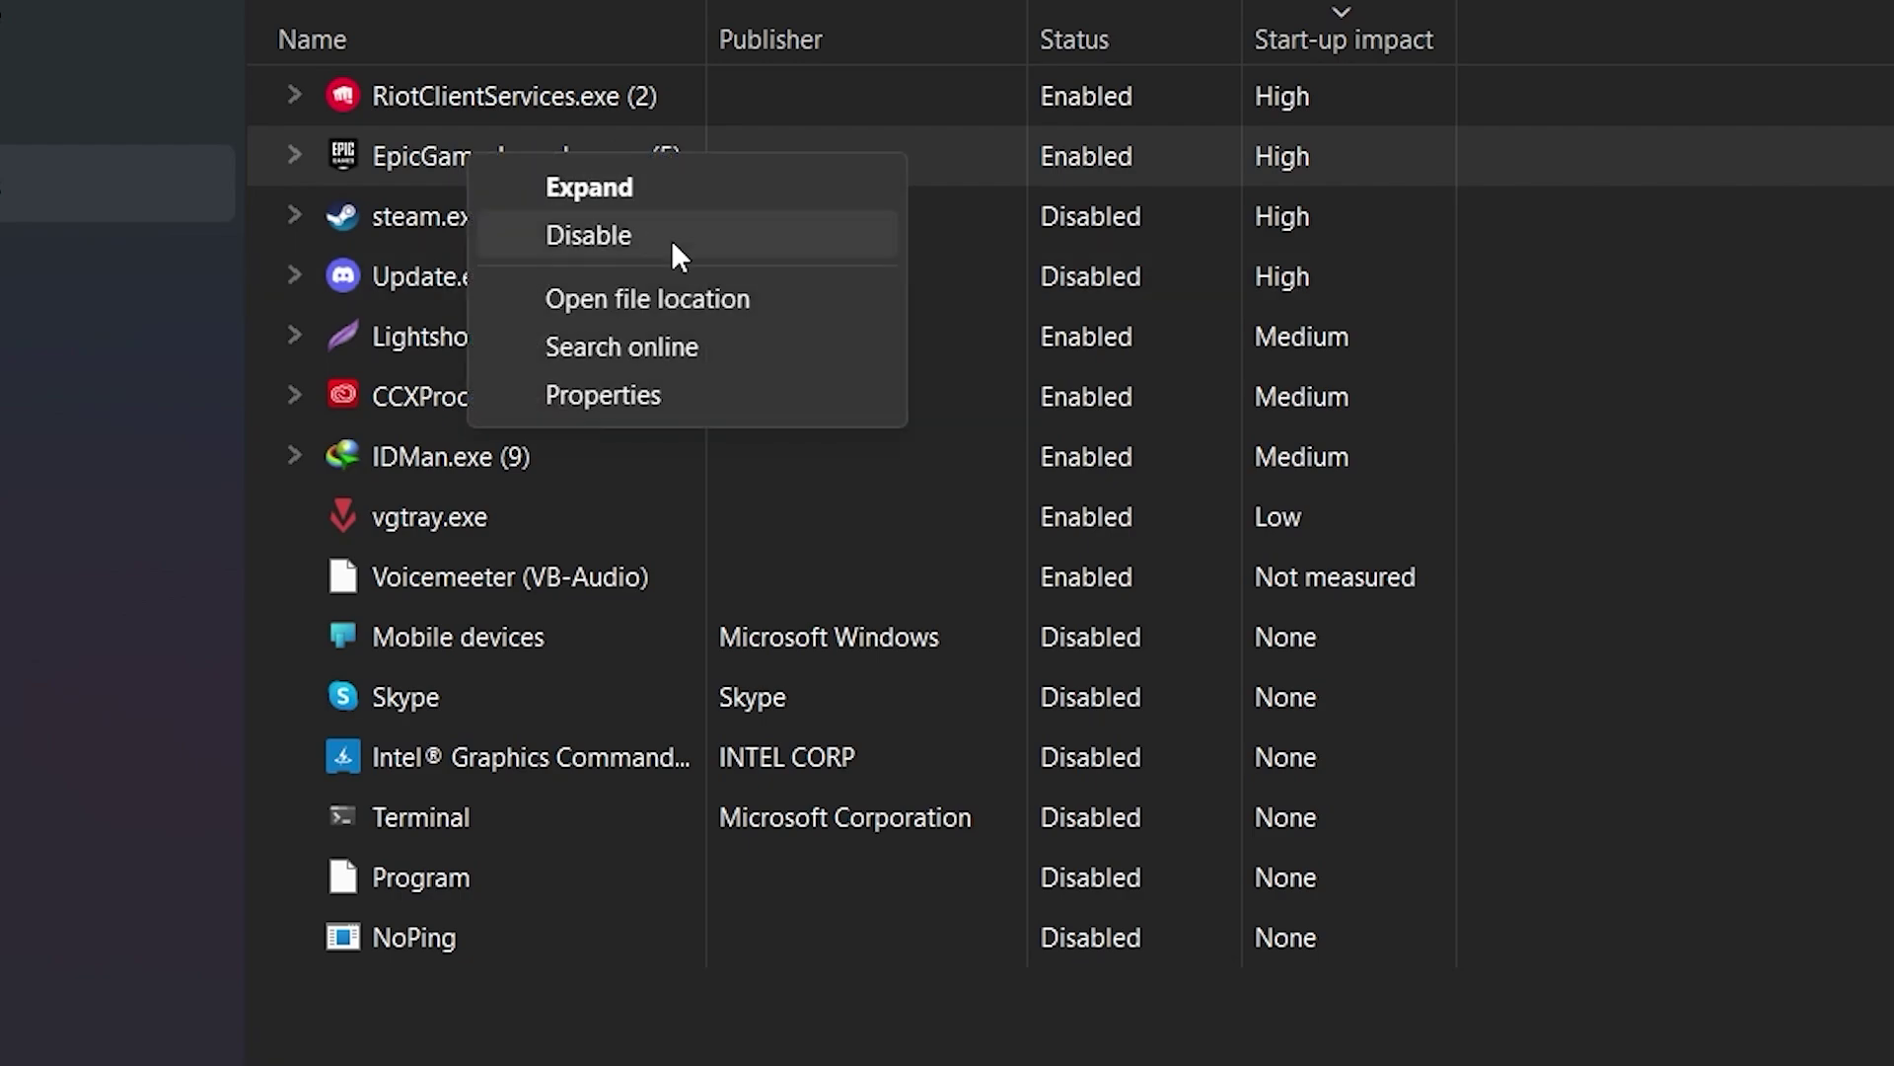
pyautogui.click(654, 239)
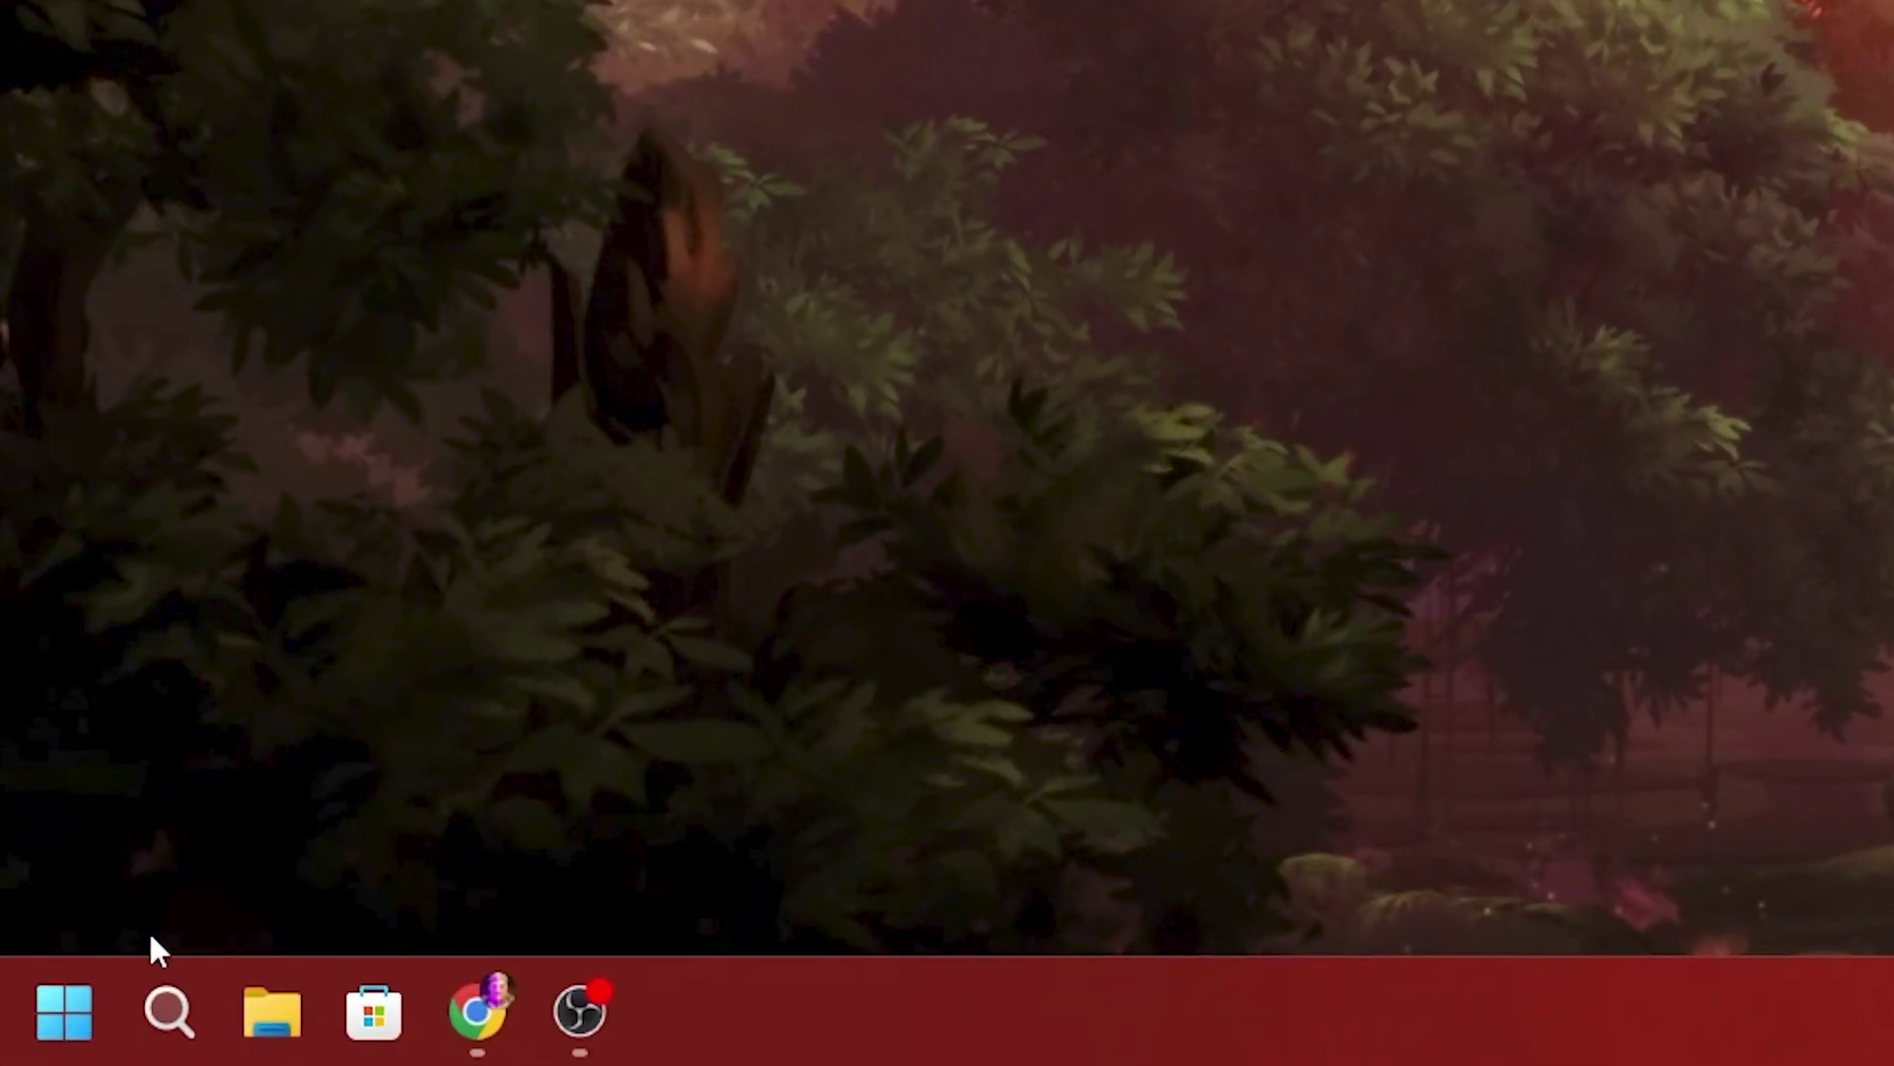
# - Open the advanced system settings from the PC's About page and move the System Properties dialog over the Settings window
pyautogui.rightClick(79, 1026)
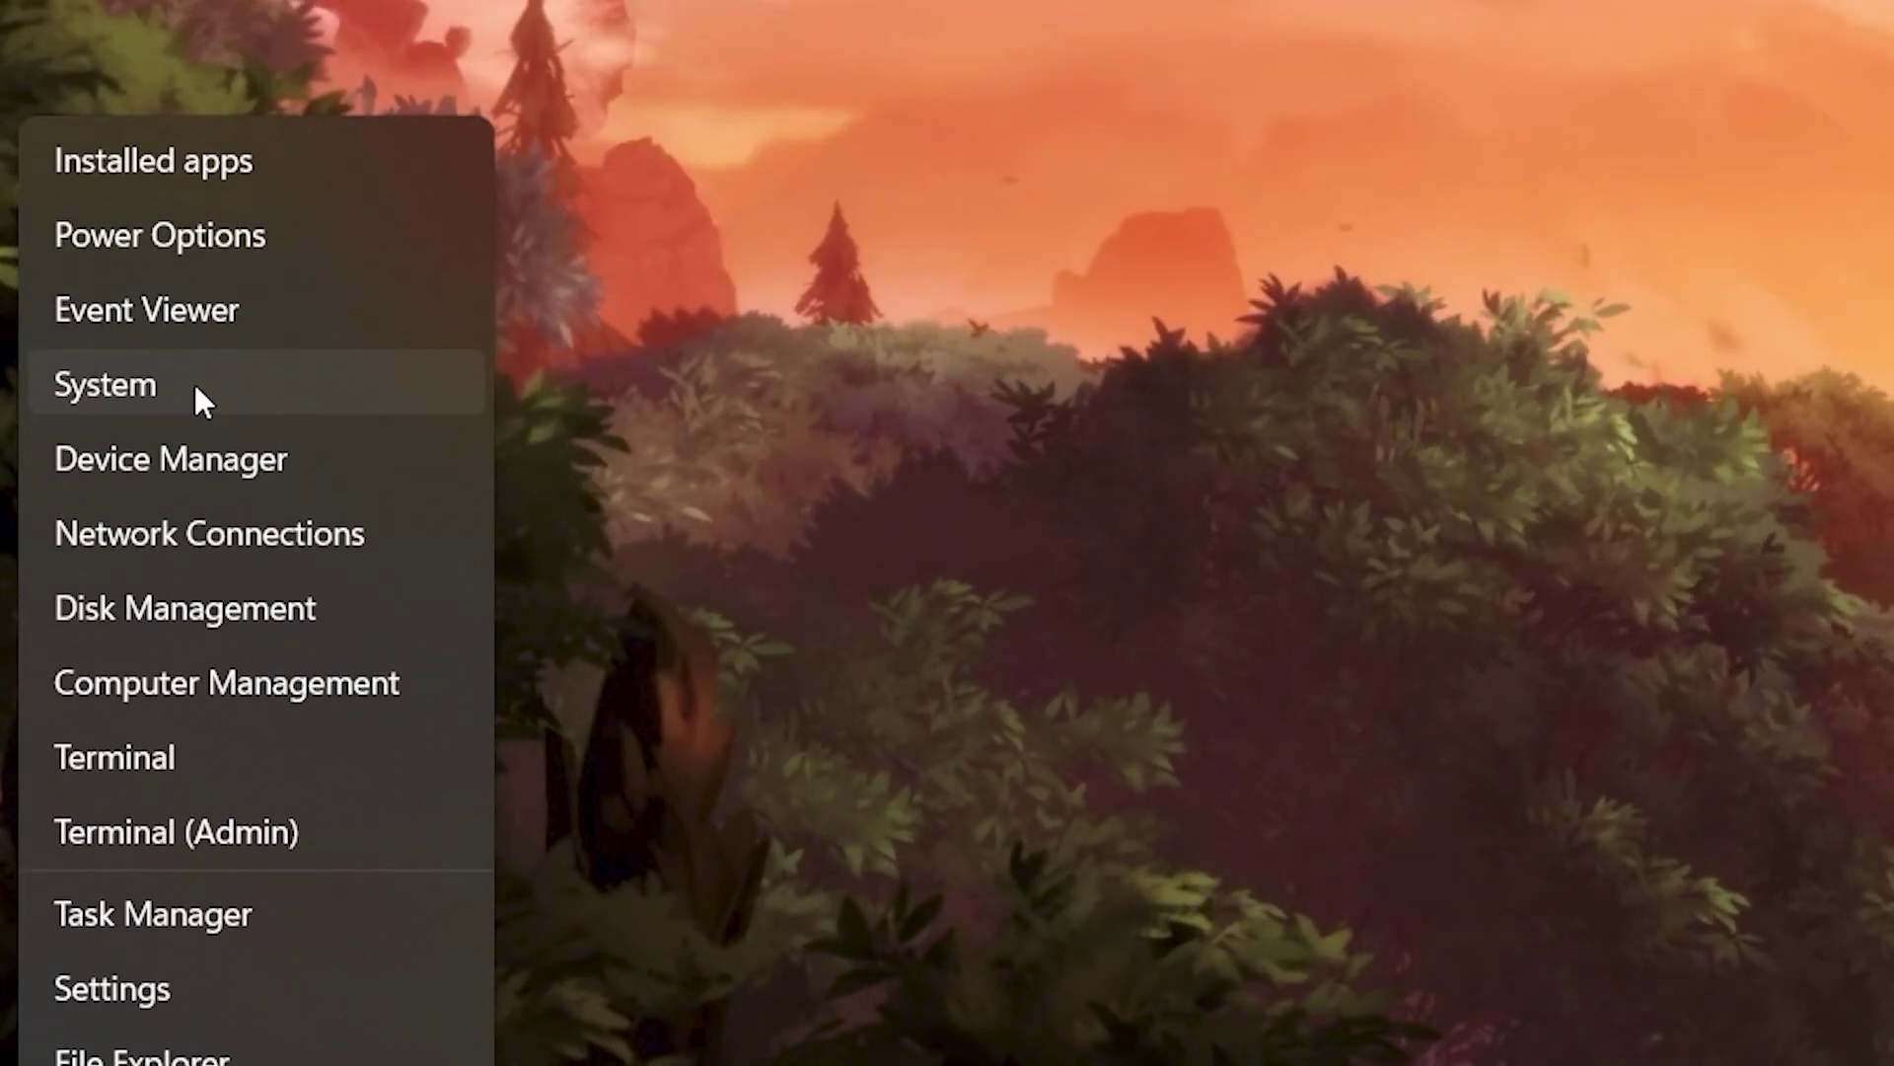
pyautogui.click(94, 6)
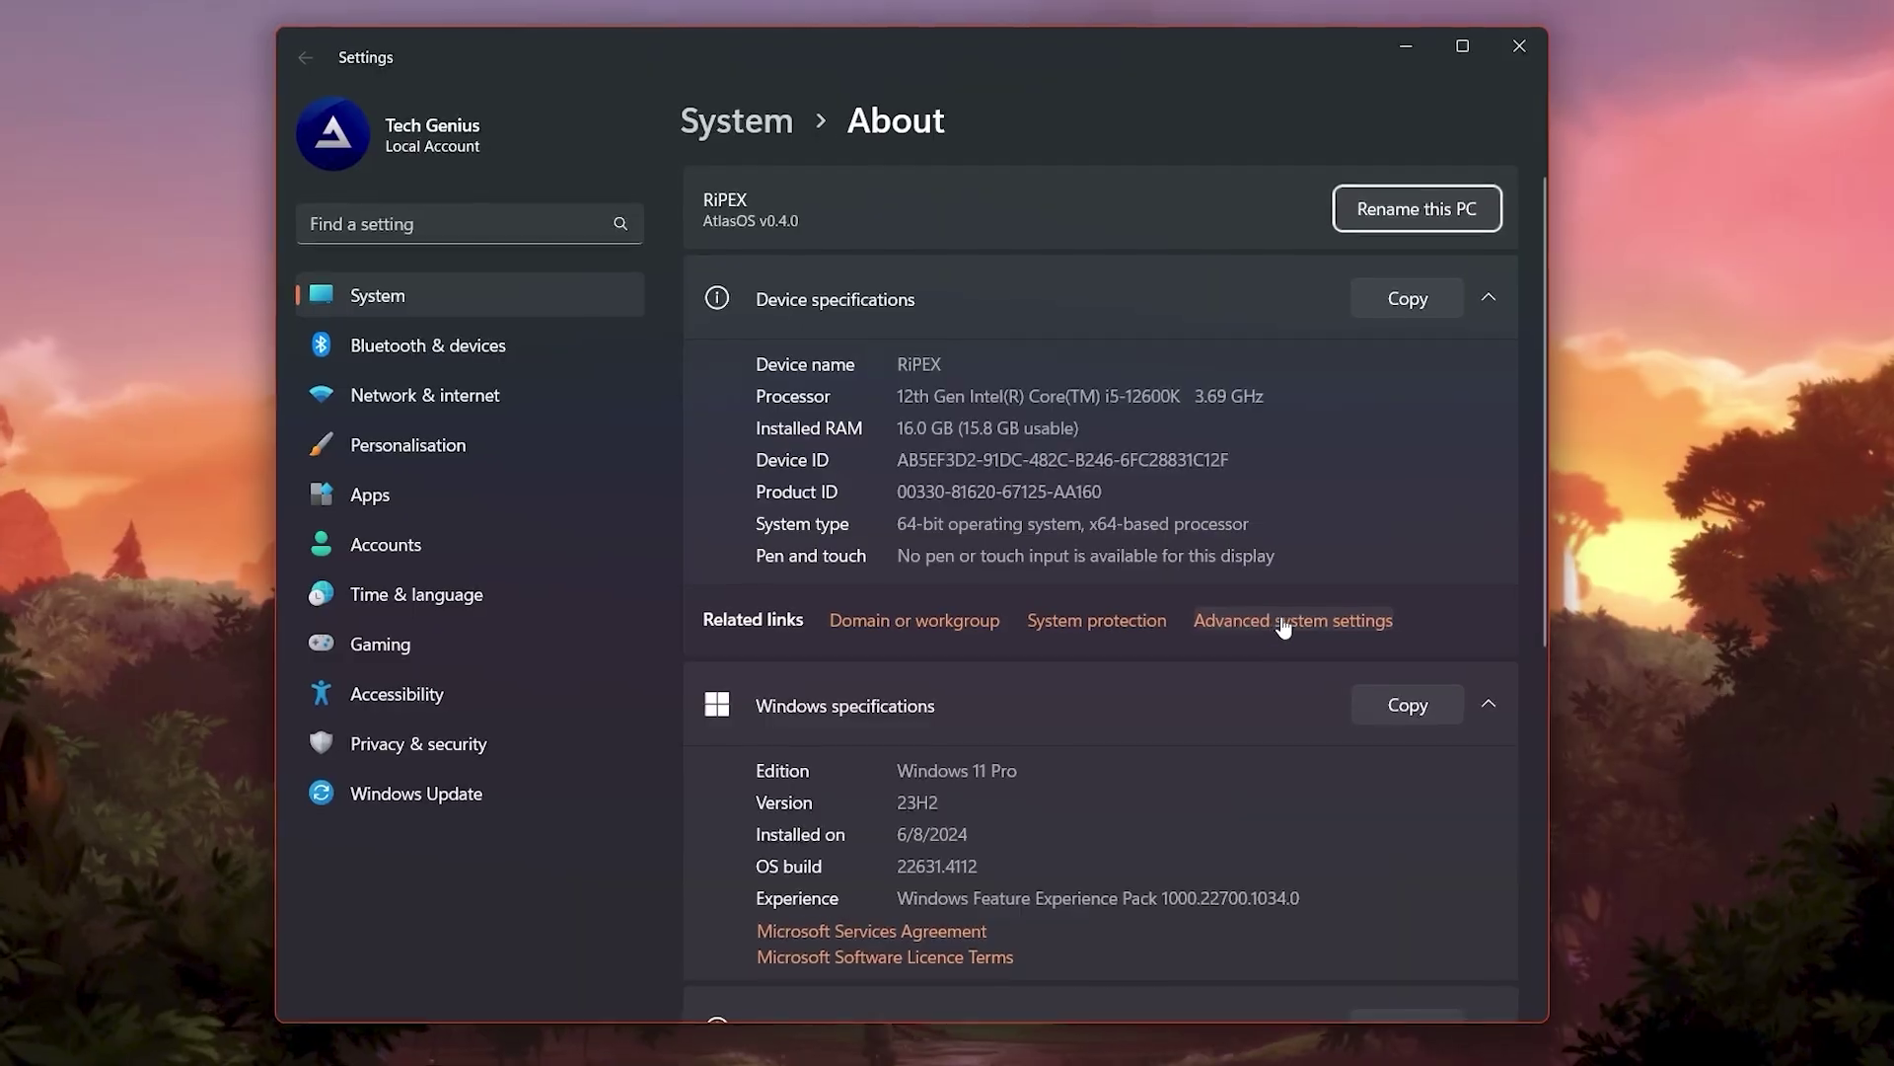
pyautogui.click(1282, 622)
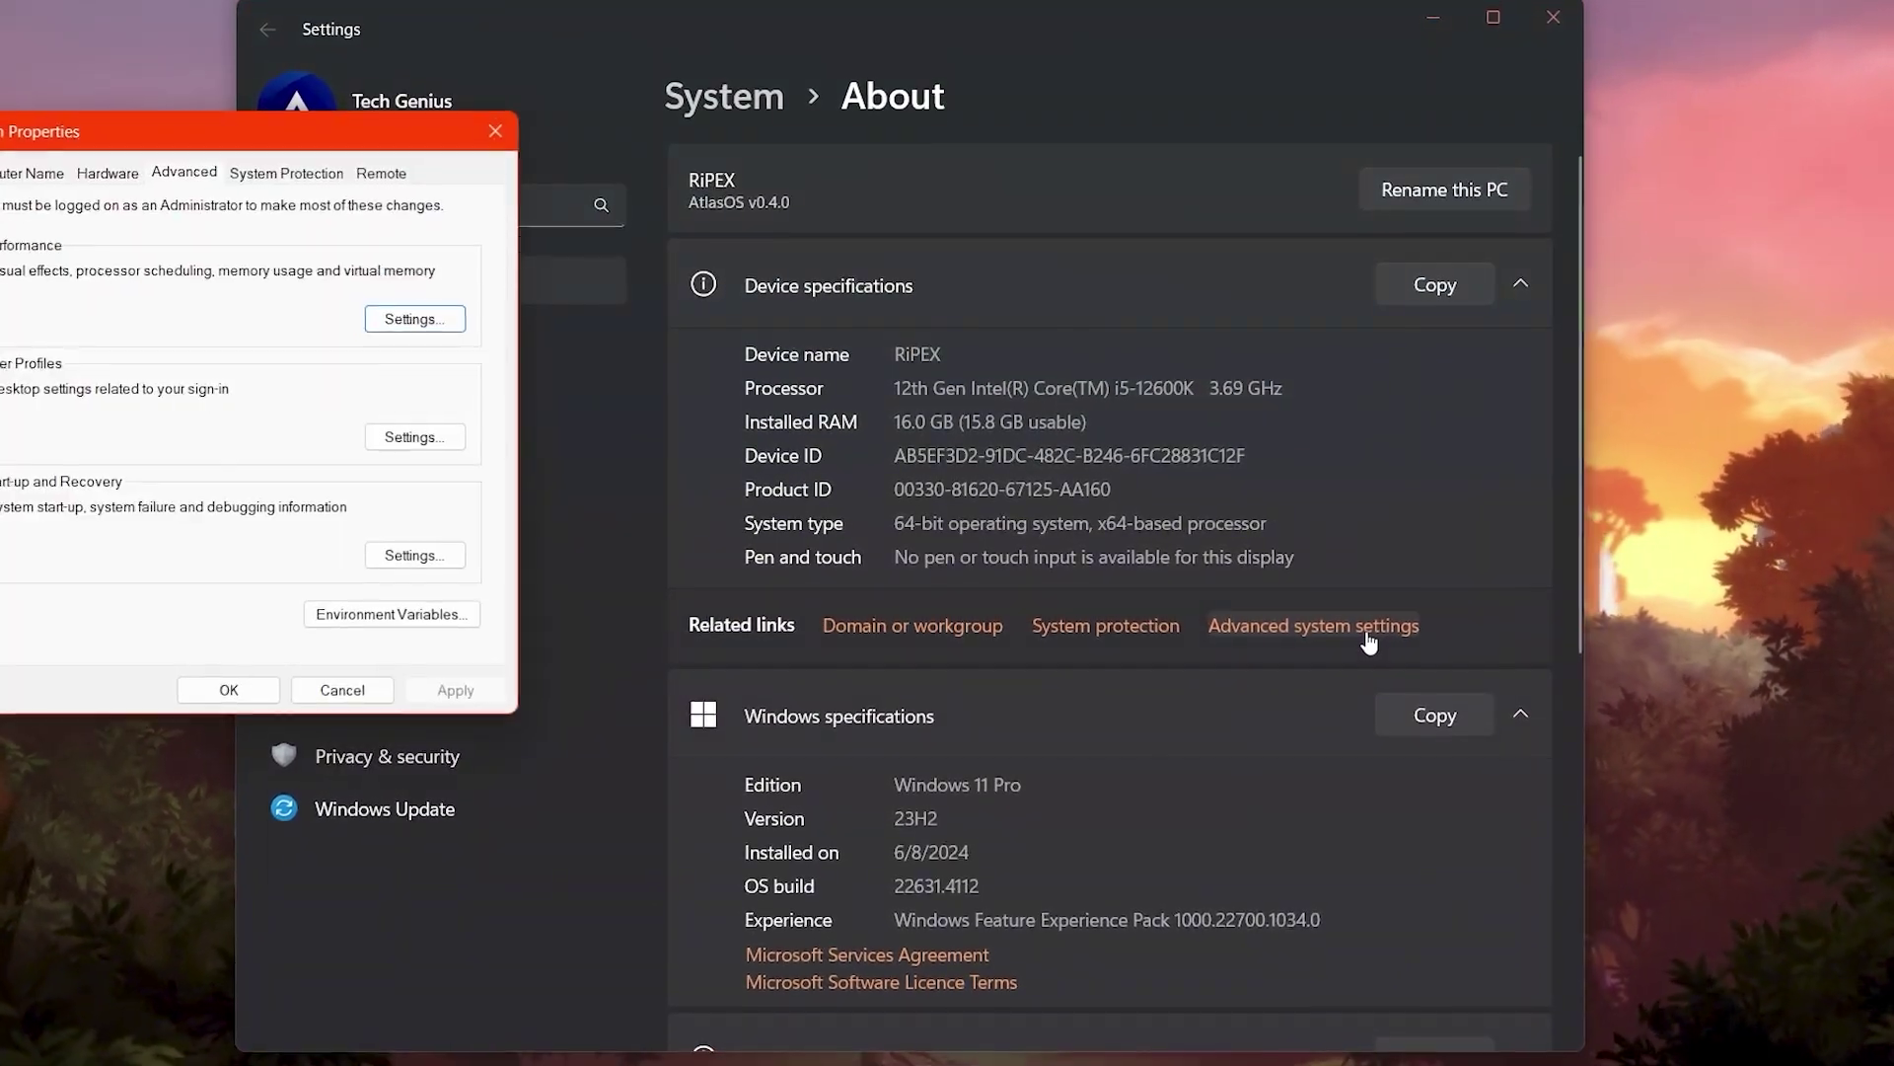
pyautogui.moveTo(158, 123); pyautogui.dragTo(888, 231)
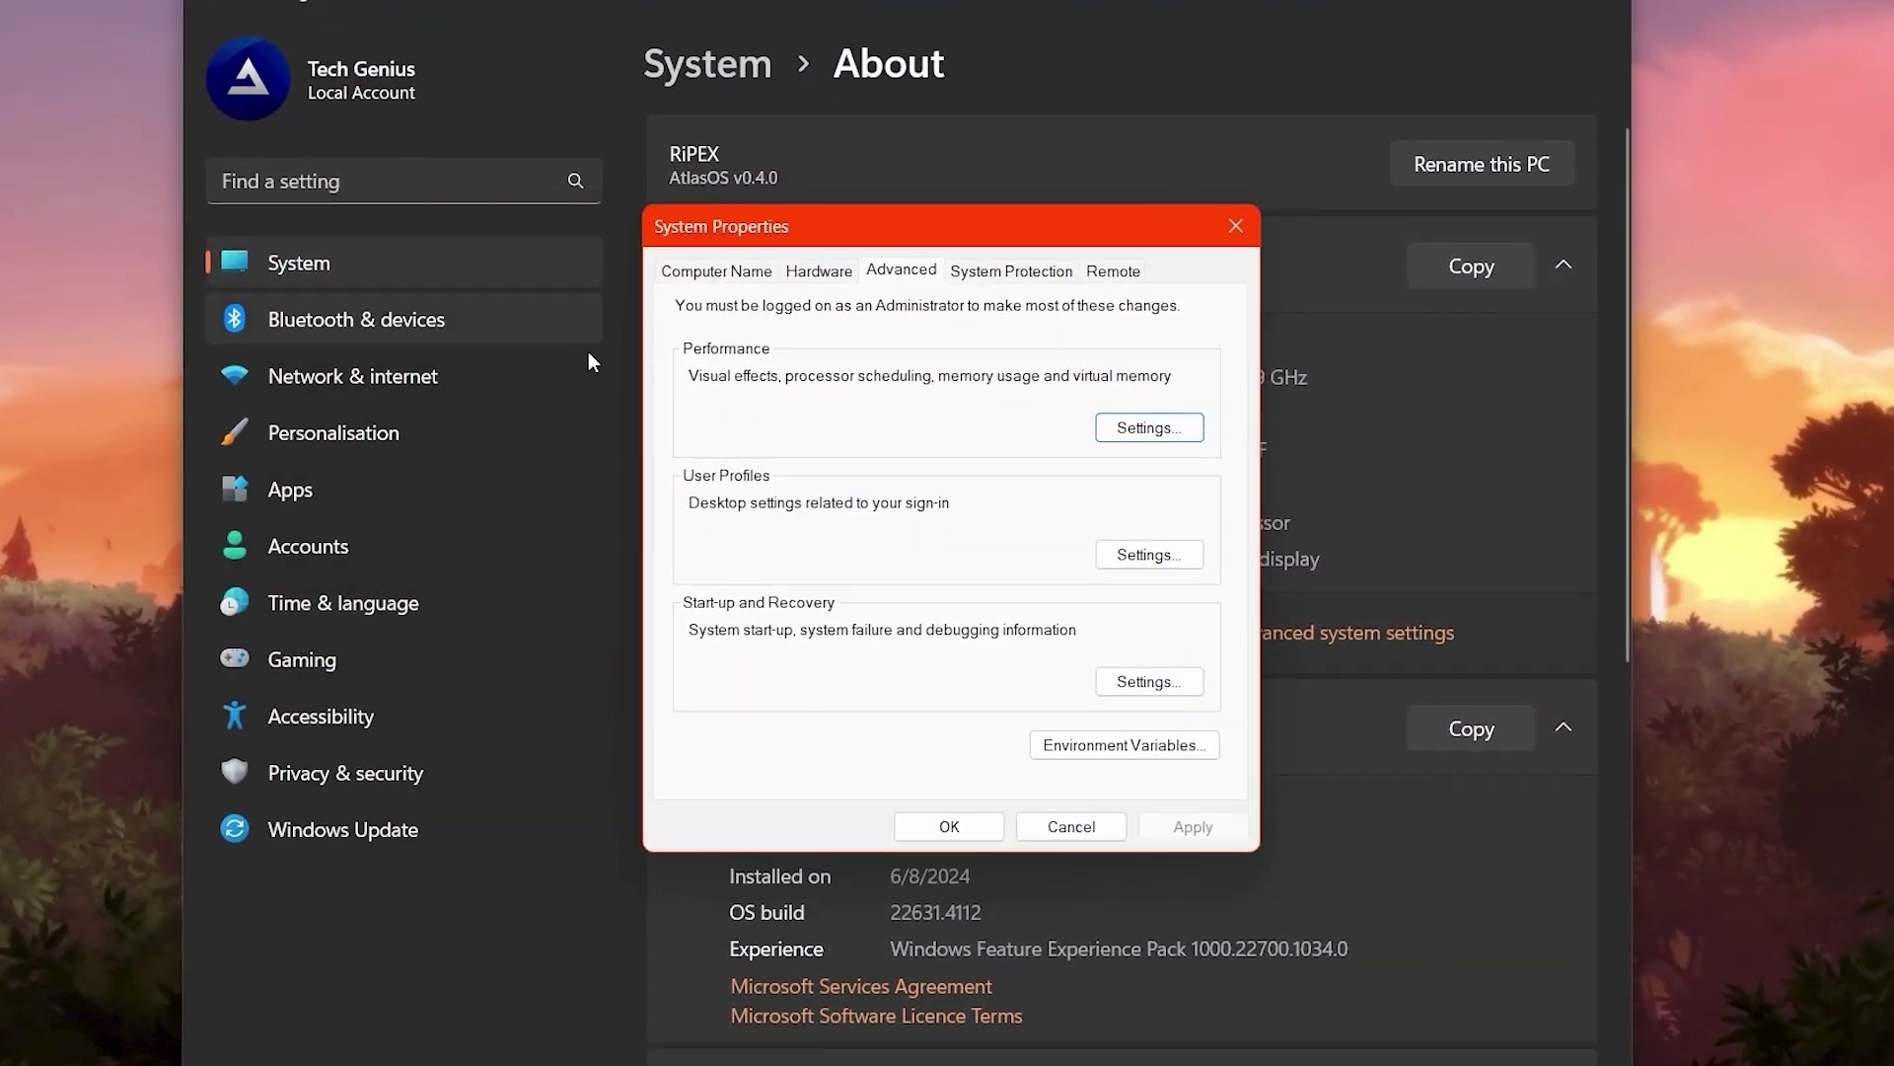
# - Open the virtual memory settings from the advanced performance options and choose a custom paging file size for drive C:
pyautogui.click(1151, 426)
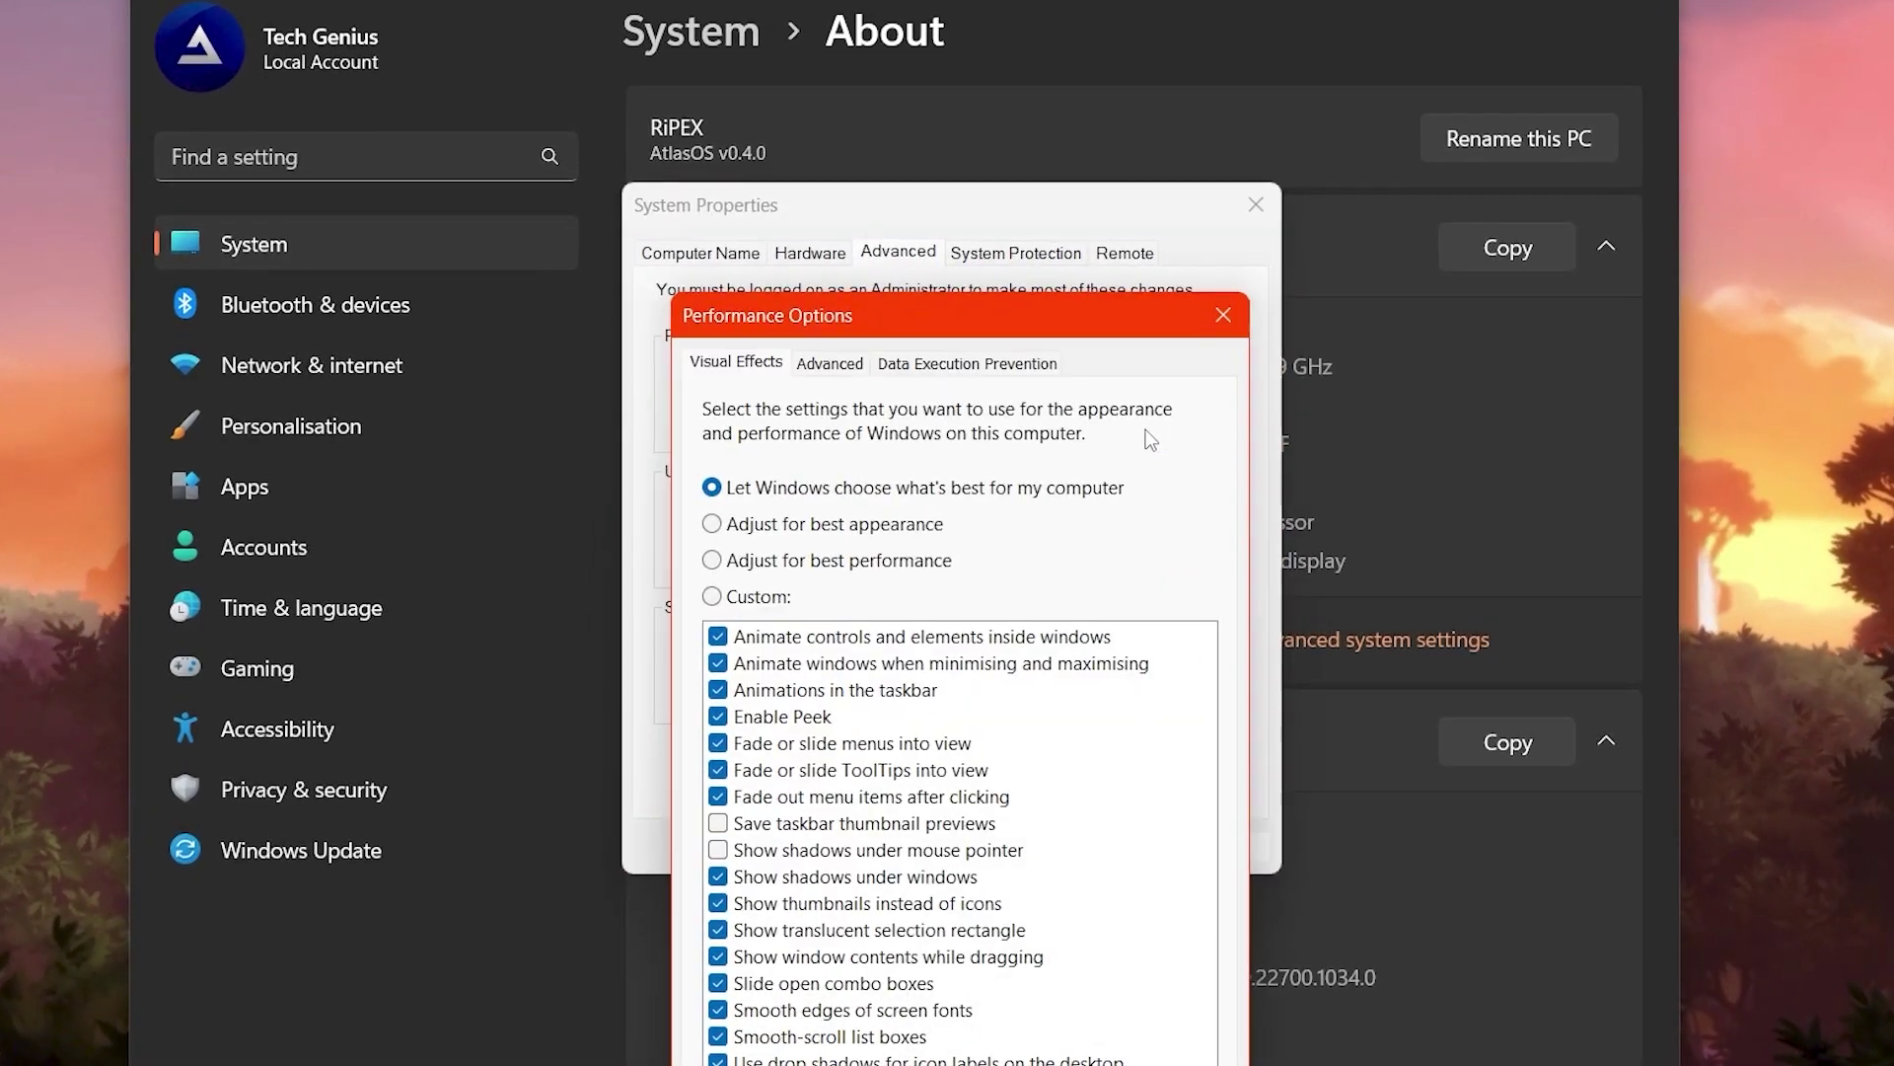
pyautogui.click(828, 361)
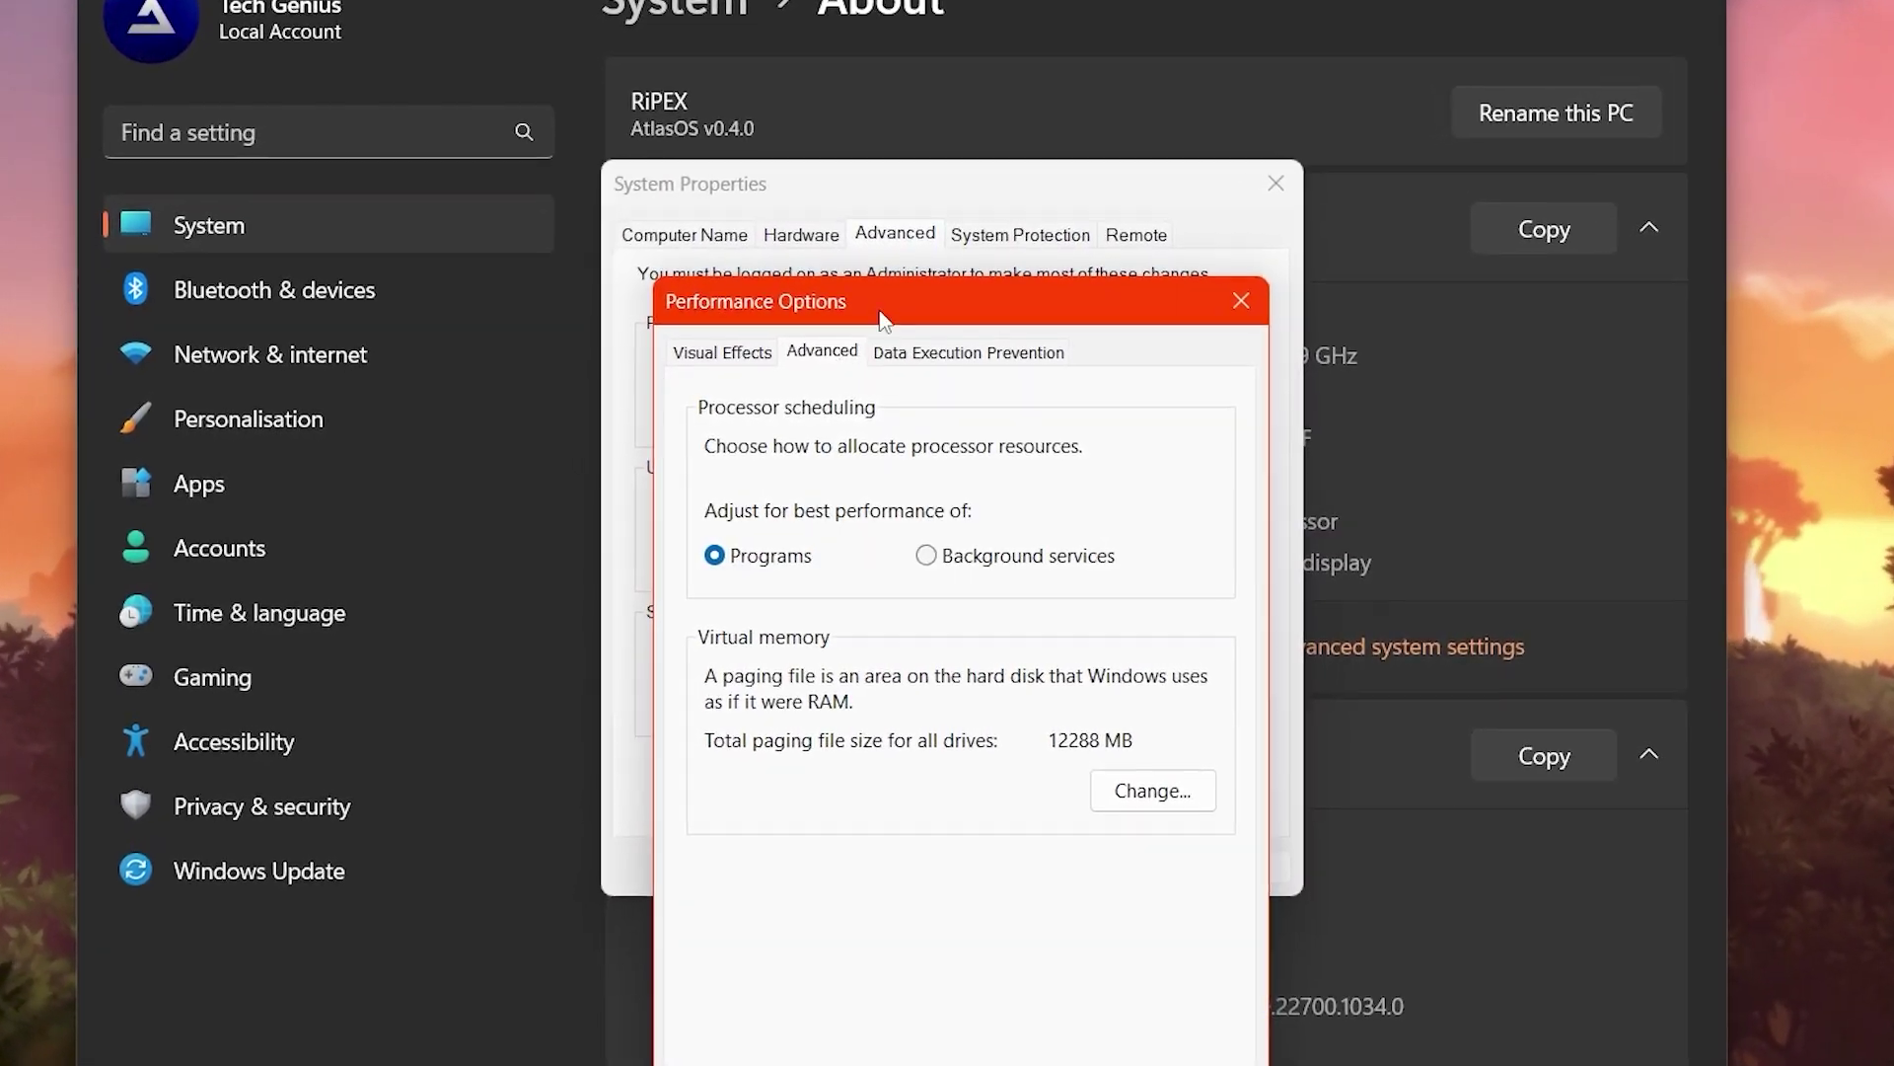
pyautogui.moveTo(856, 313); pyautogui.dragTo(860, 69)
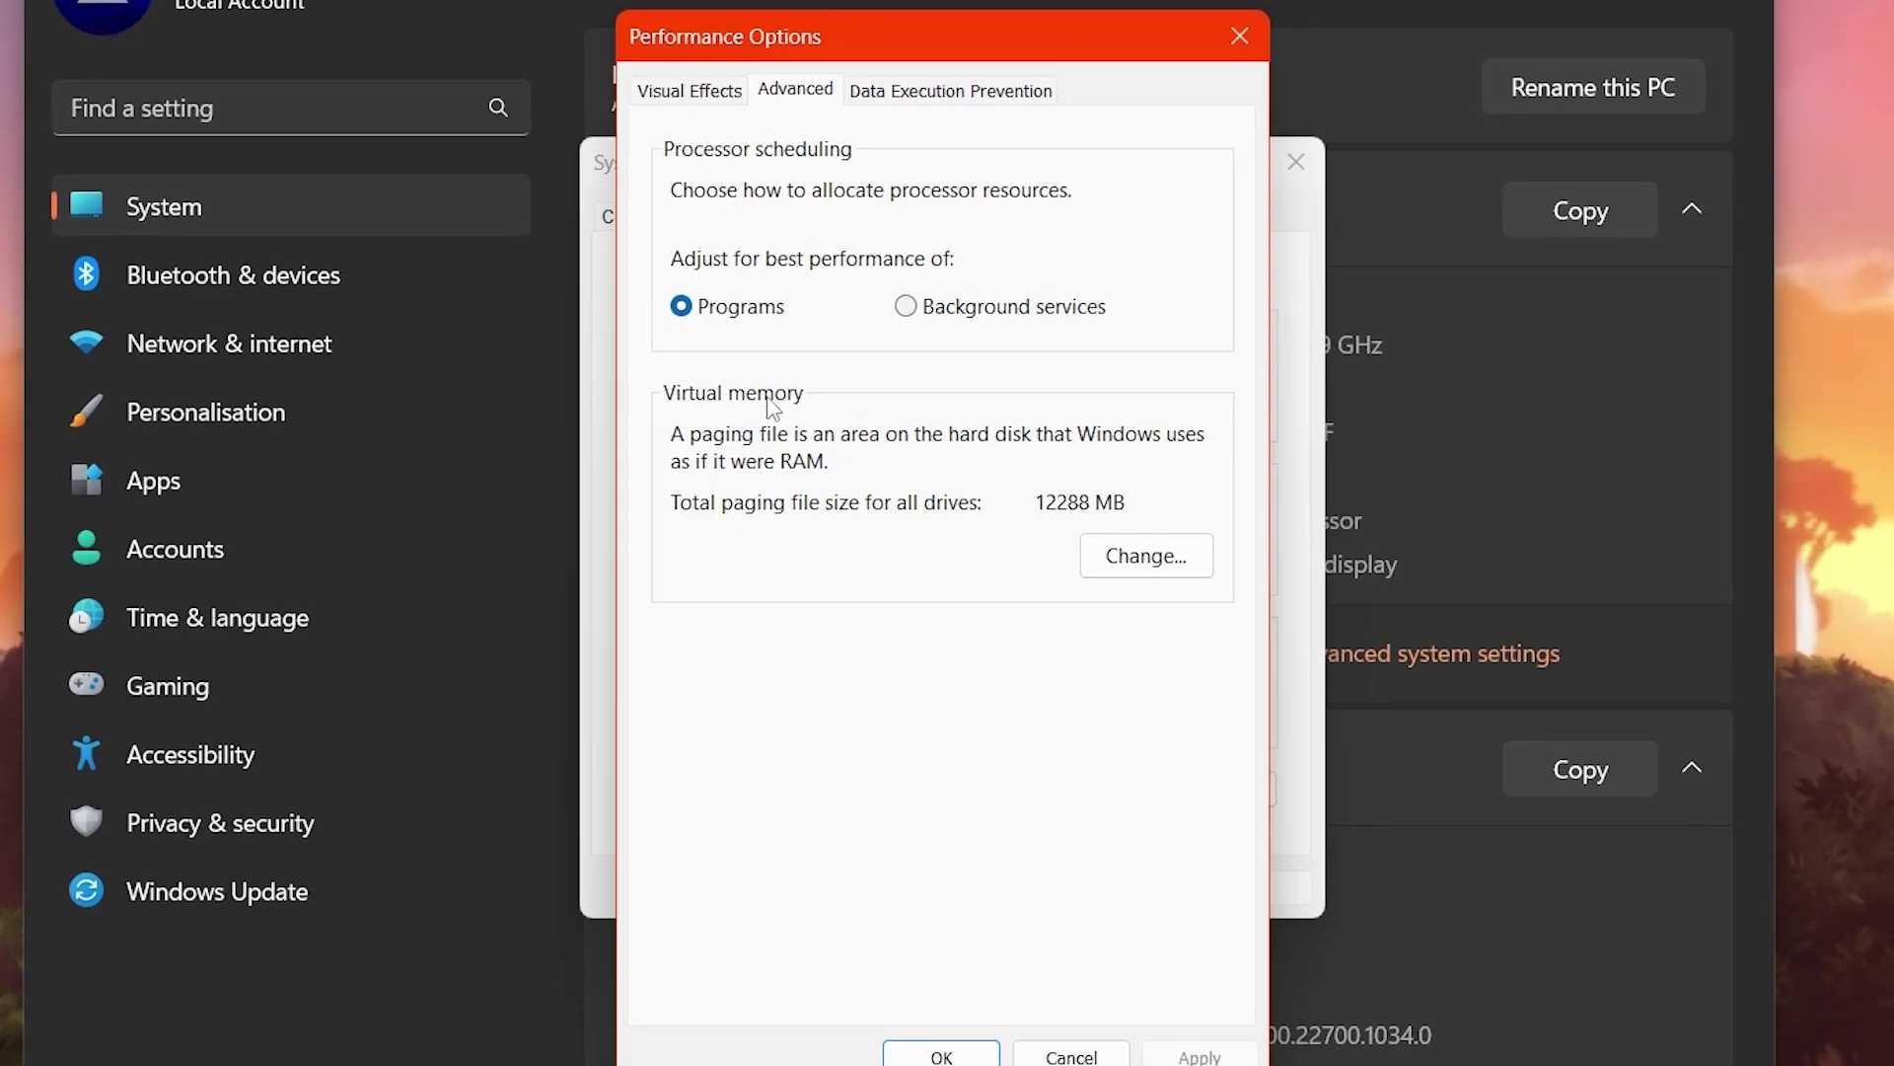
pyautogui.click(1154, 563)
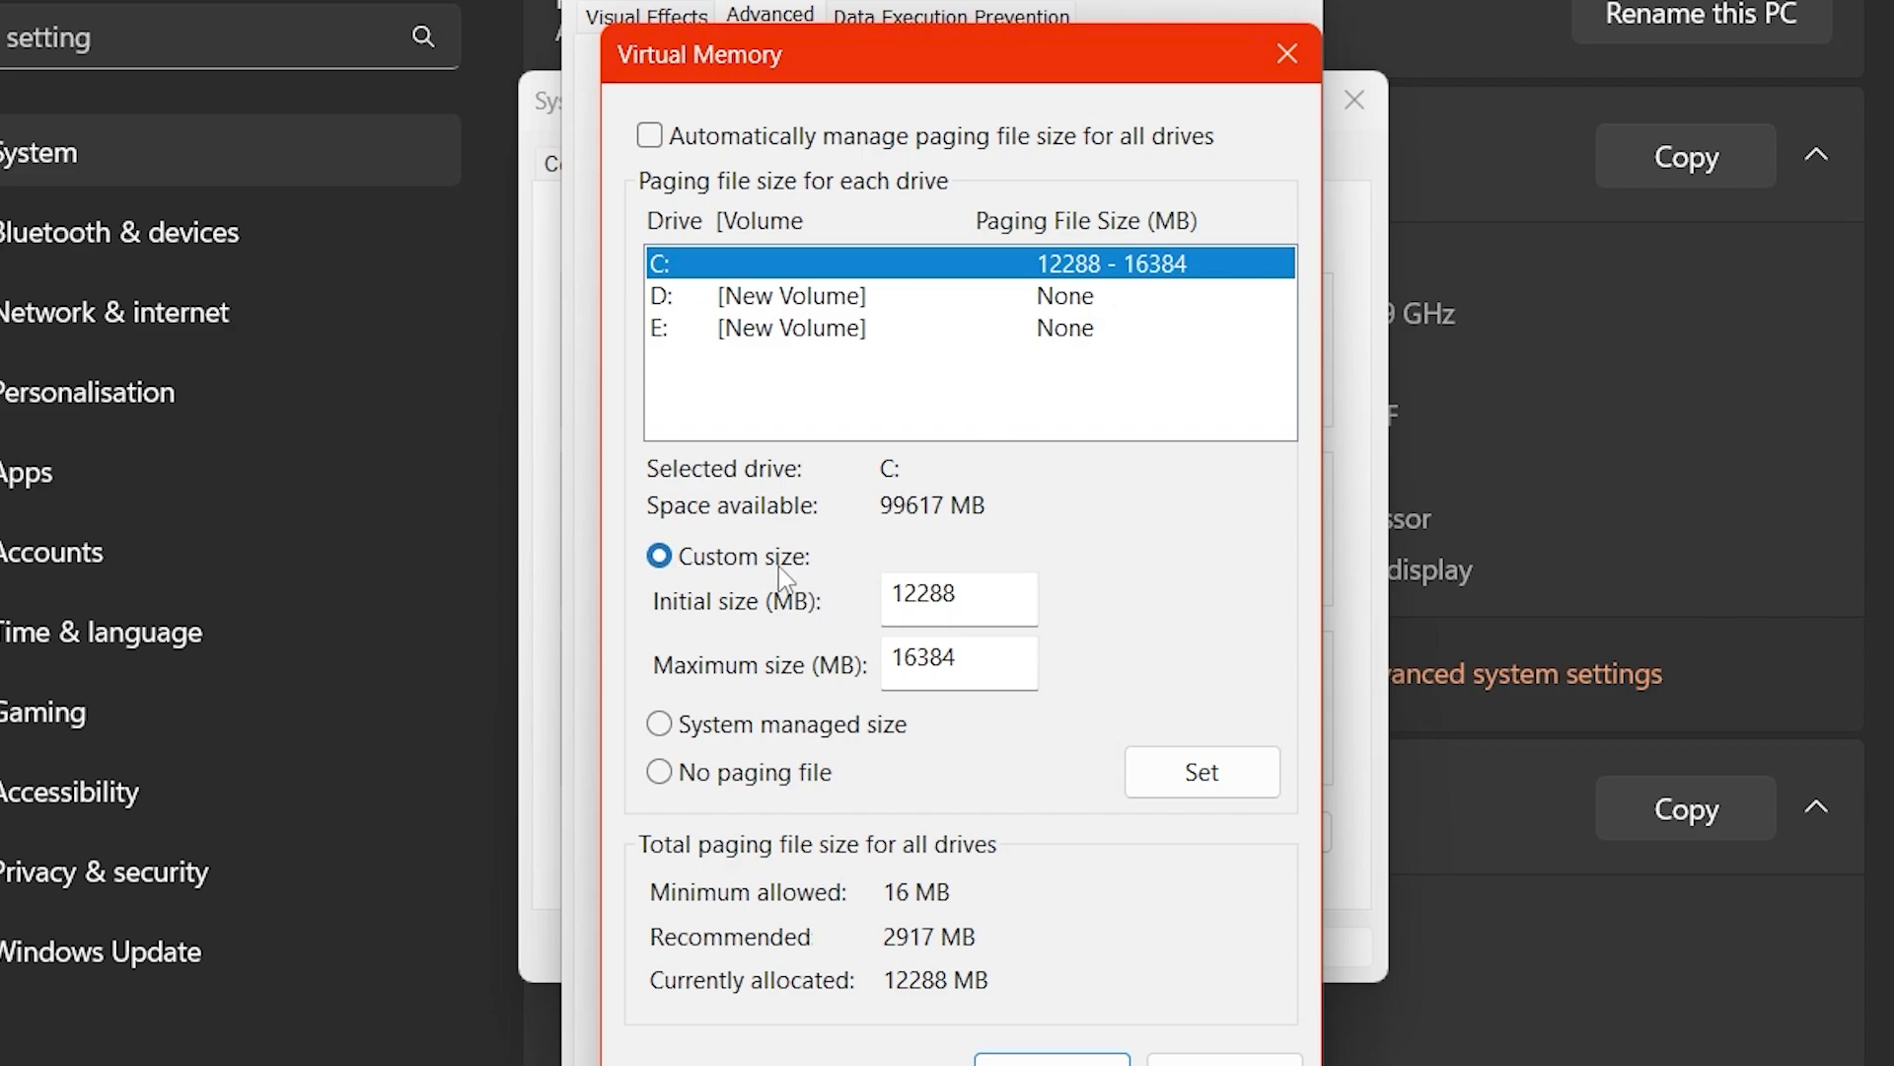
pyautogui.click(728, 732)
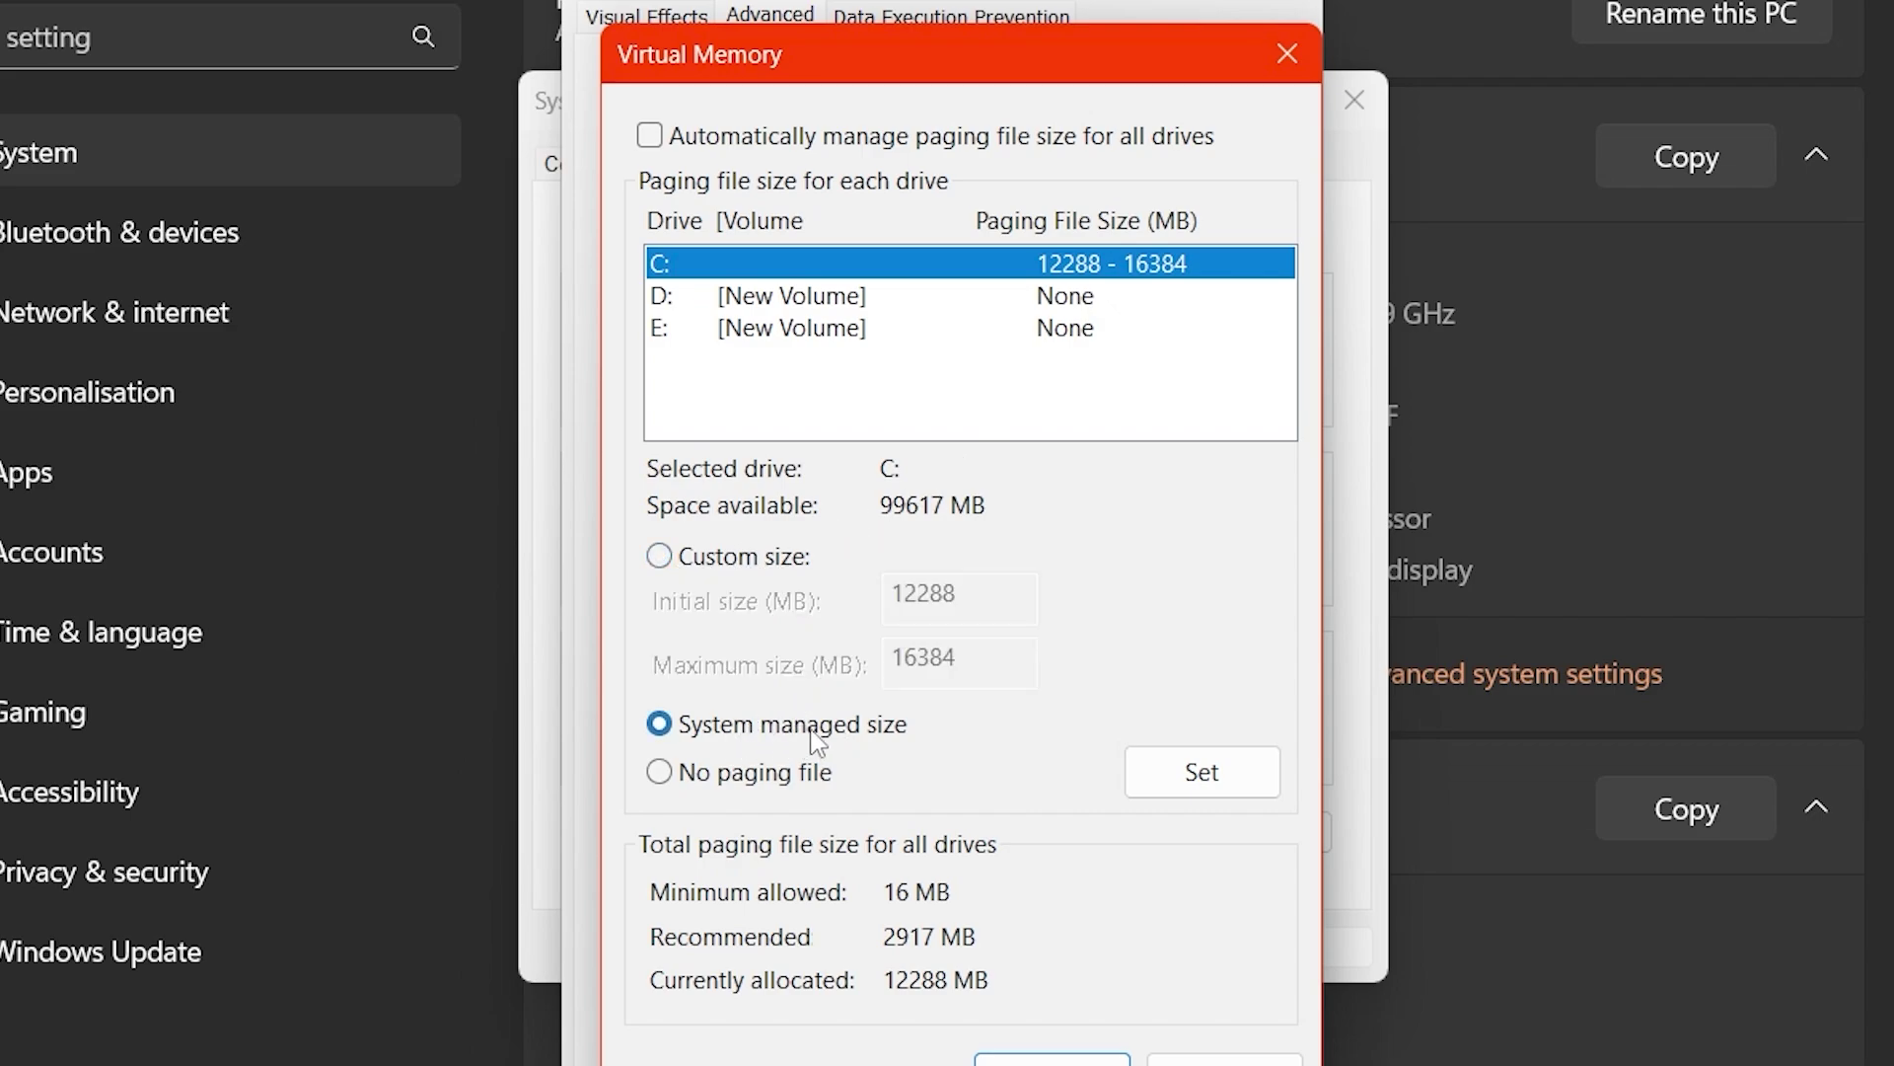
pyautogui.click(690, 558)
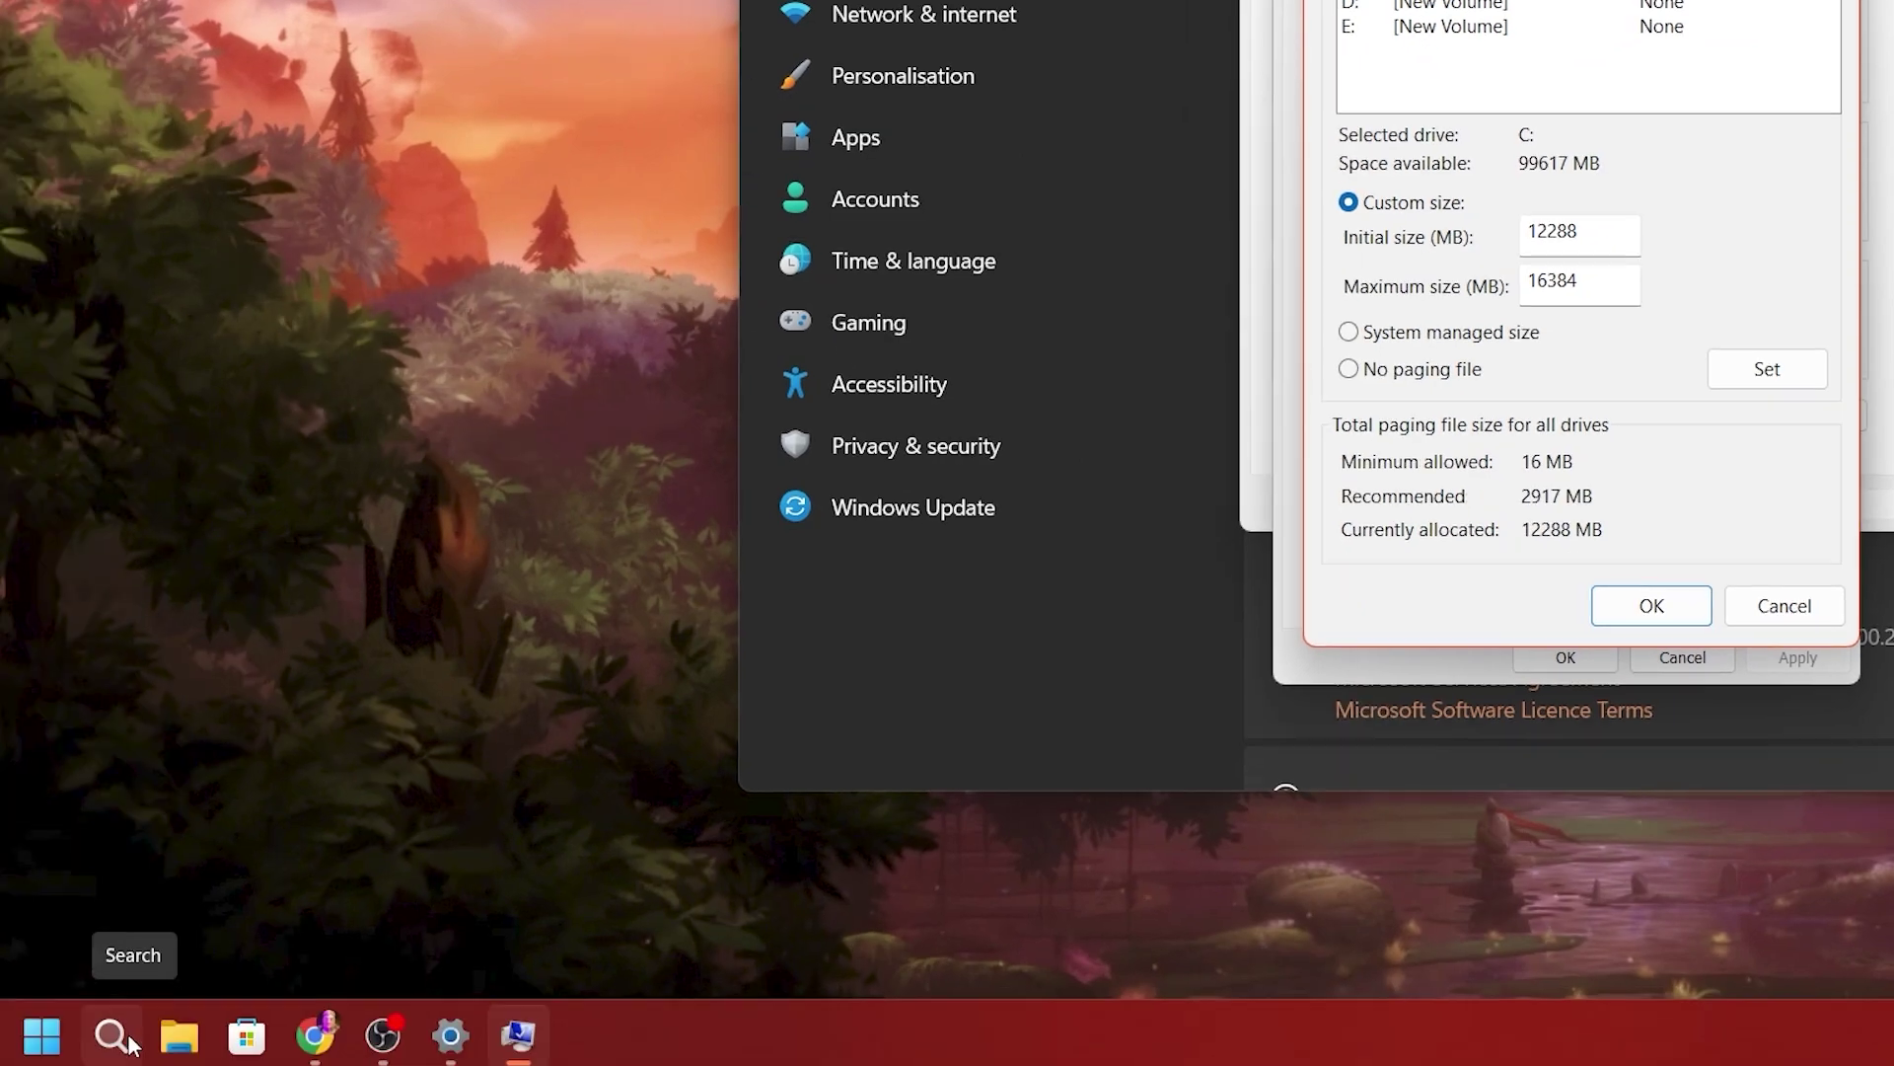
# - Open Calculator and compute 4 × 1024
pyautogui.click(109, 1036)
pyautogui.write('ca')
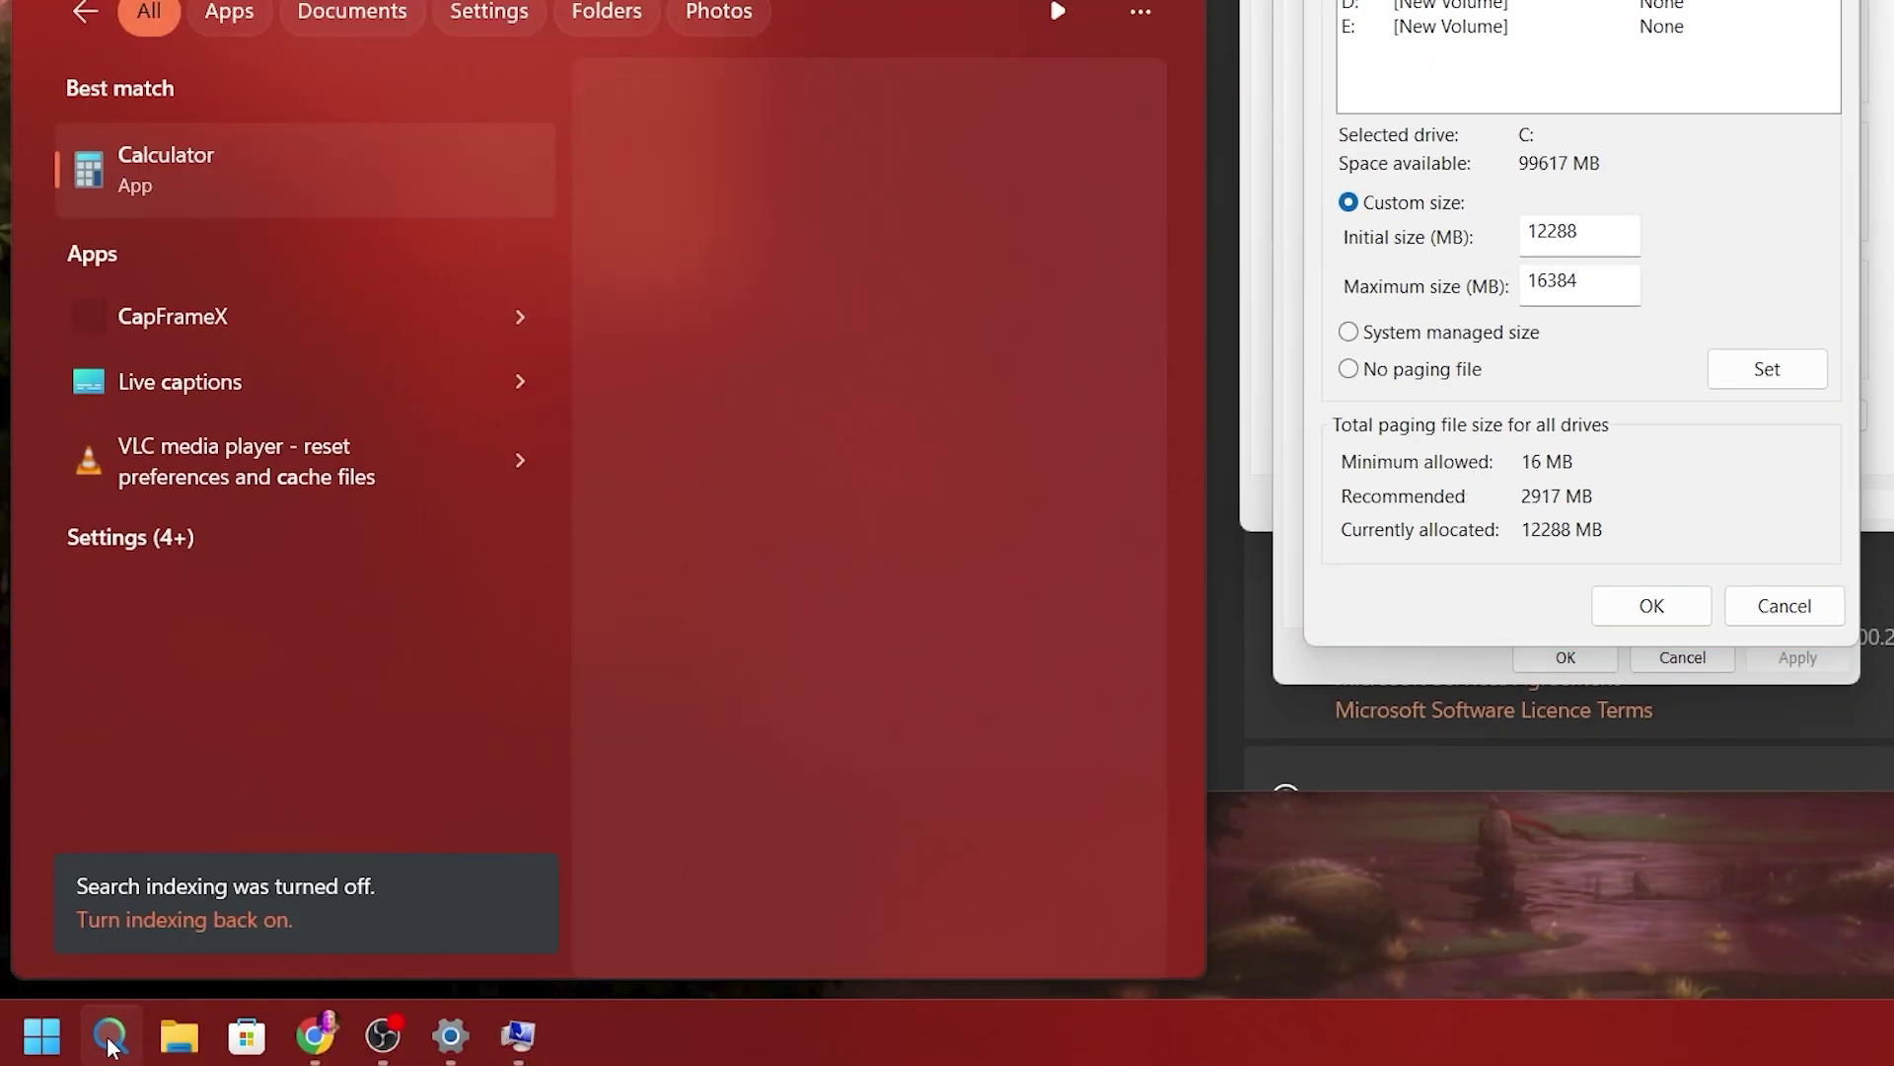
pyautogui.press('Return')
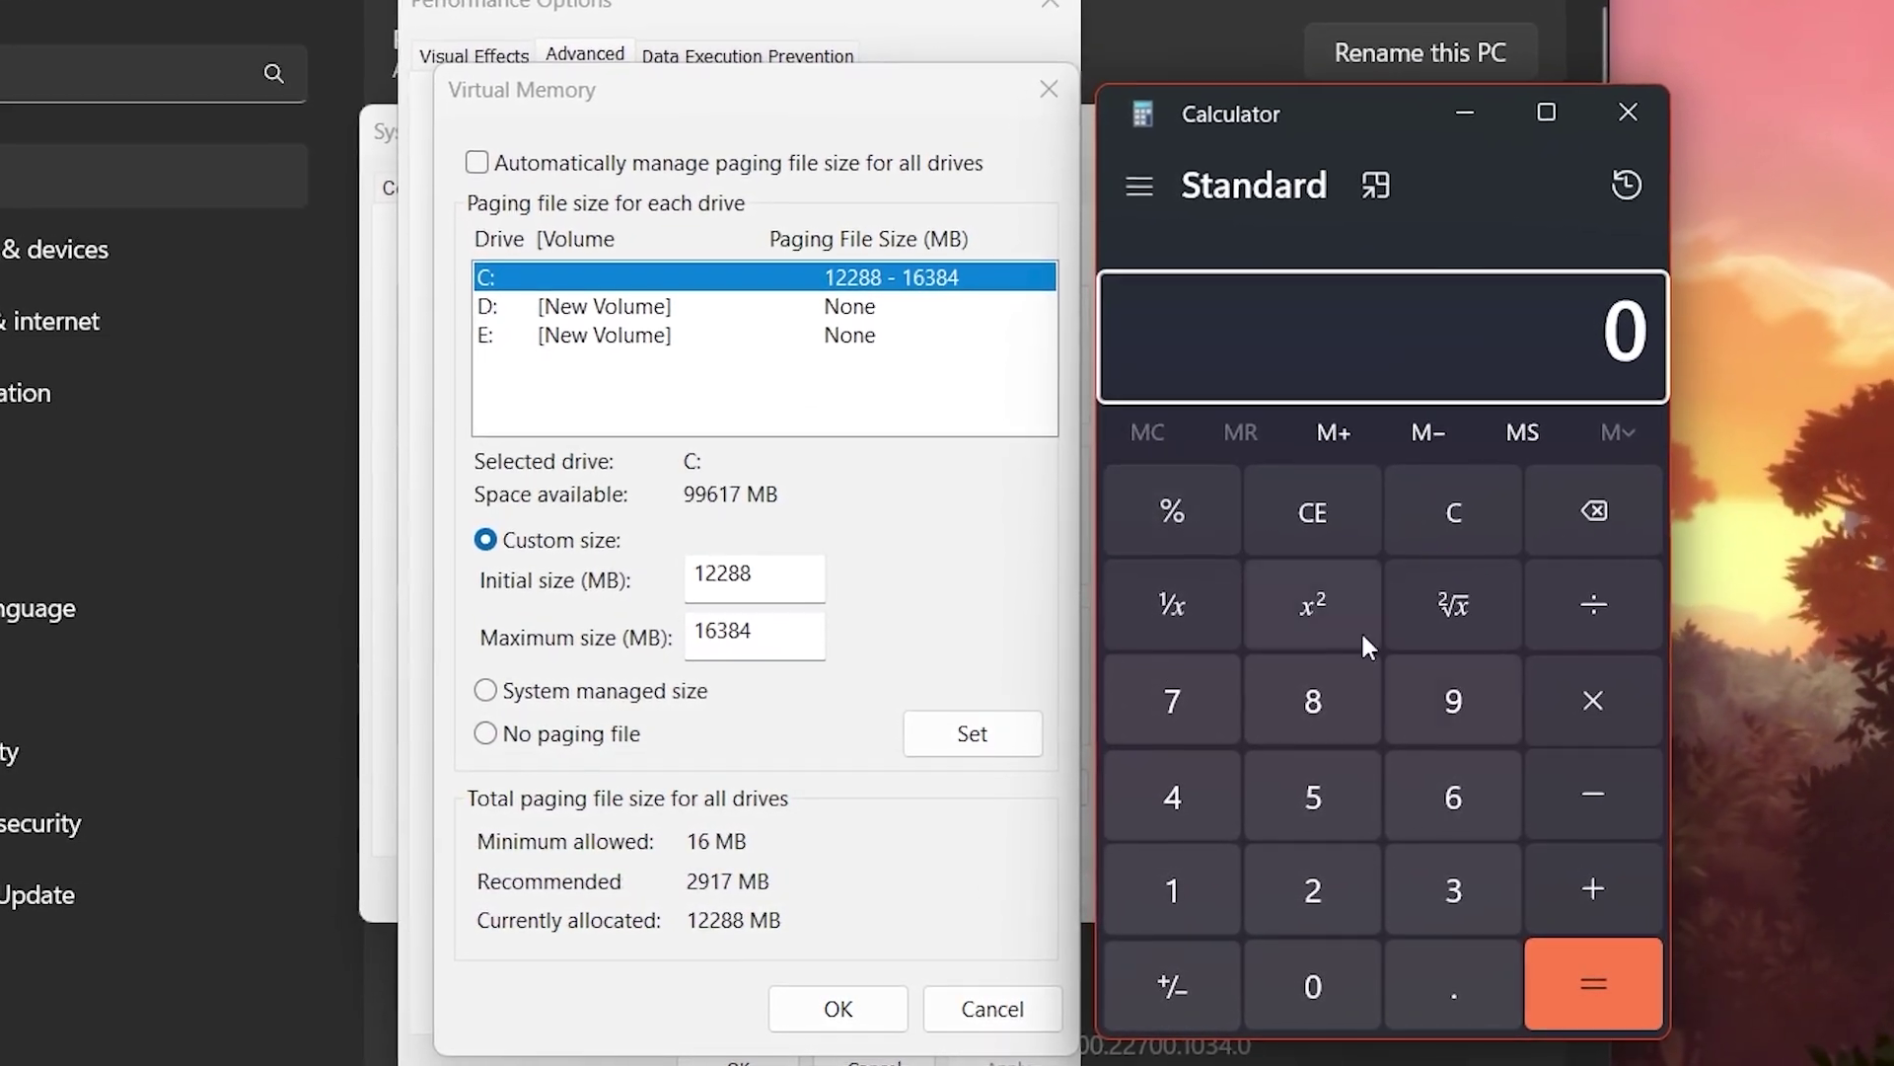
pyautogui.click(1169, 798)
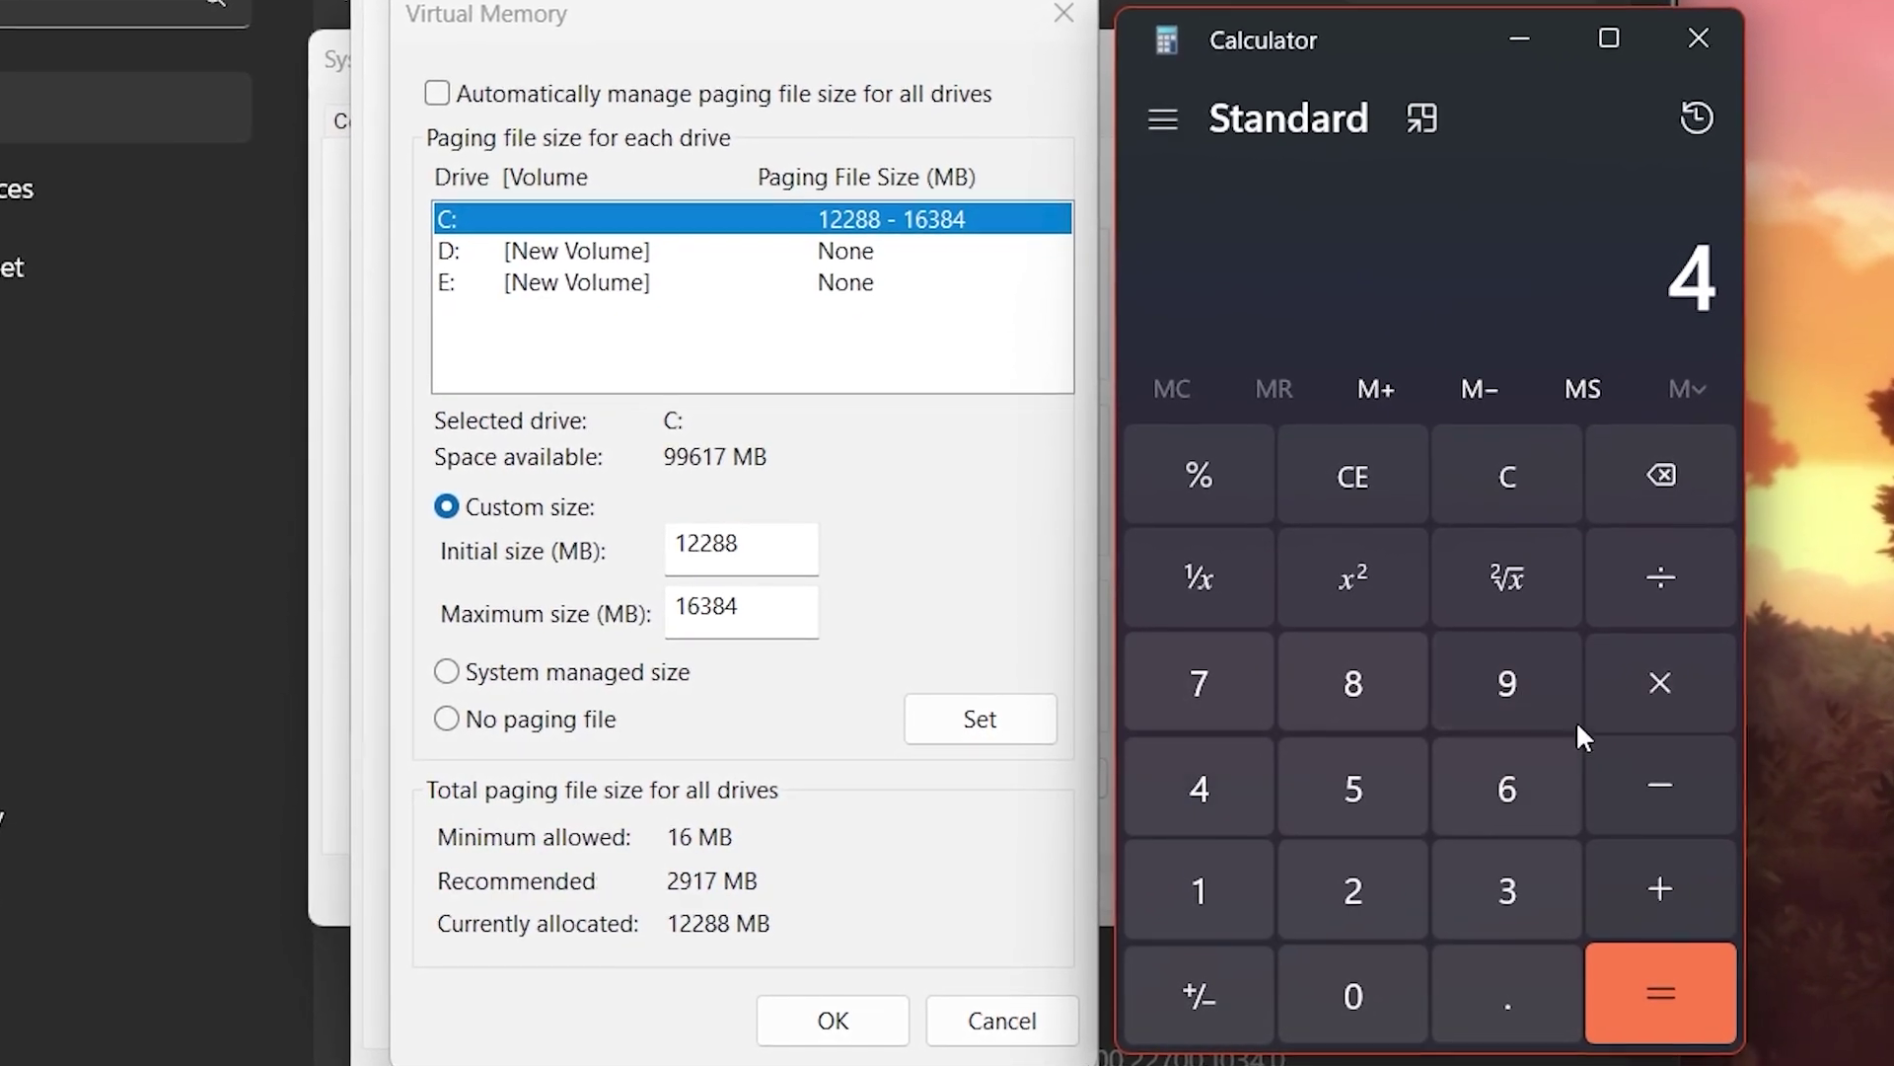
pyautogui.click(1593, 715)
pyautogui.click(1198, 888)
pyautogui.click(1340, 973)
pyautogui.click(1353, 891)
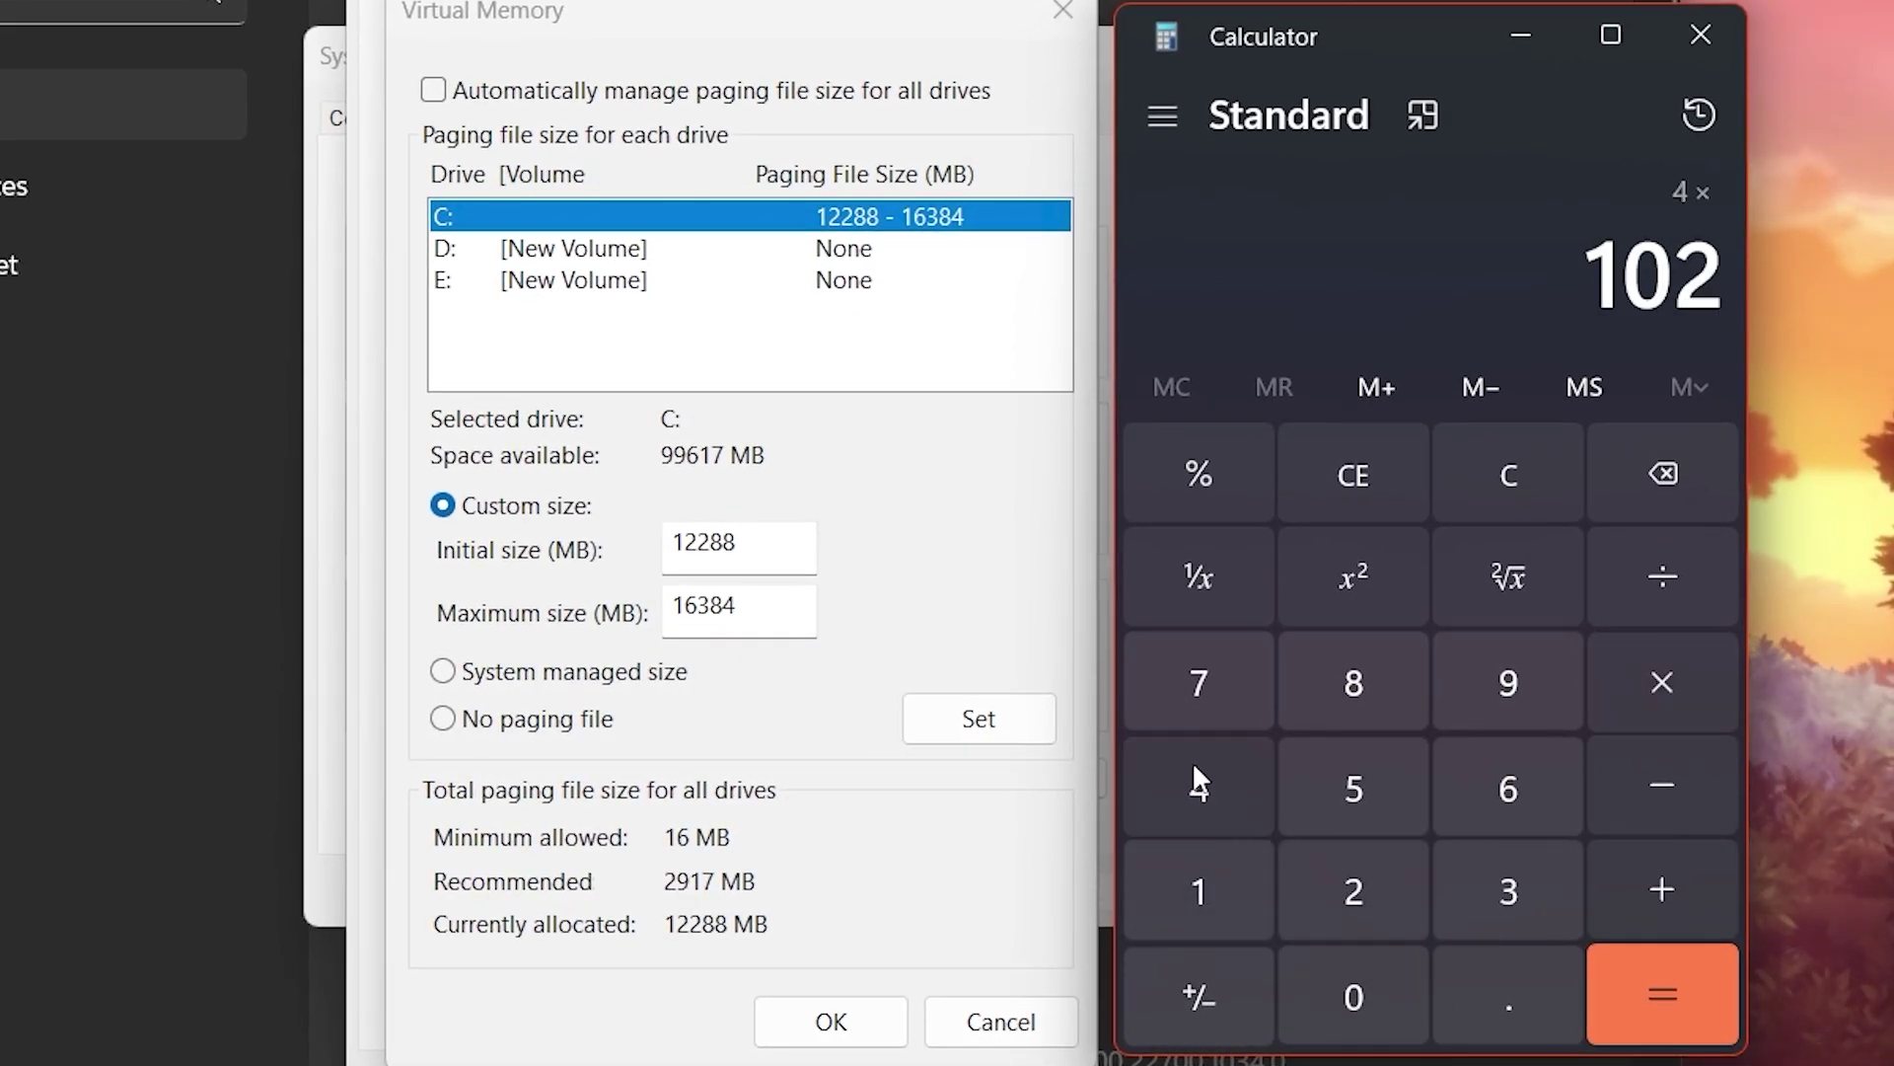
pyautogui.click(1190, 766)
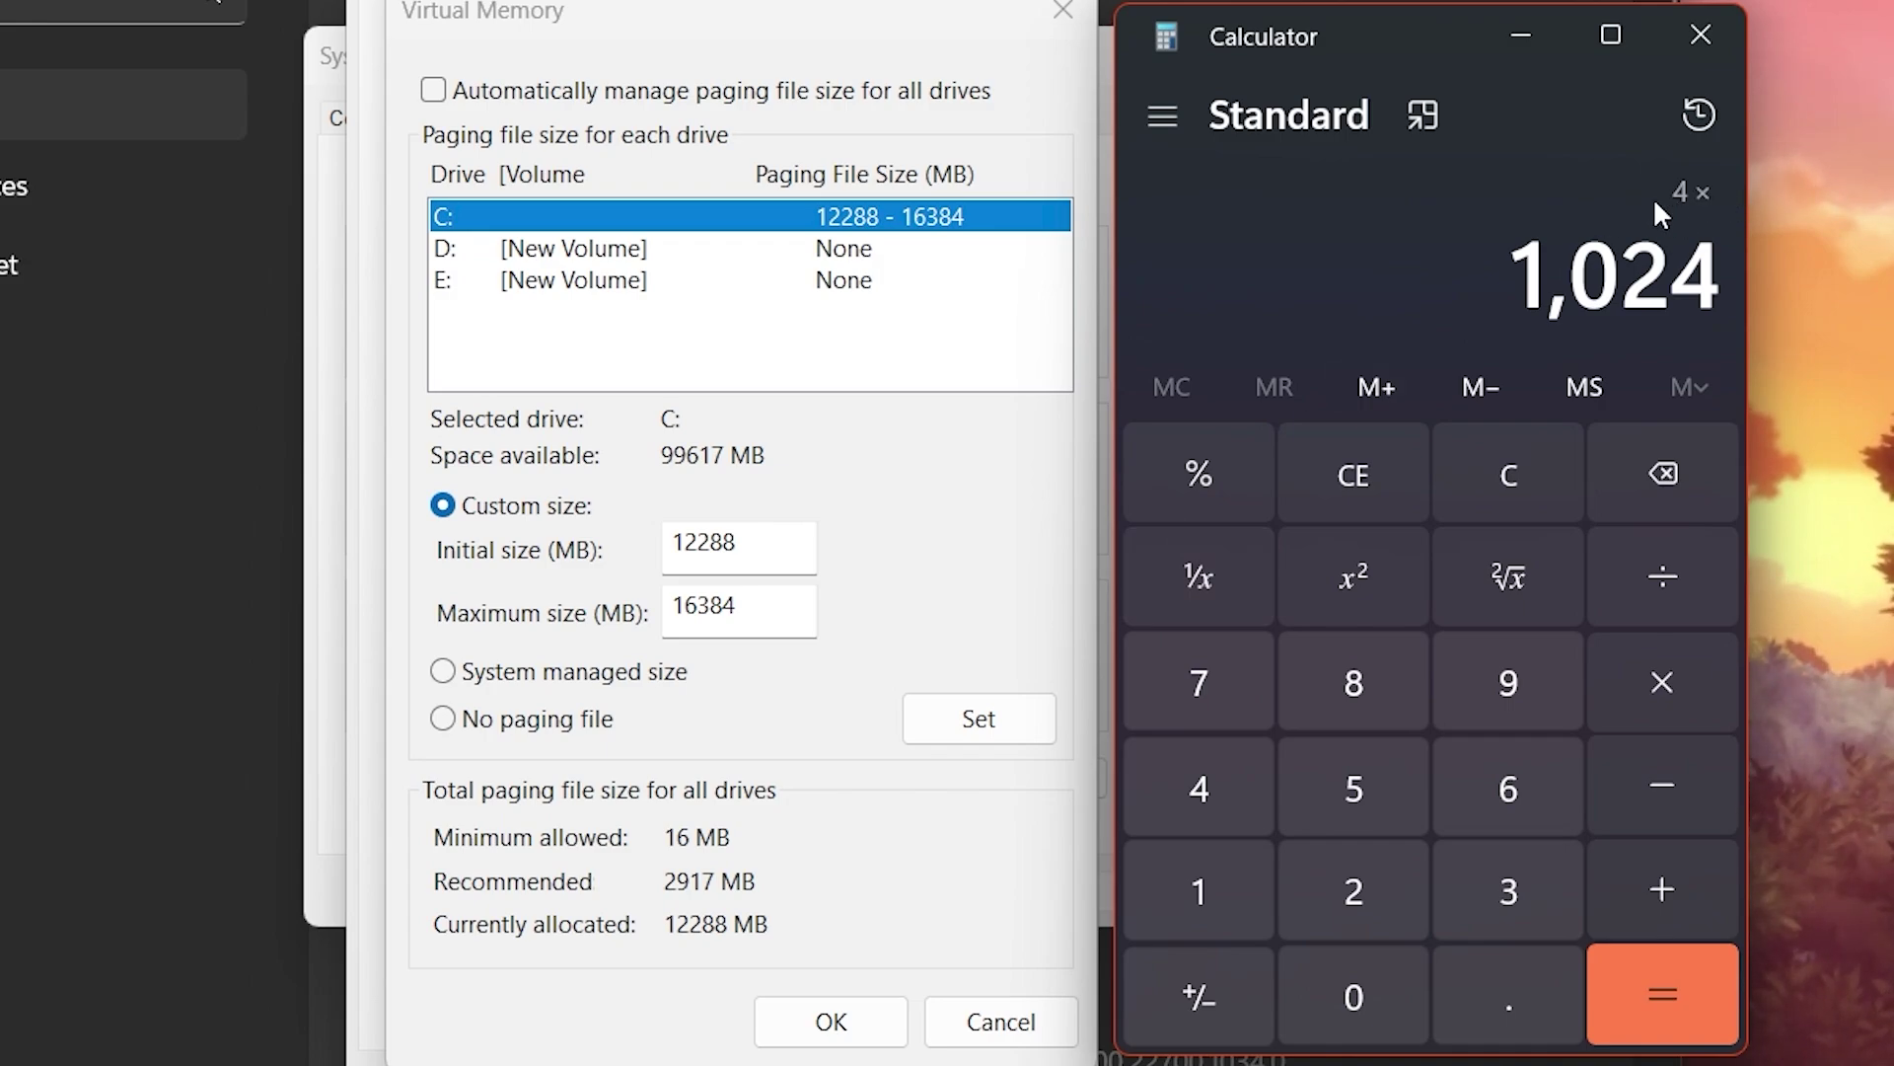
pyautogui.click(1637, 996)
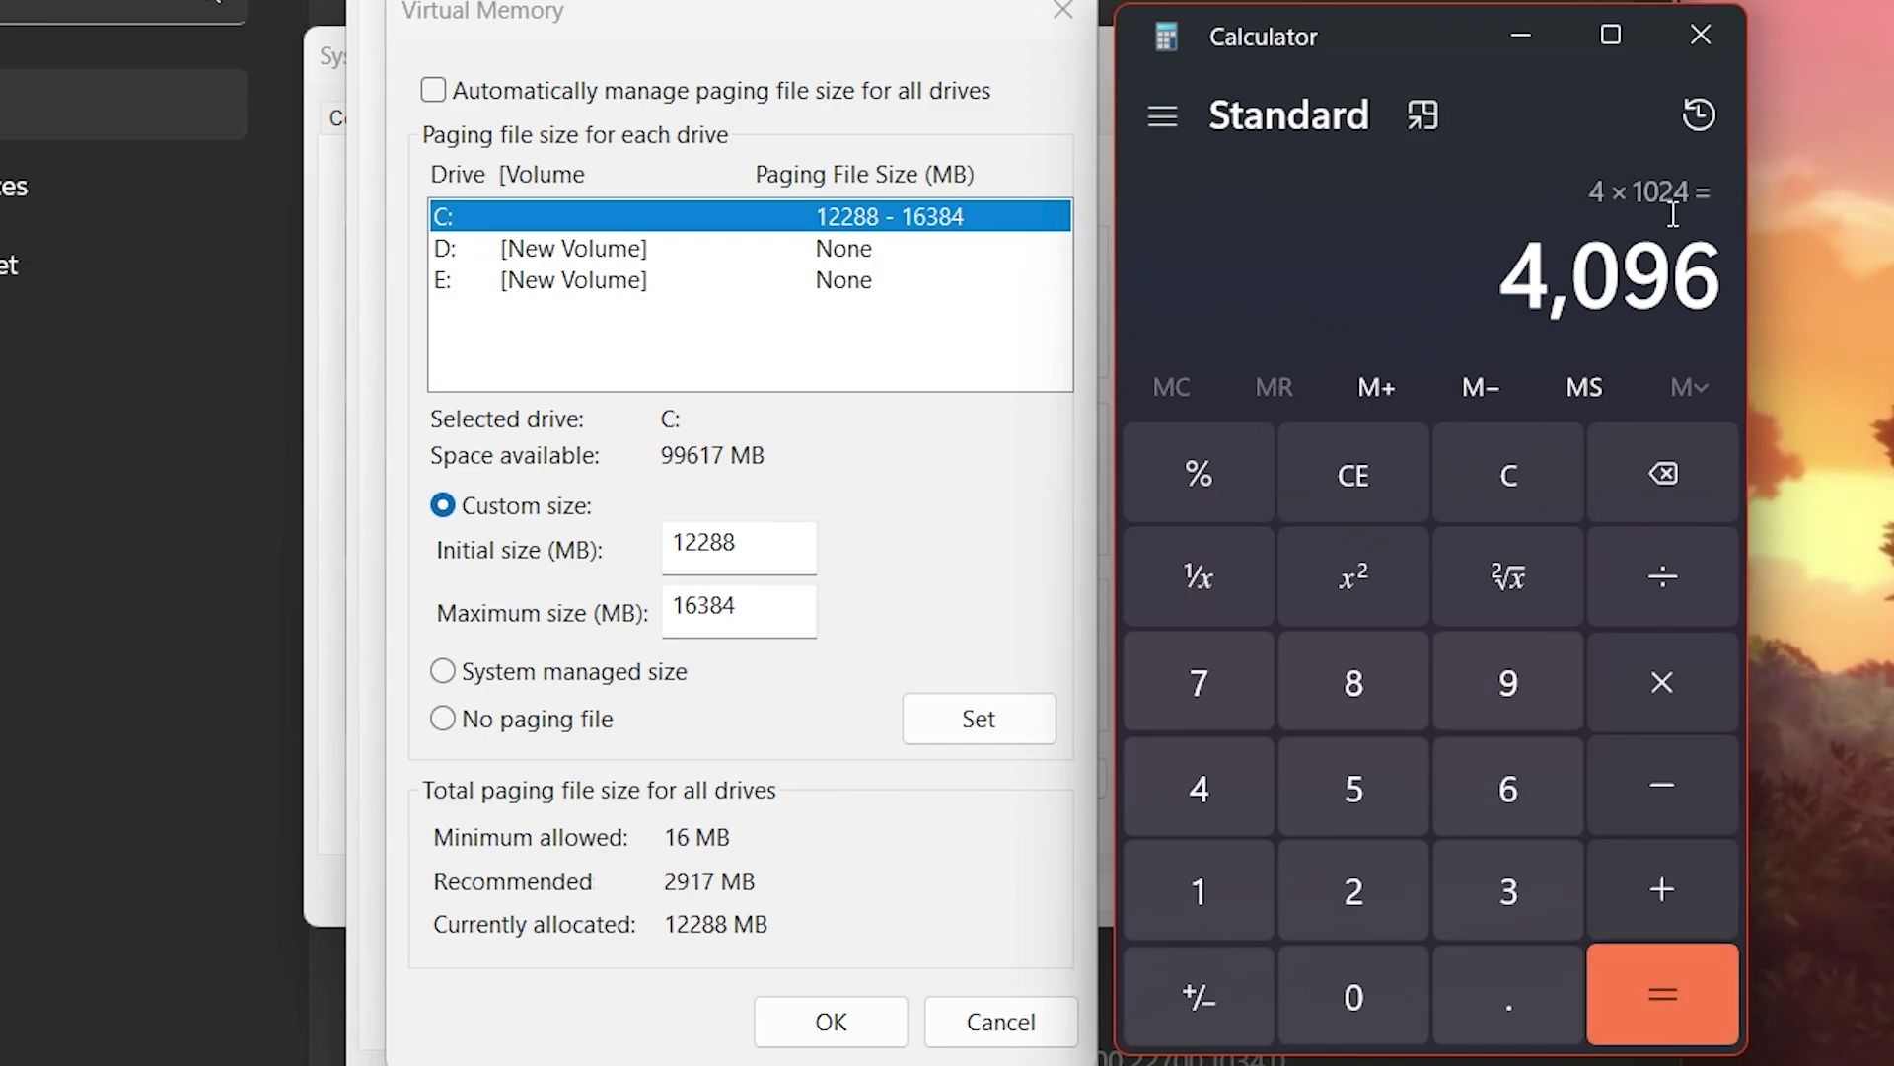
# - Multiply the calculated value by 1.5 and set the paging file's initial size to 6144 MB
pyautogui.click(1672, 669)
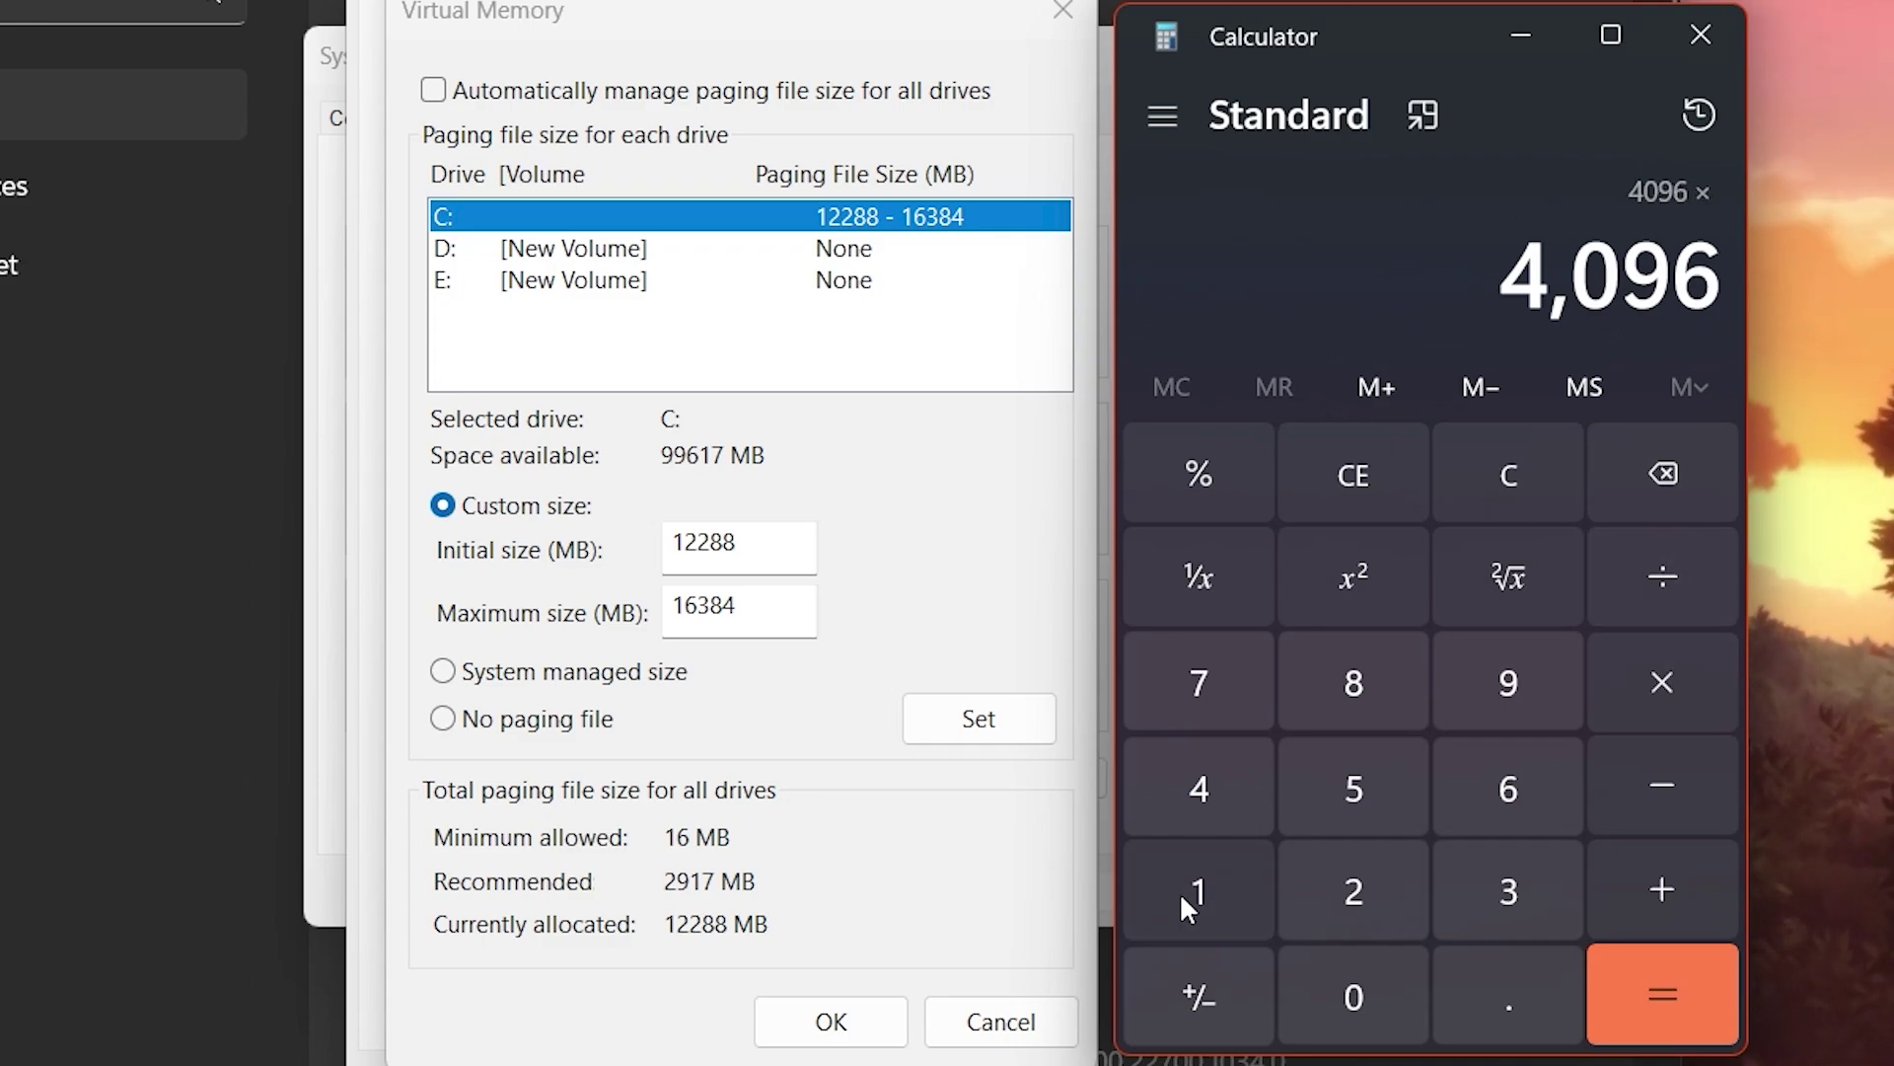
pyautogui.click(1180, 892)
pyautogui.click(1446, 992)
pyautogui.click(1364, 794)
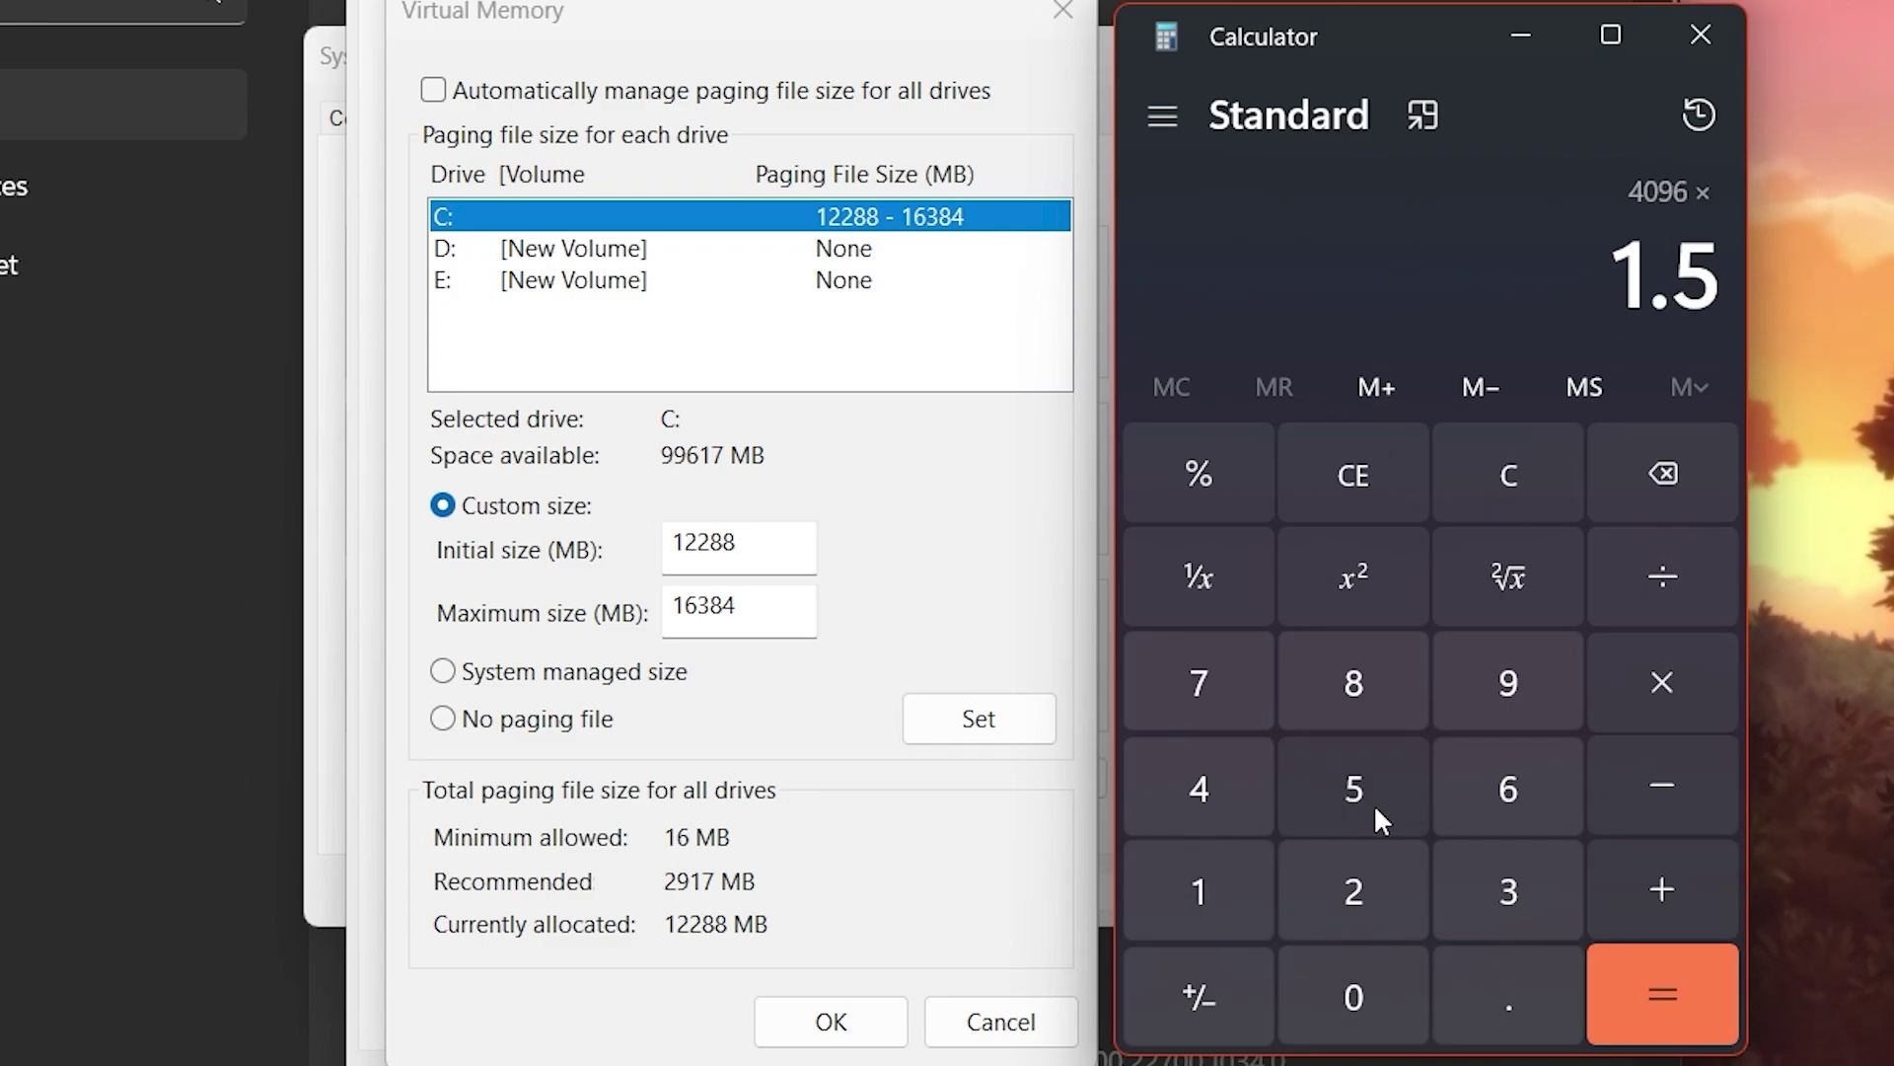
pyautogui.click(1646, 991)
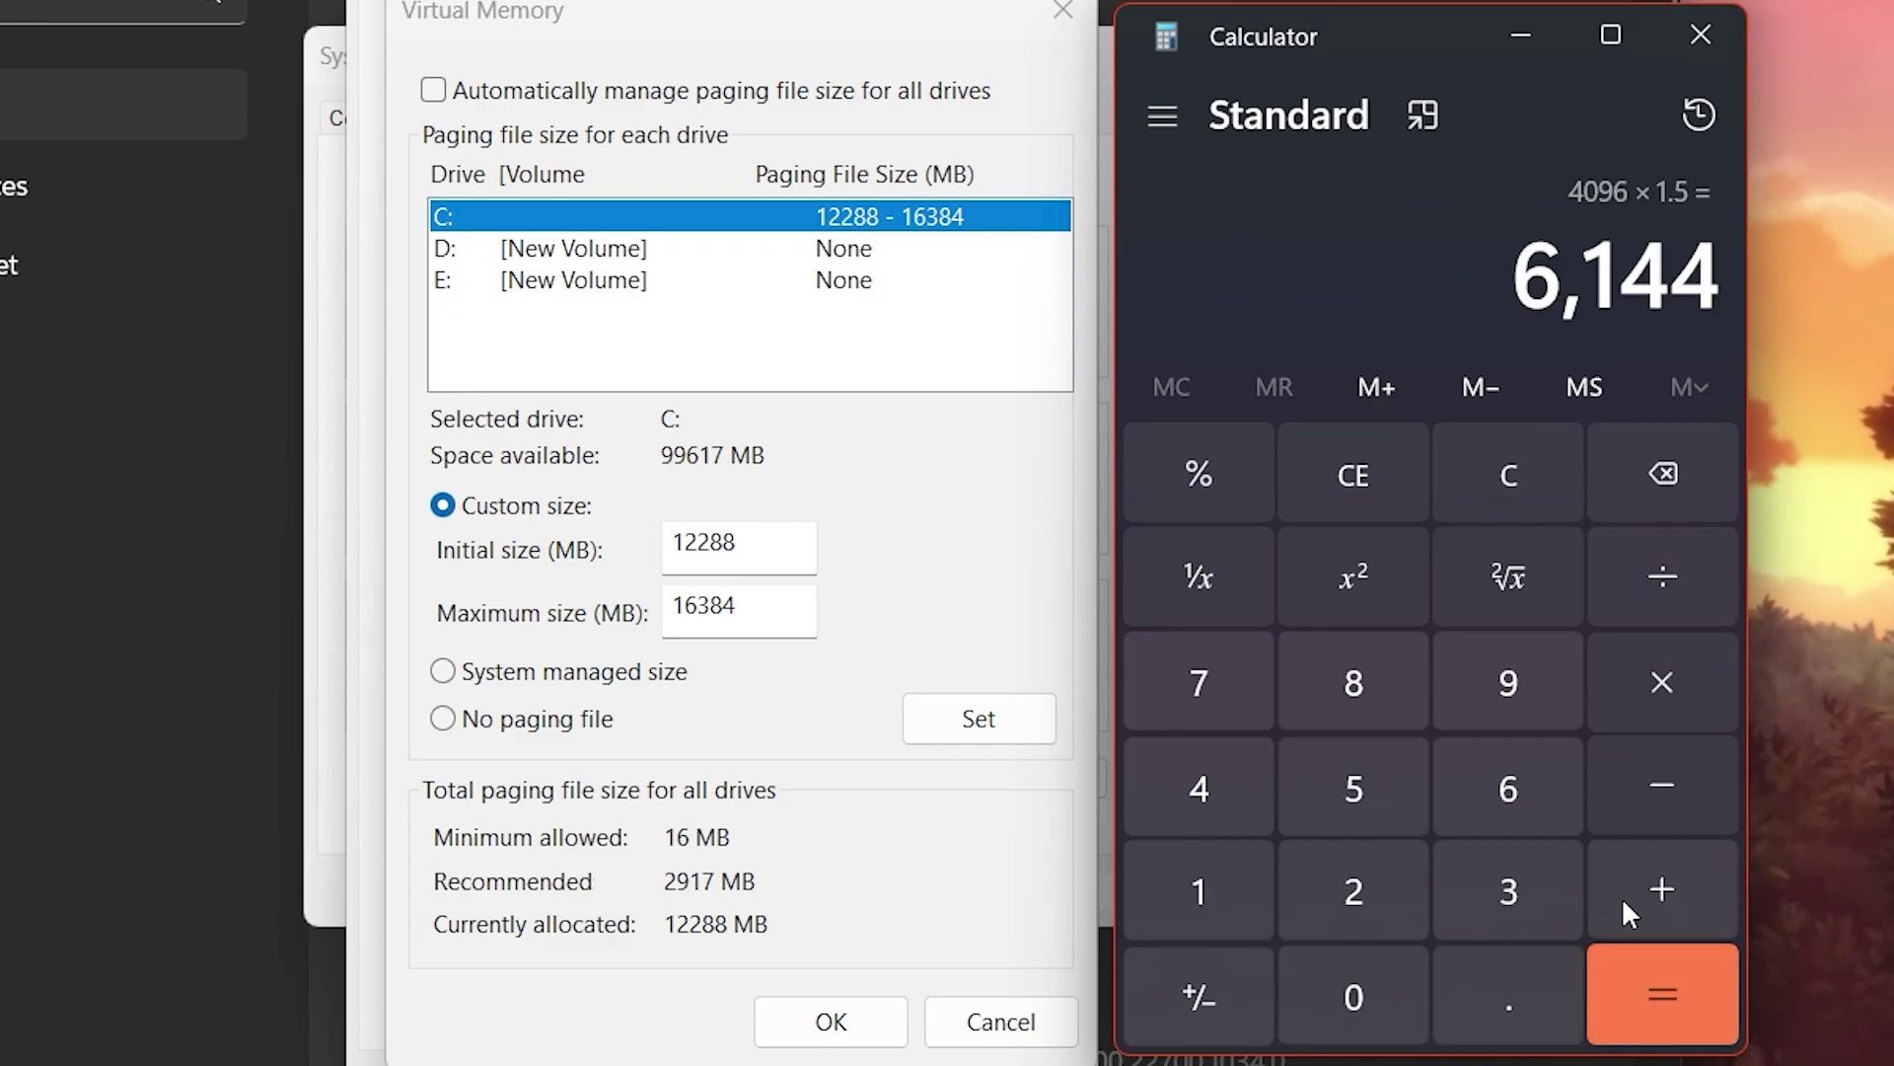
pyautogui.doubleClick(777, 537)
pyautogui.write('6144')
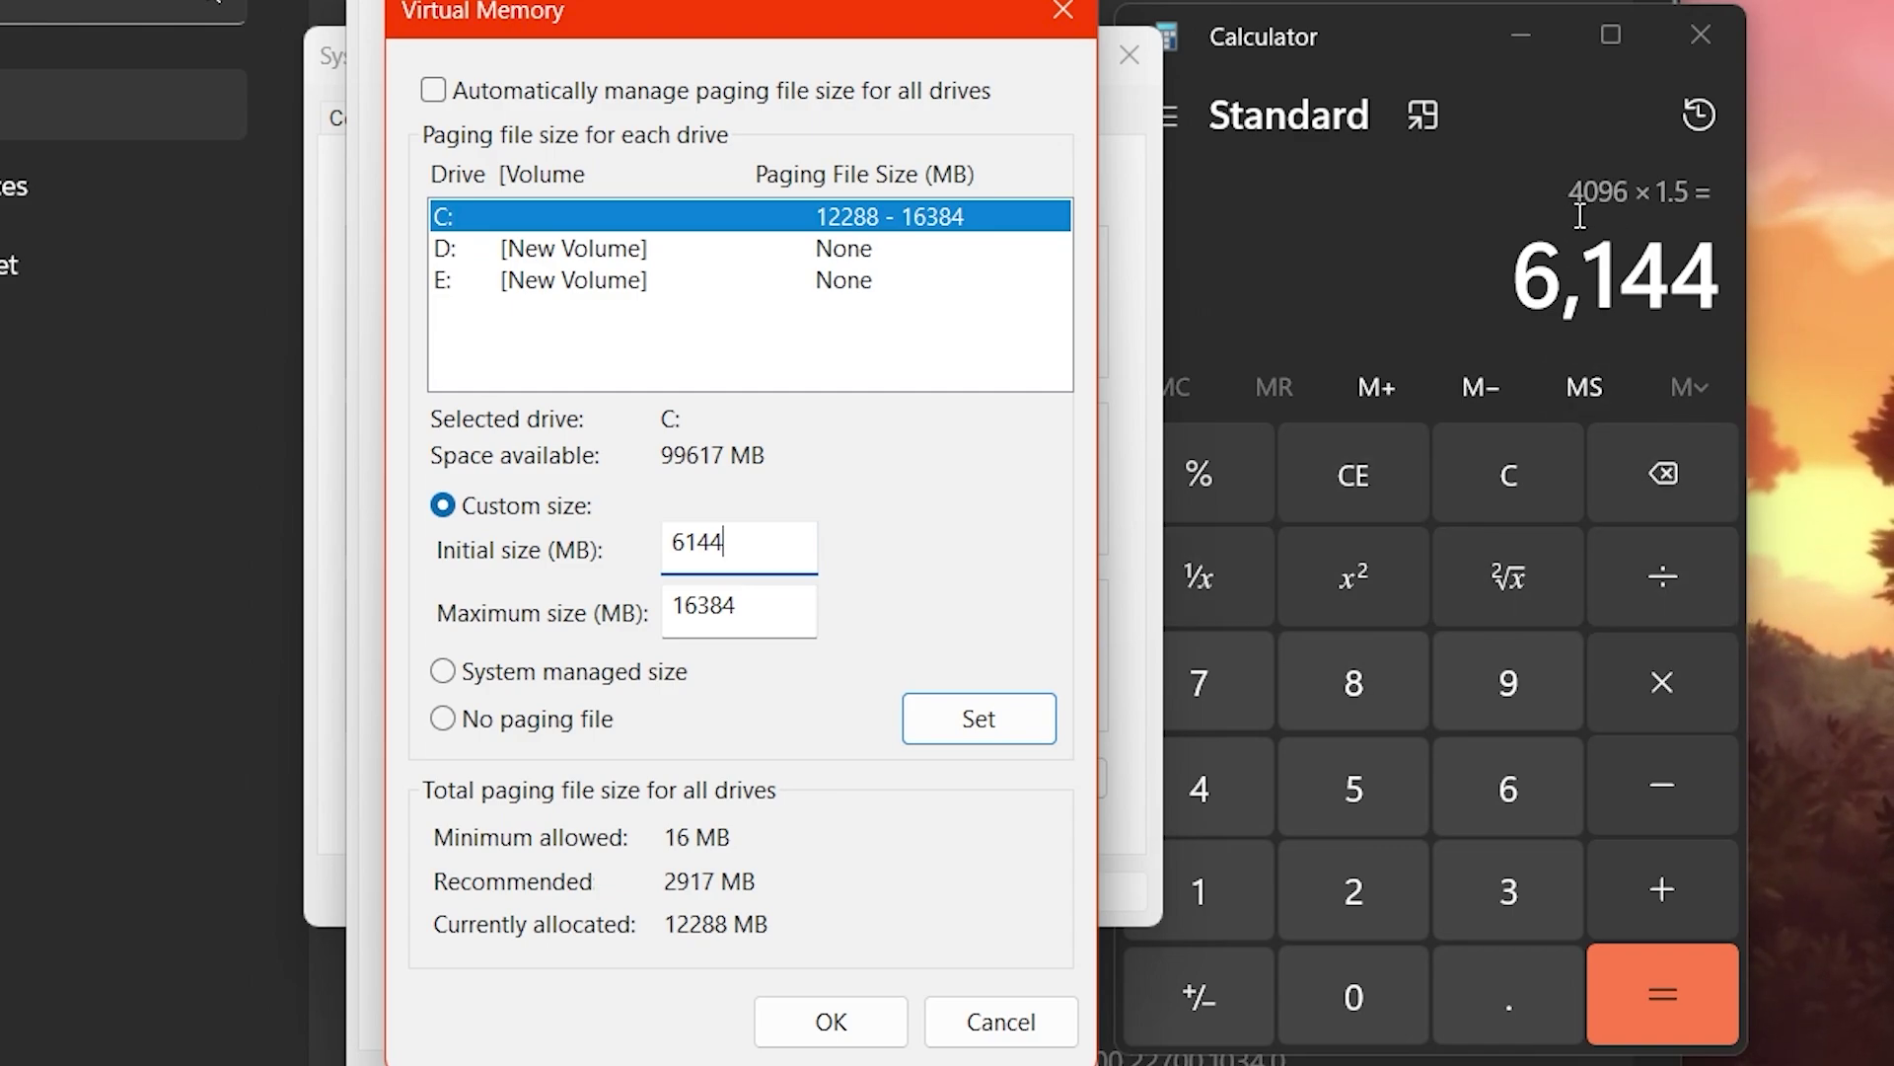
# - Clear the calculator and compute 4096 × 2
pyautogui.click(1508, 471)
pyautogui.click(1192, 785)
pyautogui.click(1342, 995)
pyautogui.click(1490, 663)
pyautogui.click(1540, 817)
pyautogui.click(1649, 686)
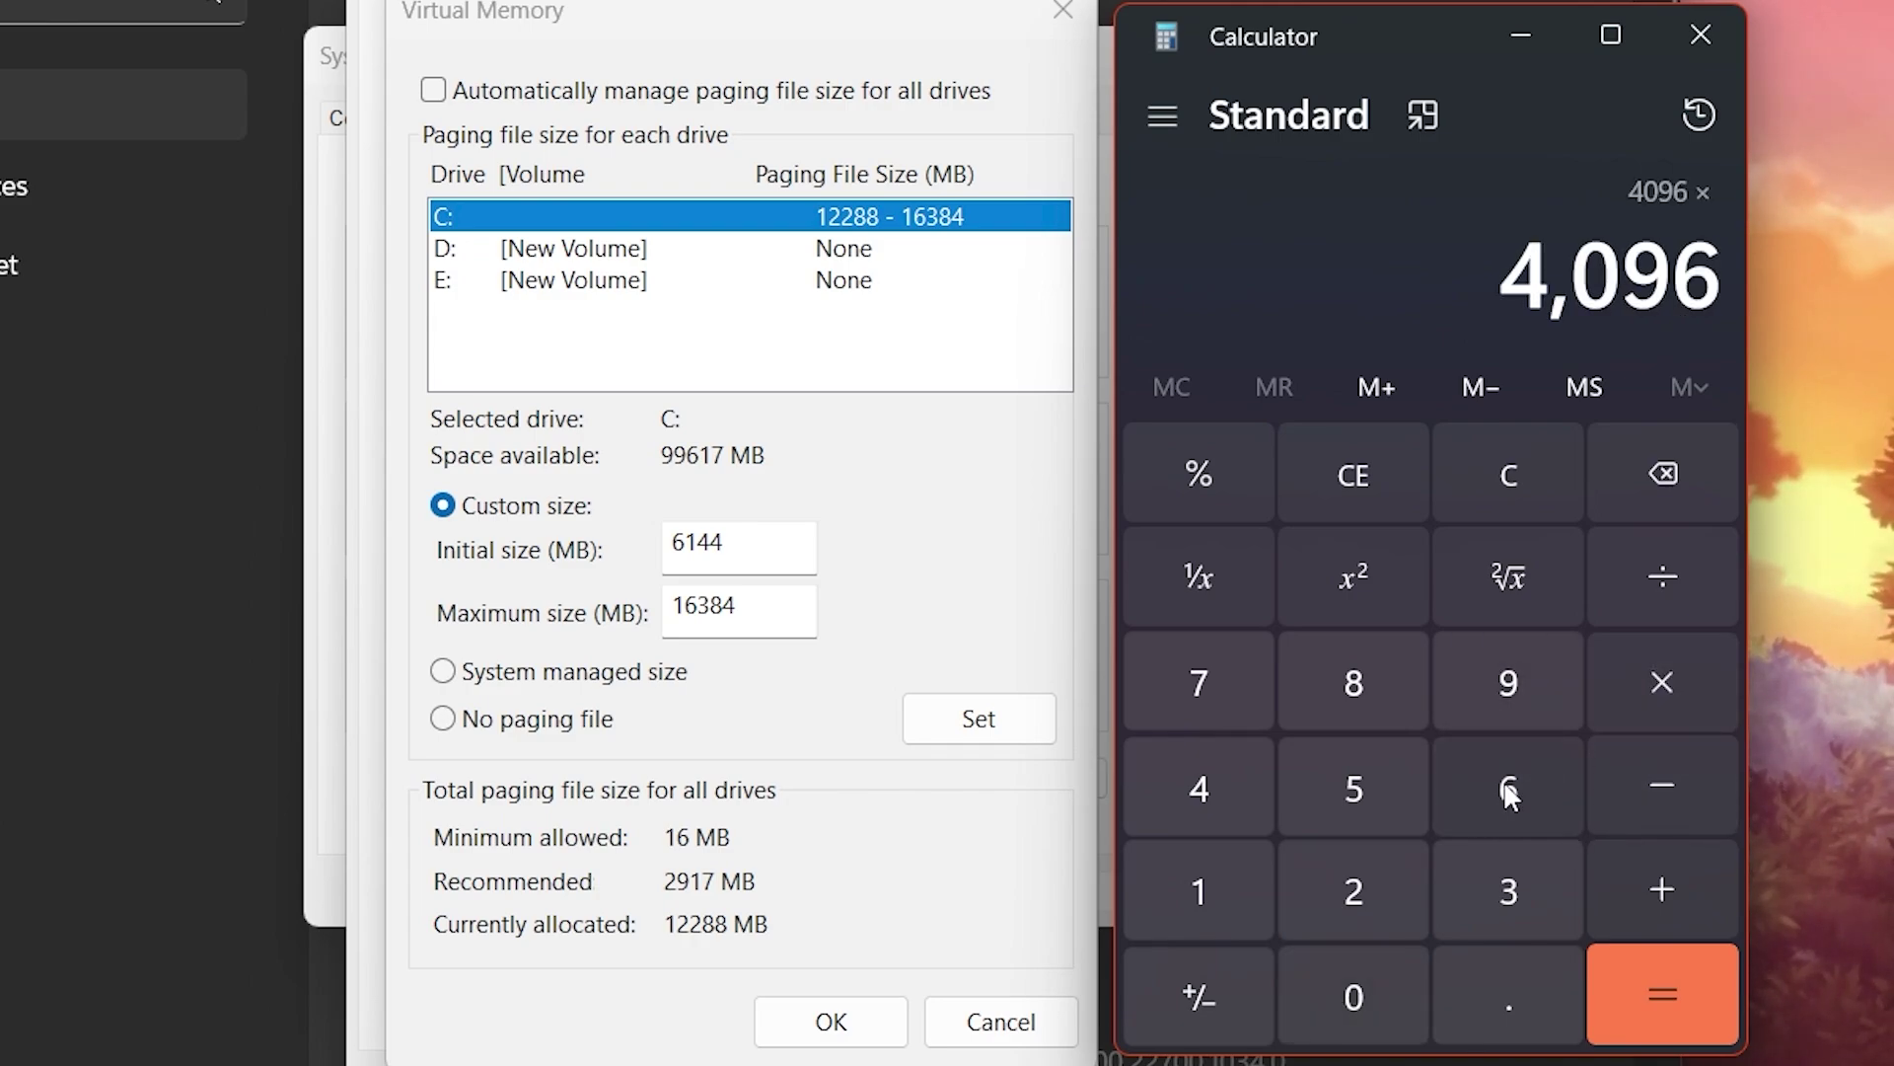
pyautogui.click(1407, 904)
pyautogui.click(1713, 998)
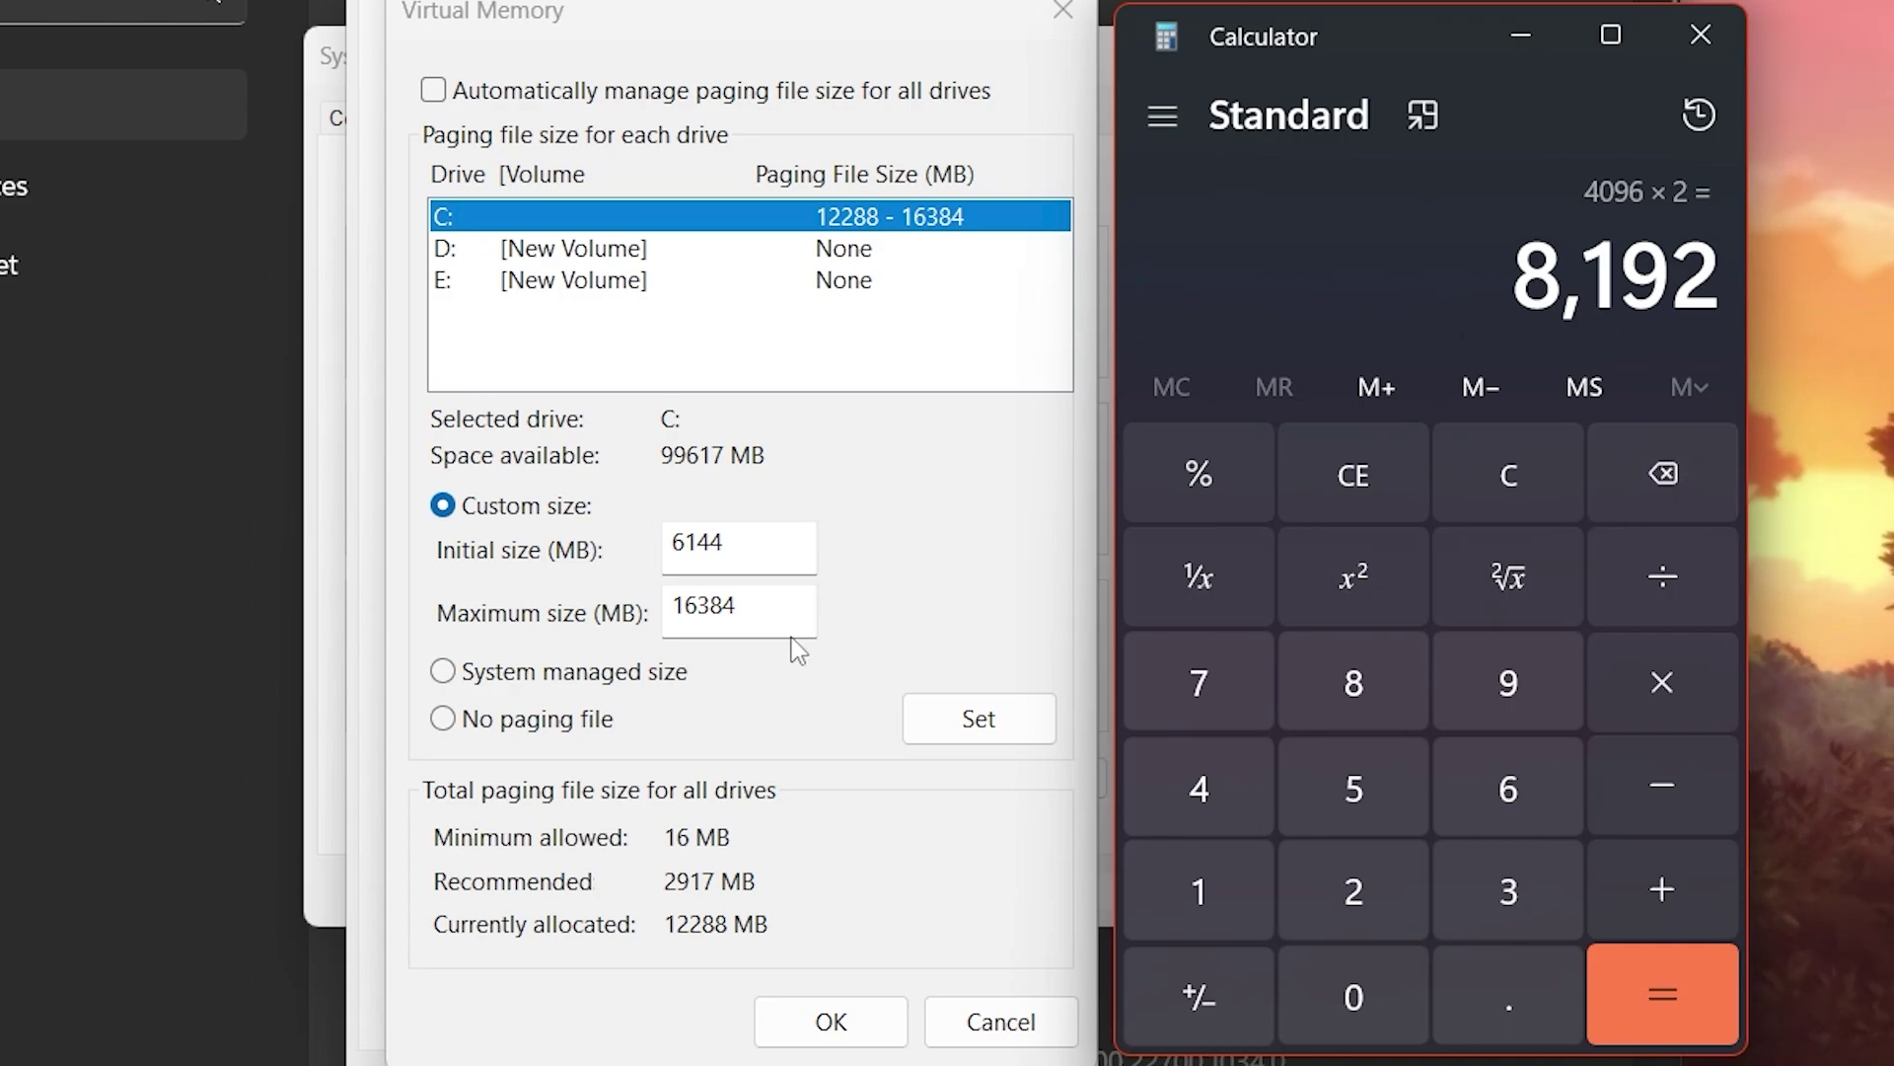
# - Set the paging file's maximum size to 8192 MB and apply the custom size to drive C:
pyautogui.click(355, 606)
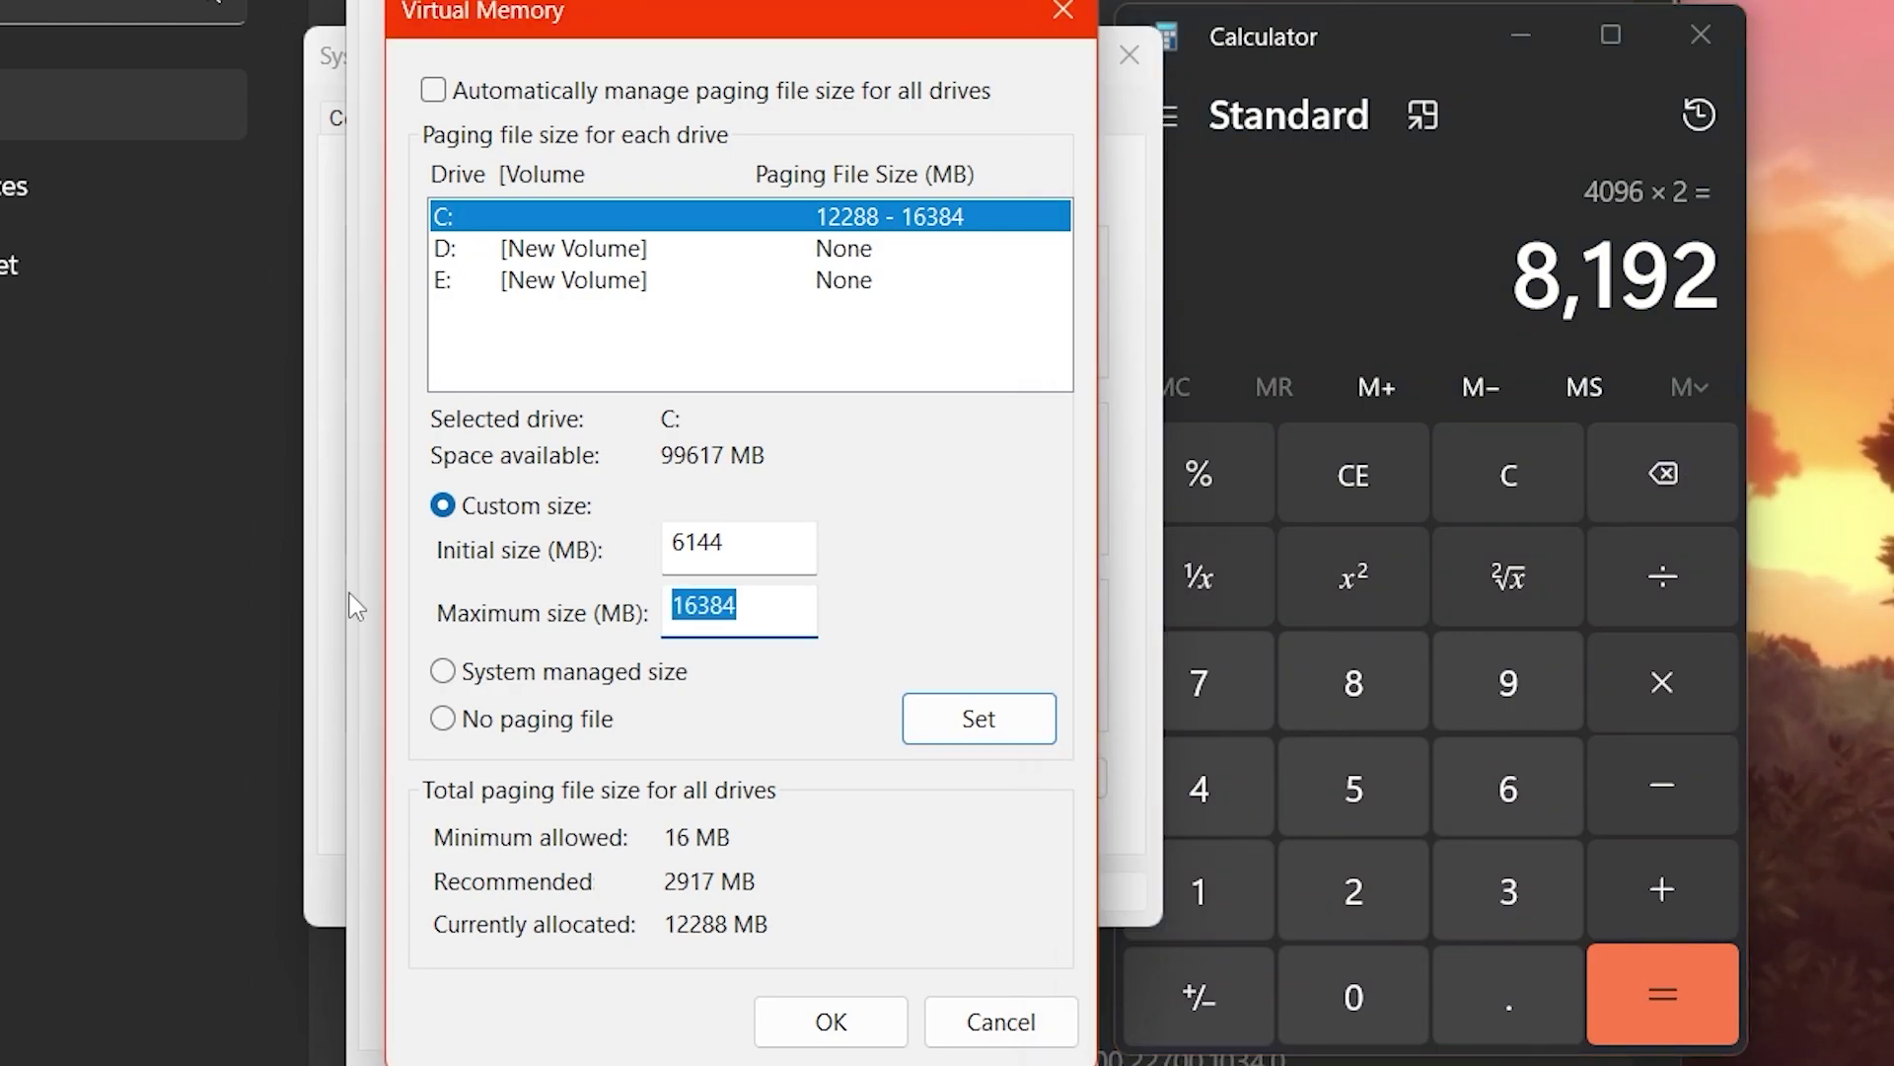
pyautogui.write('81')
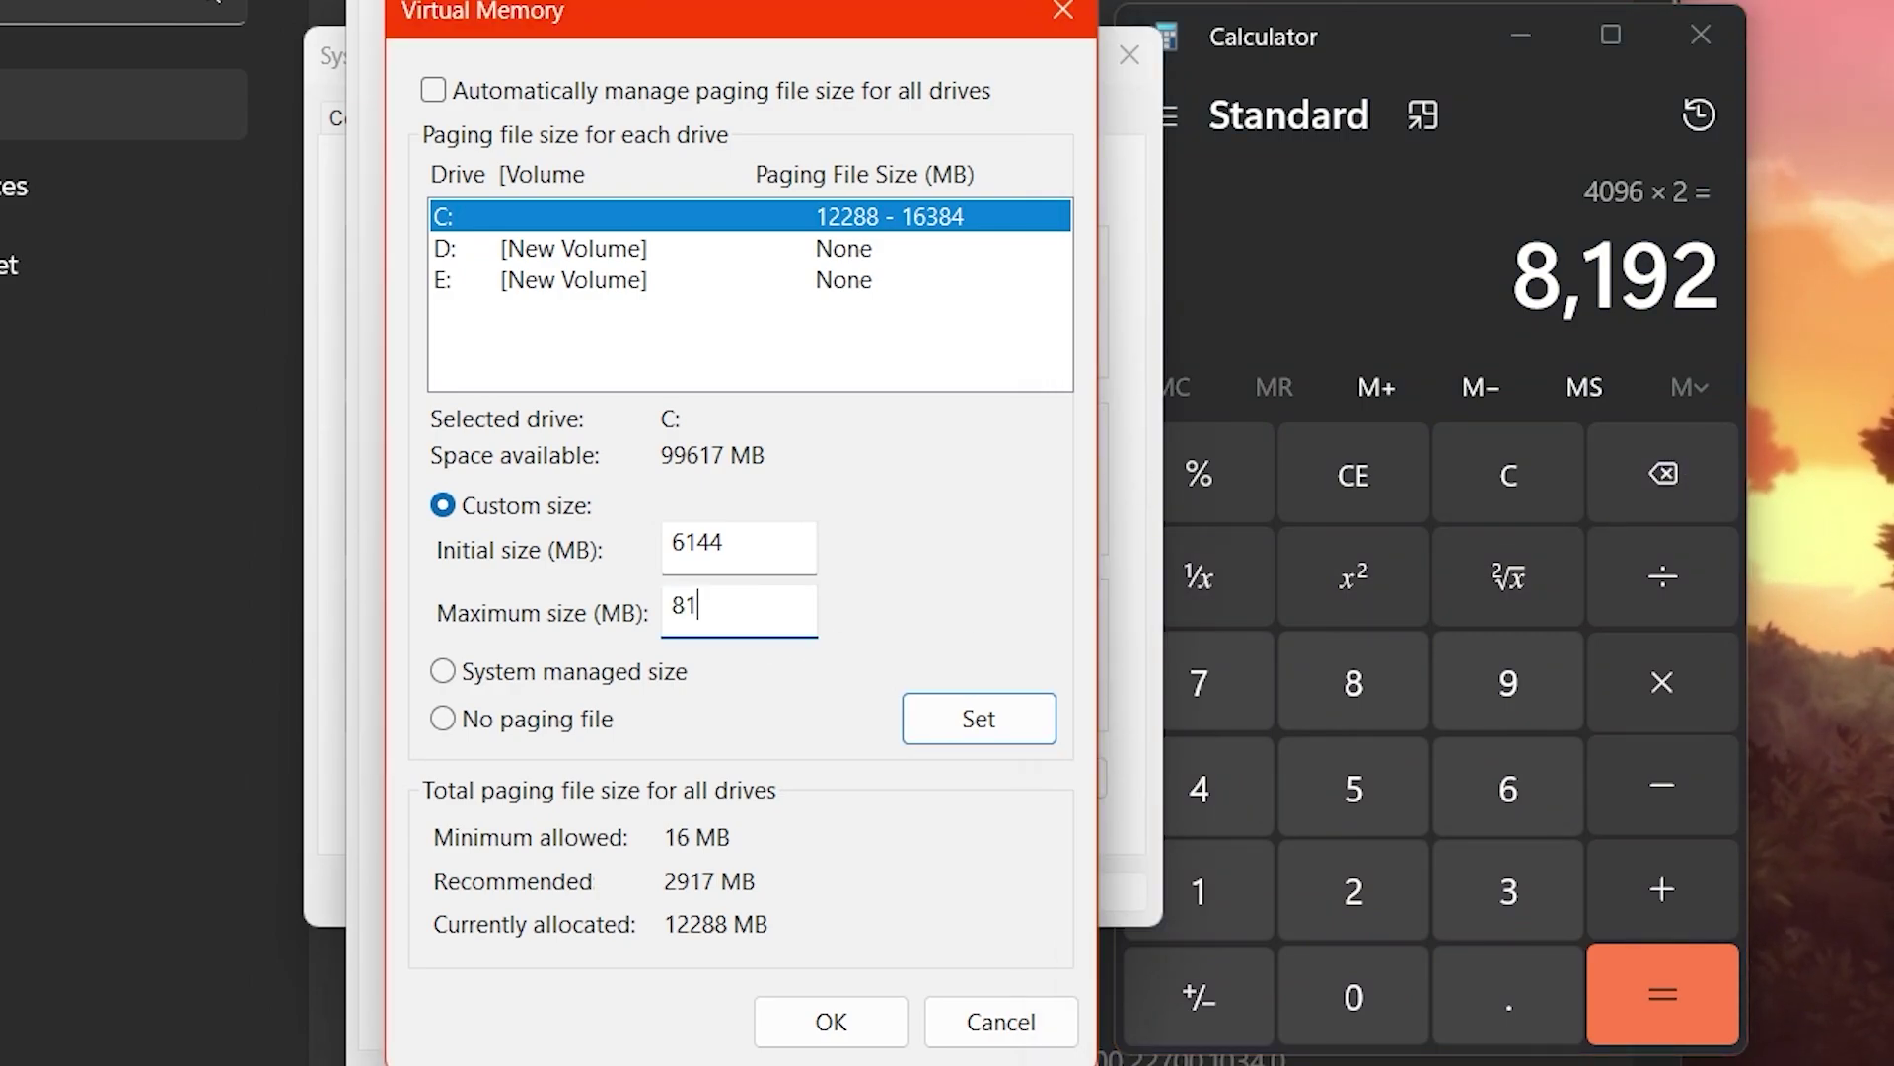
pyautogui.write('92')
pyautogui.click(957, 726)
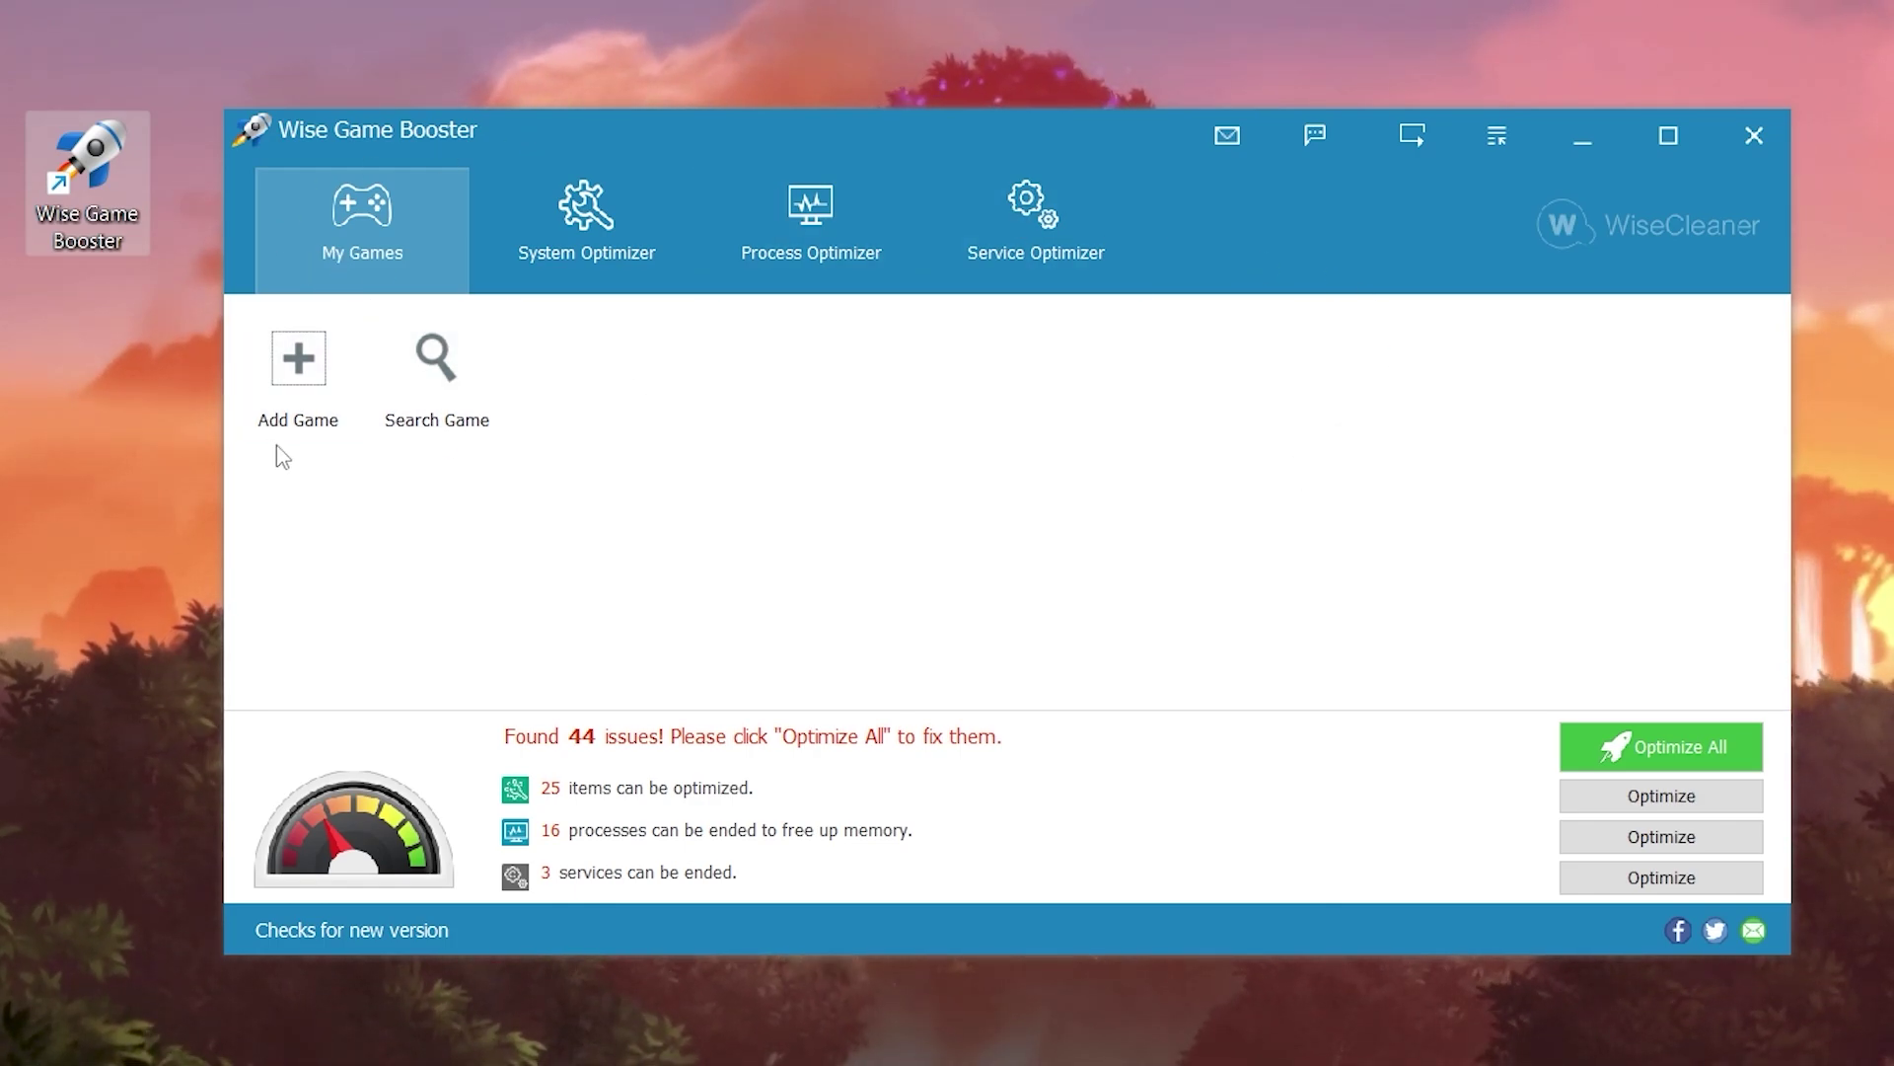
# - Review the system, process and service optimization suggestions in Wise Game Booster
pyautogui.click(561, 253)
pyautogui.click(785, 234)
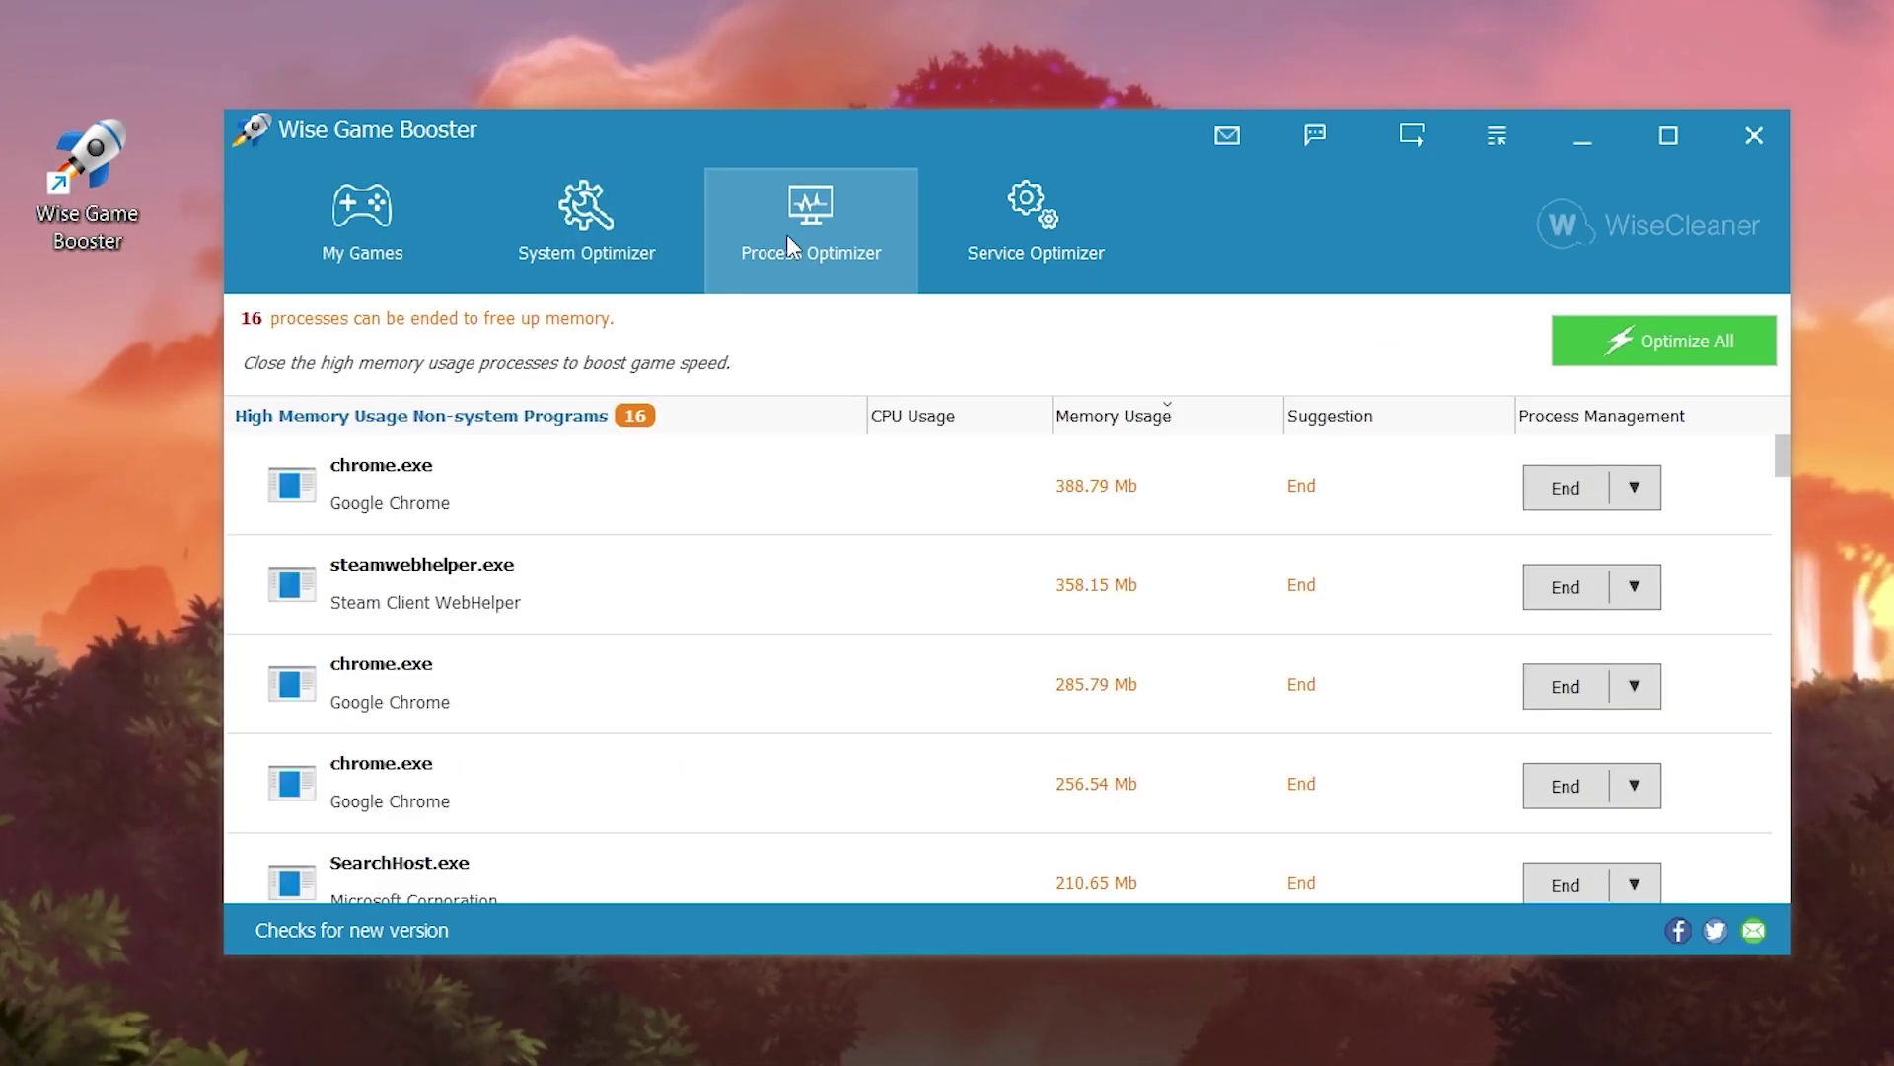
pyautogui.click(1060, 217)
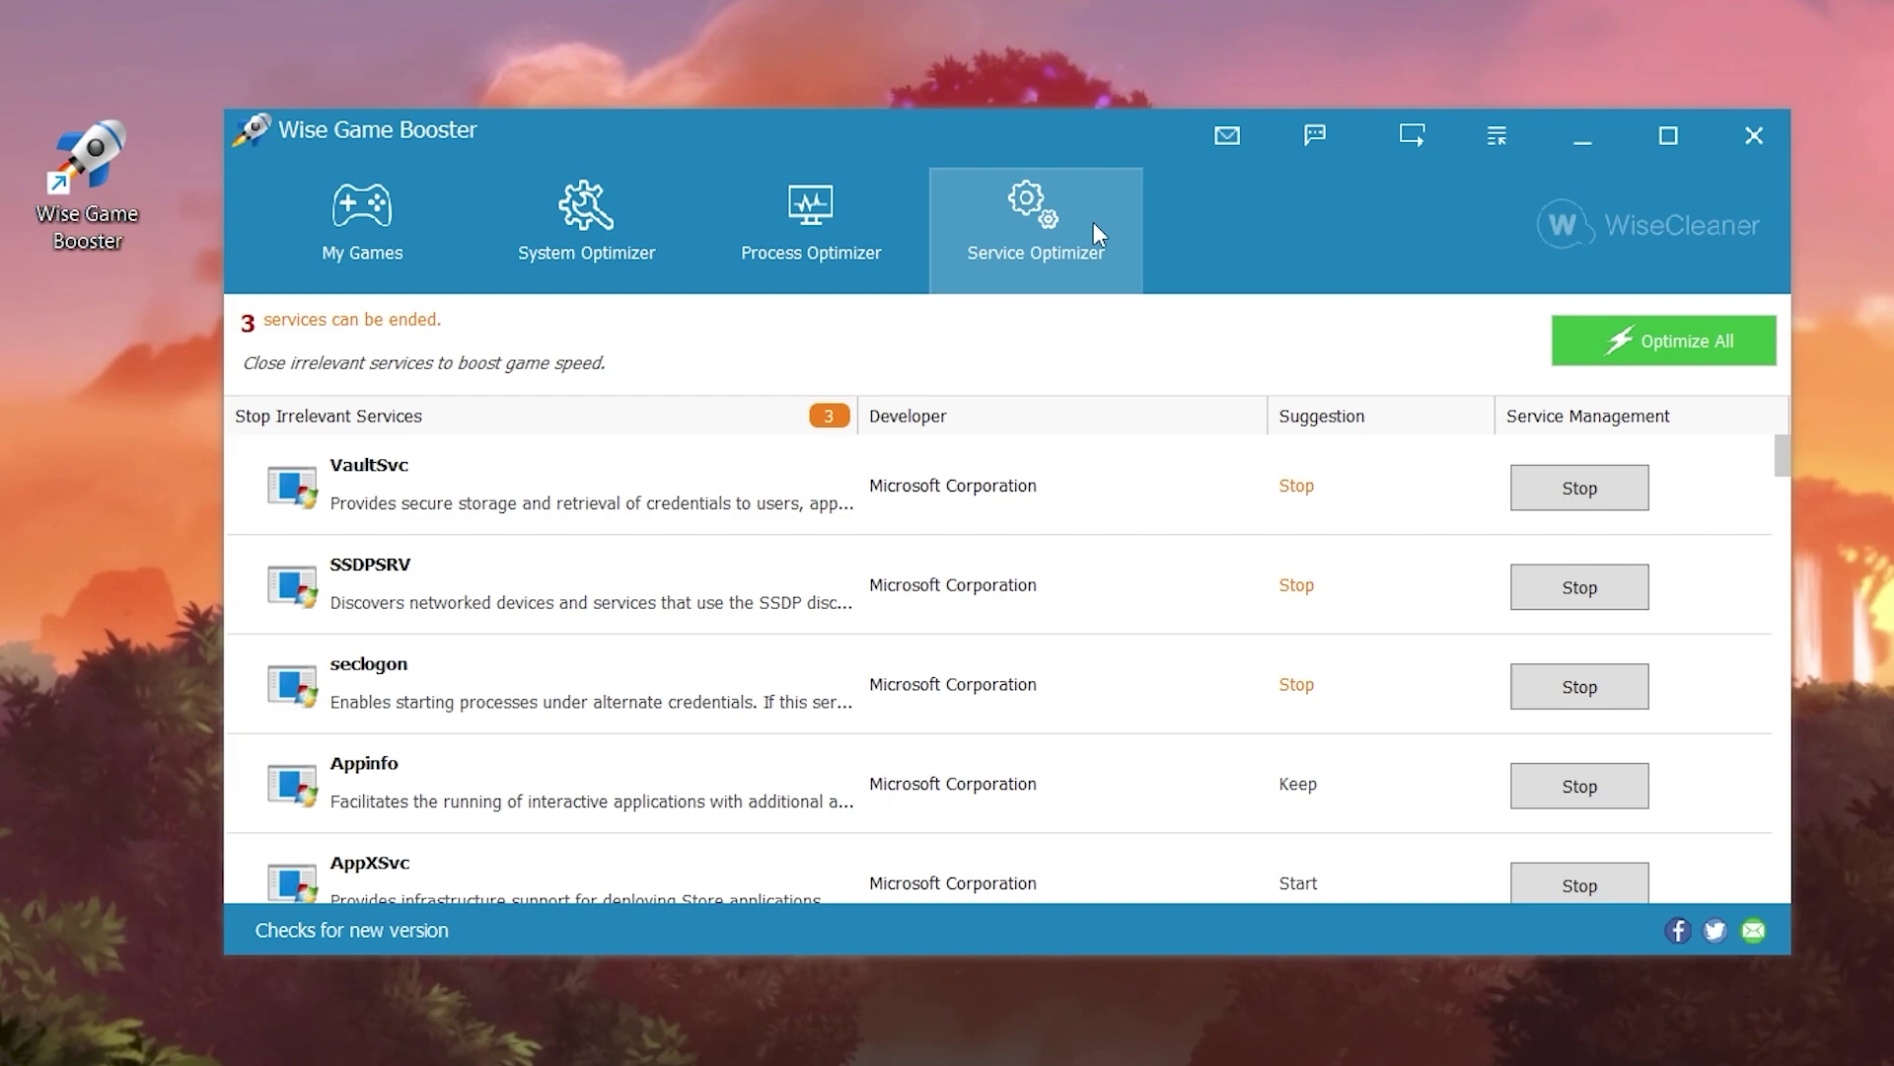
# - Add FortniteClient-Win64-Shipping.exe from C:\Program Files\Epic Games\Fortnite\FortniteGame\Binaries\Win64 to the booster's game list
pyautogui.click(363, 239)
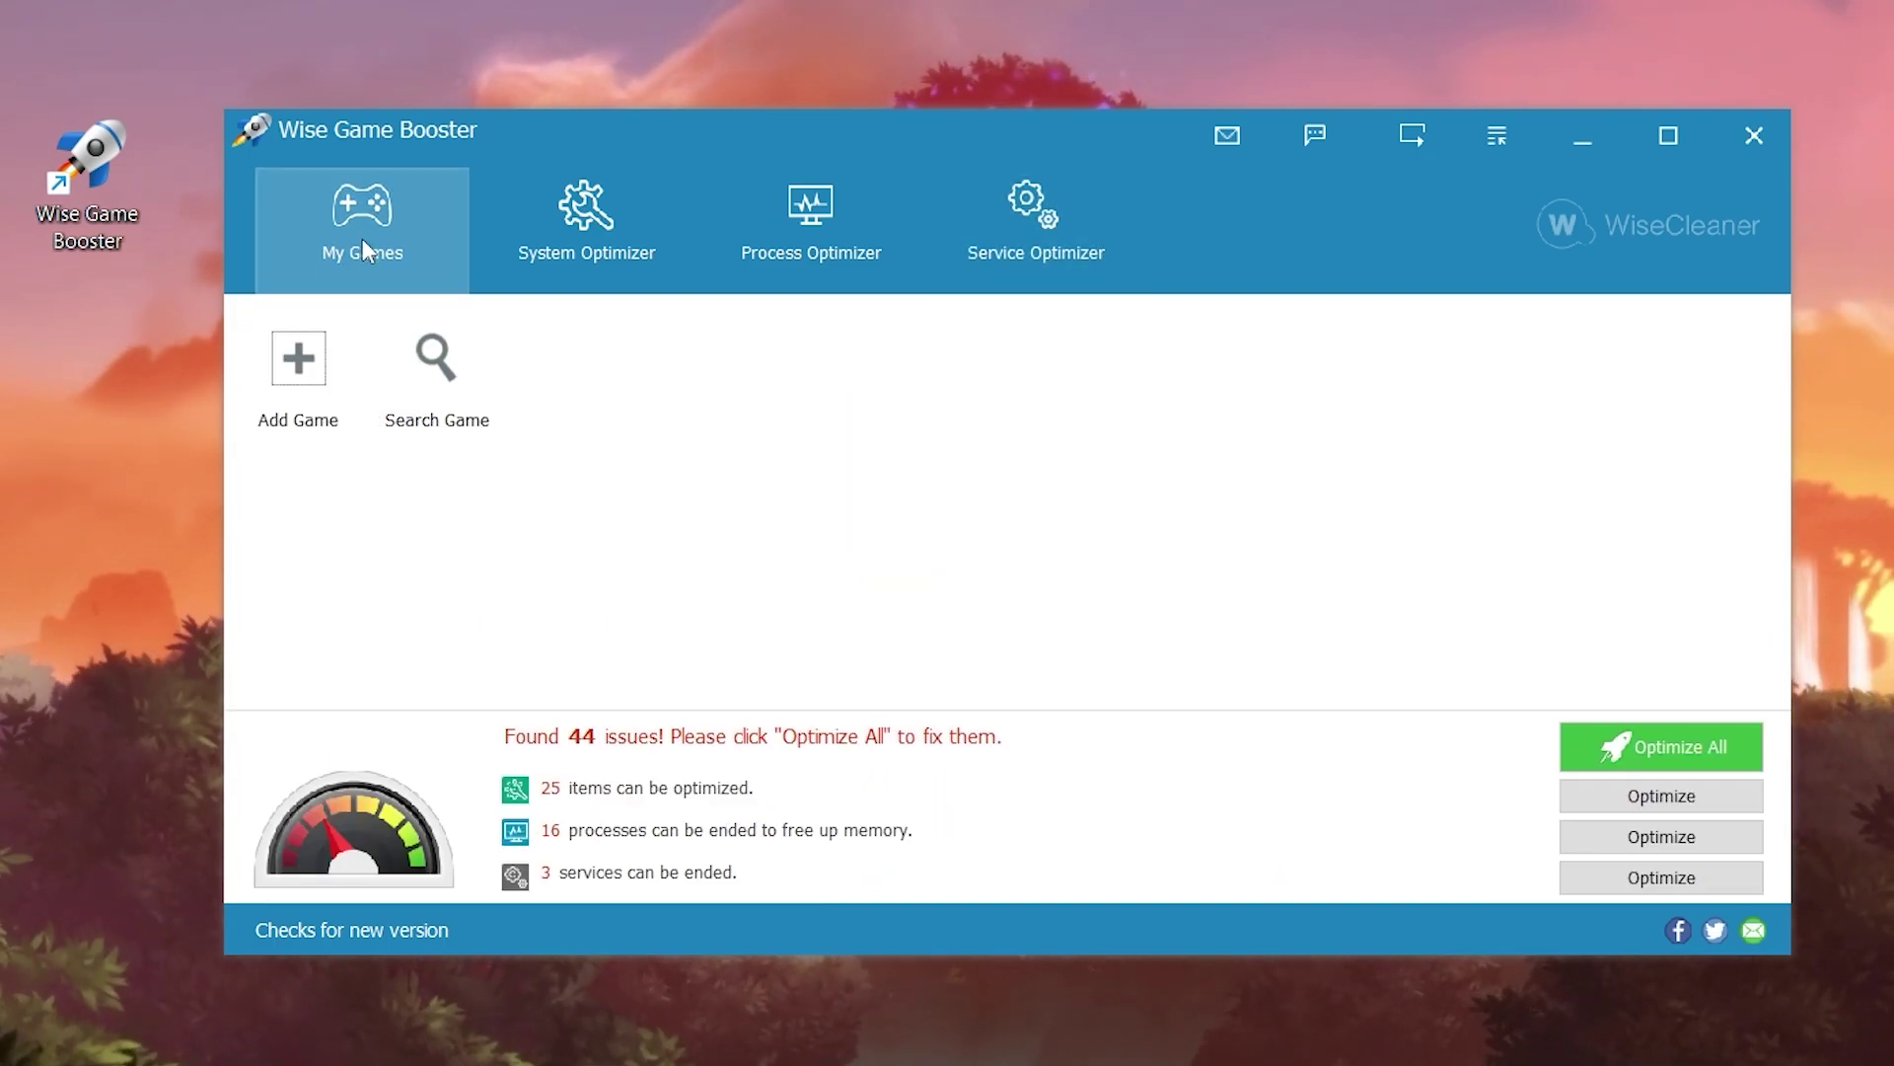
pyautogui.click(314, 368)
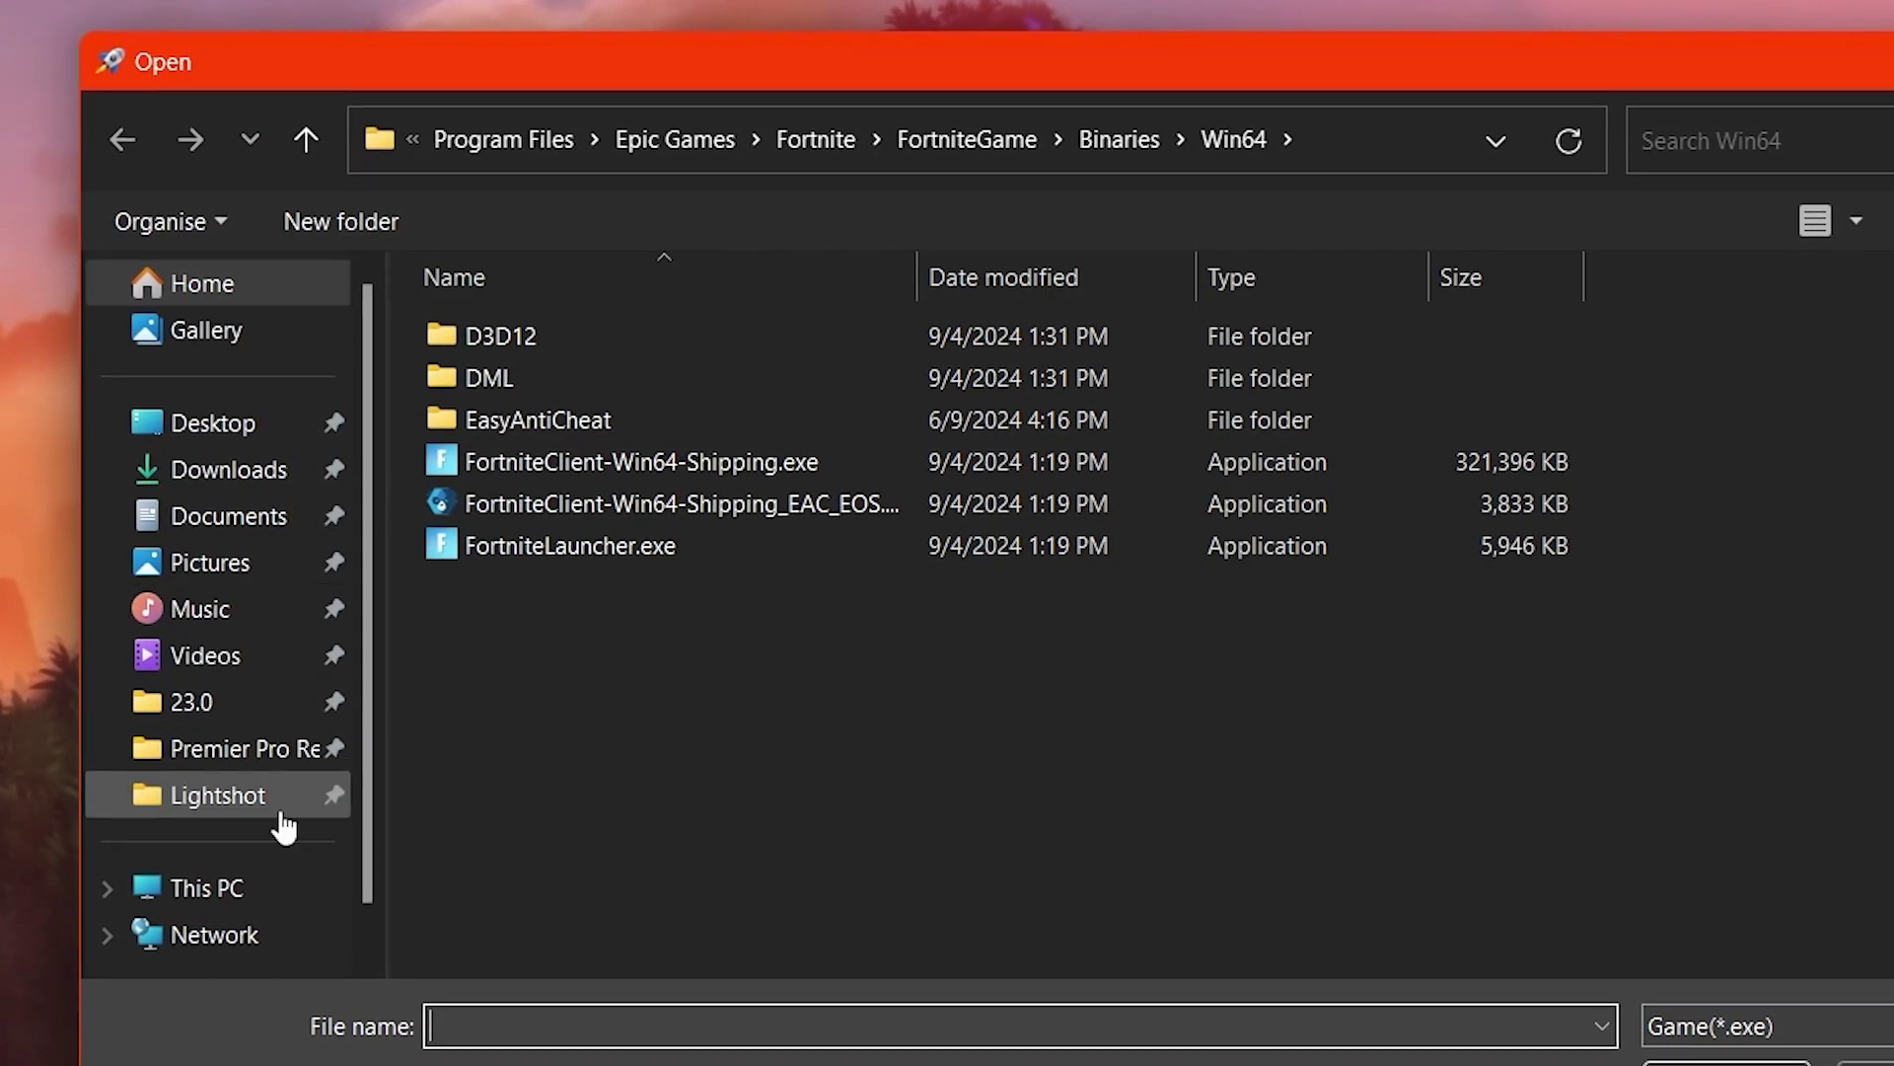
pyautogui.click(207, 888)
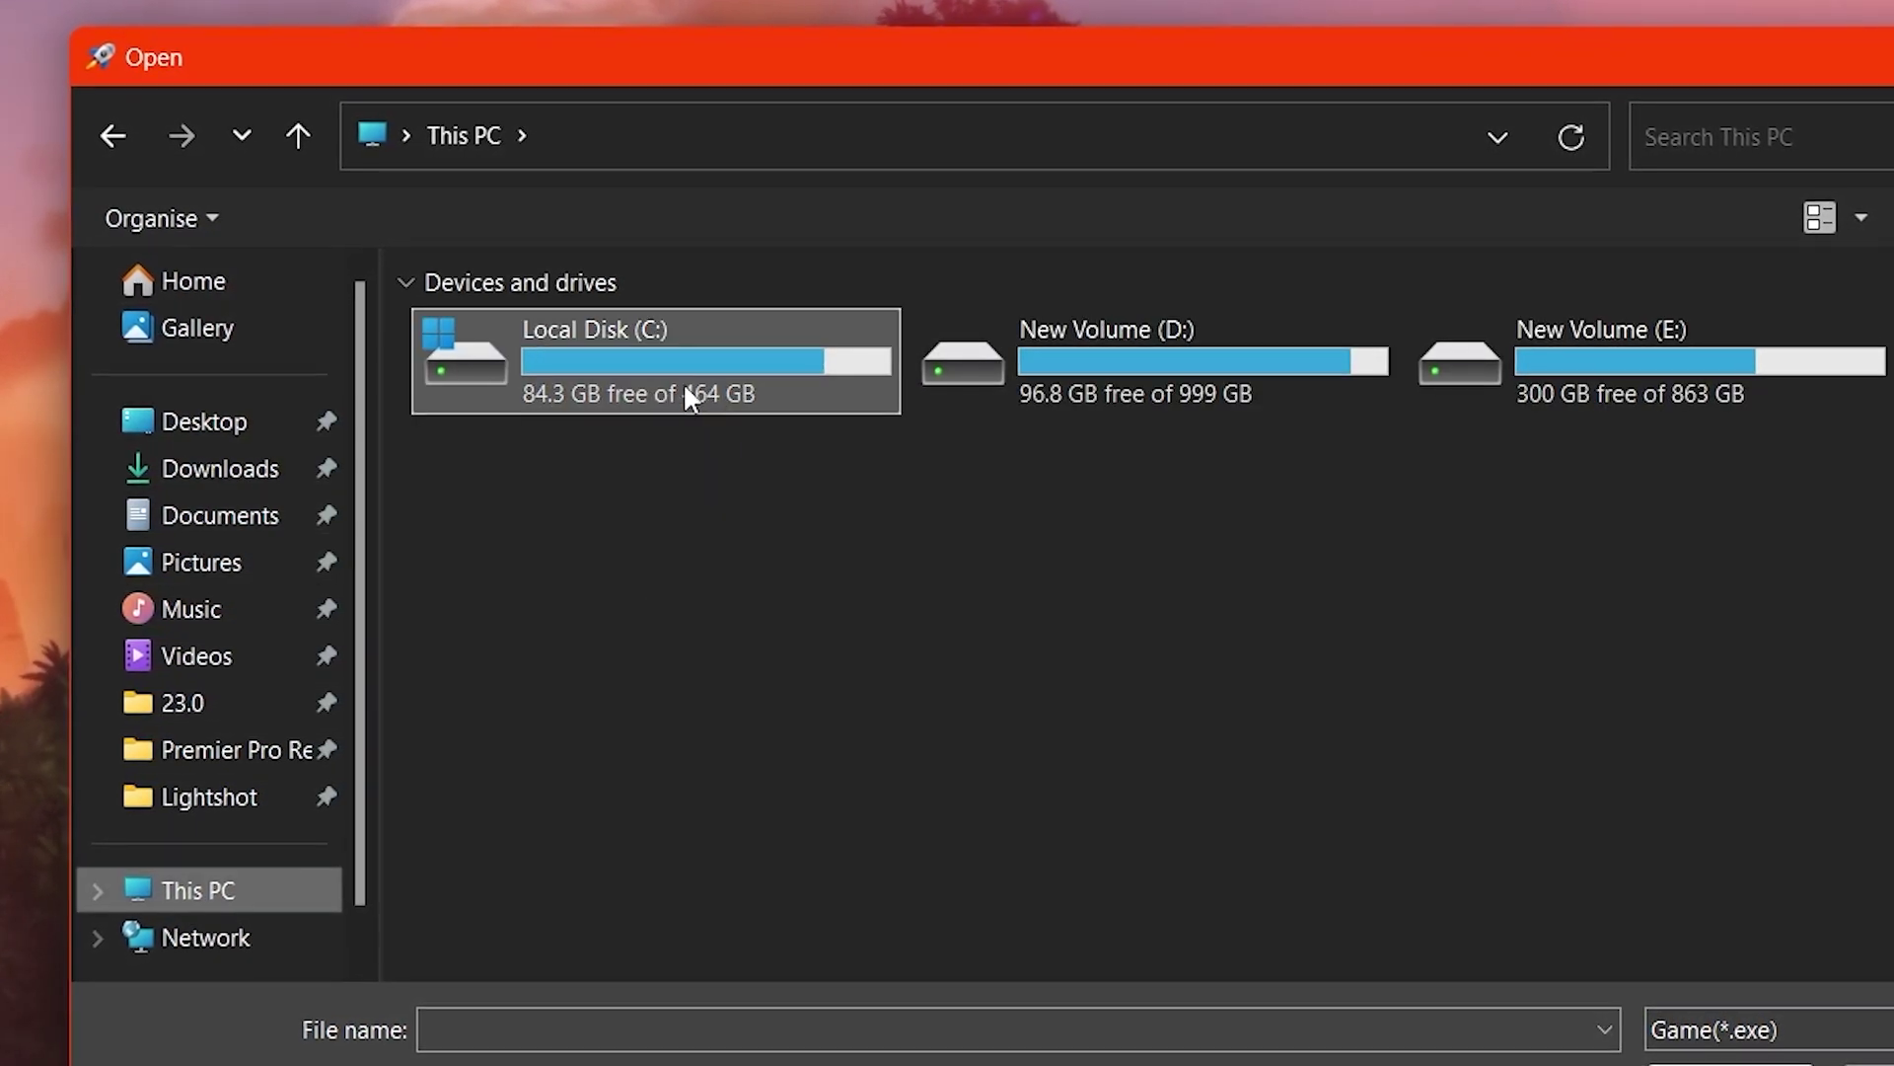
pyautogui.doubleClick(685, 387)
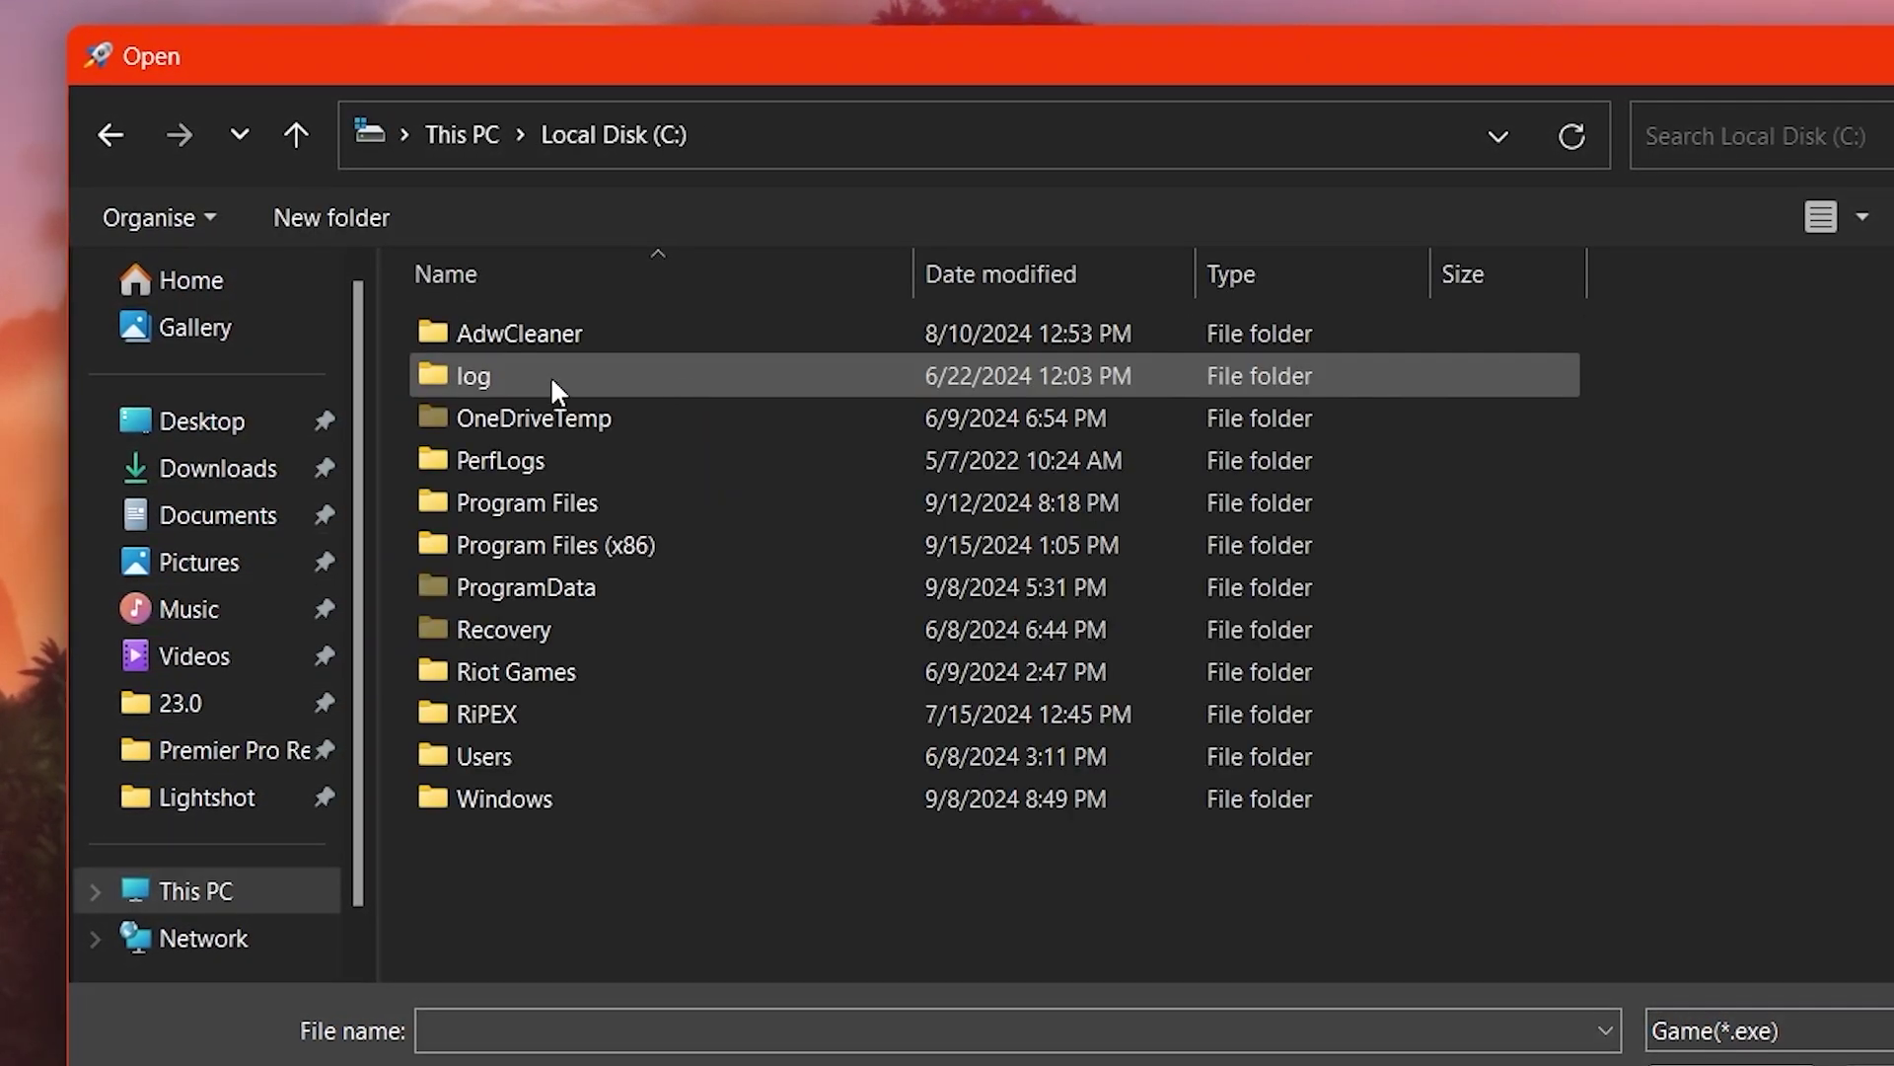
pyautogui.doubleClick(483, 501)
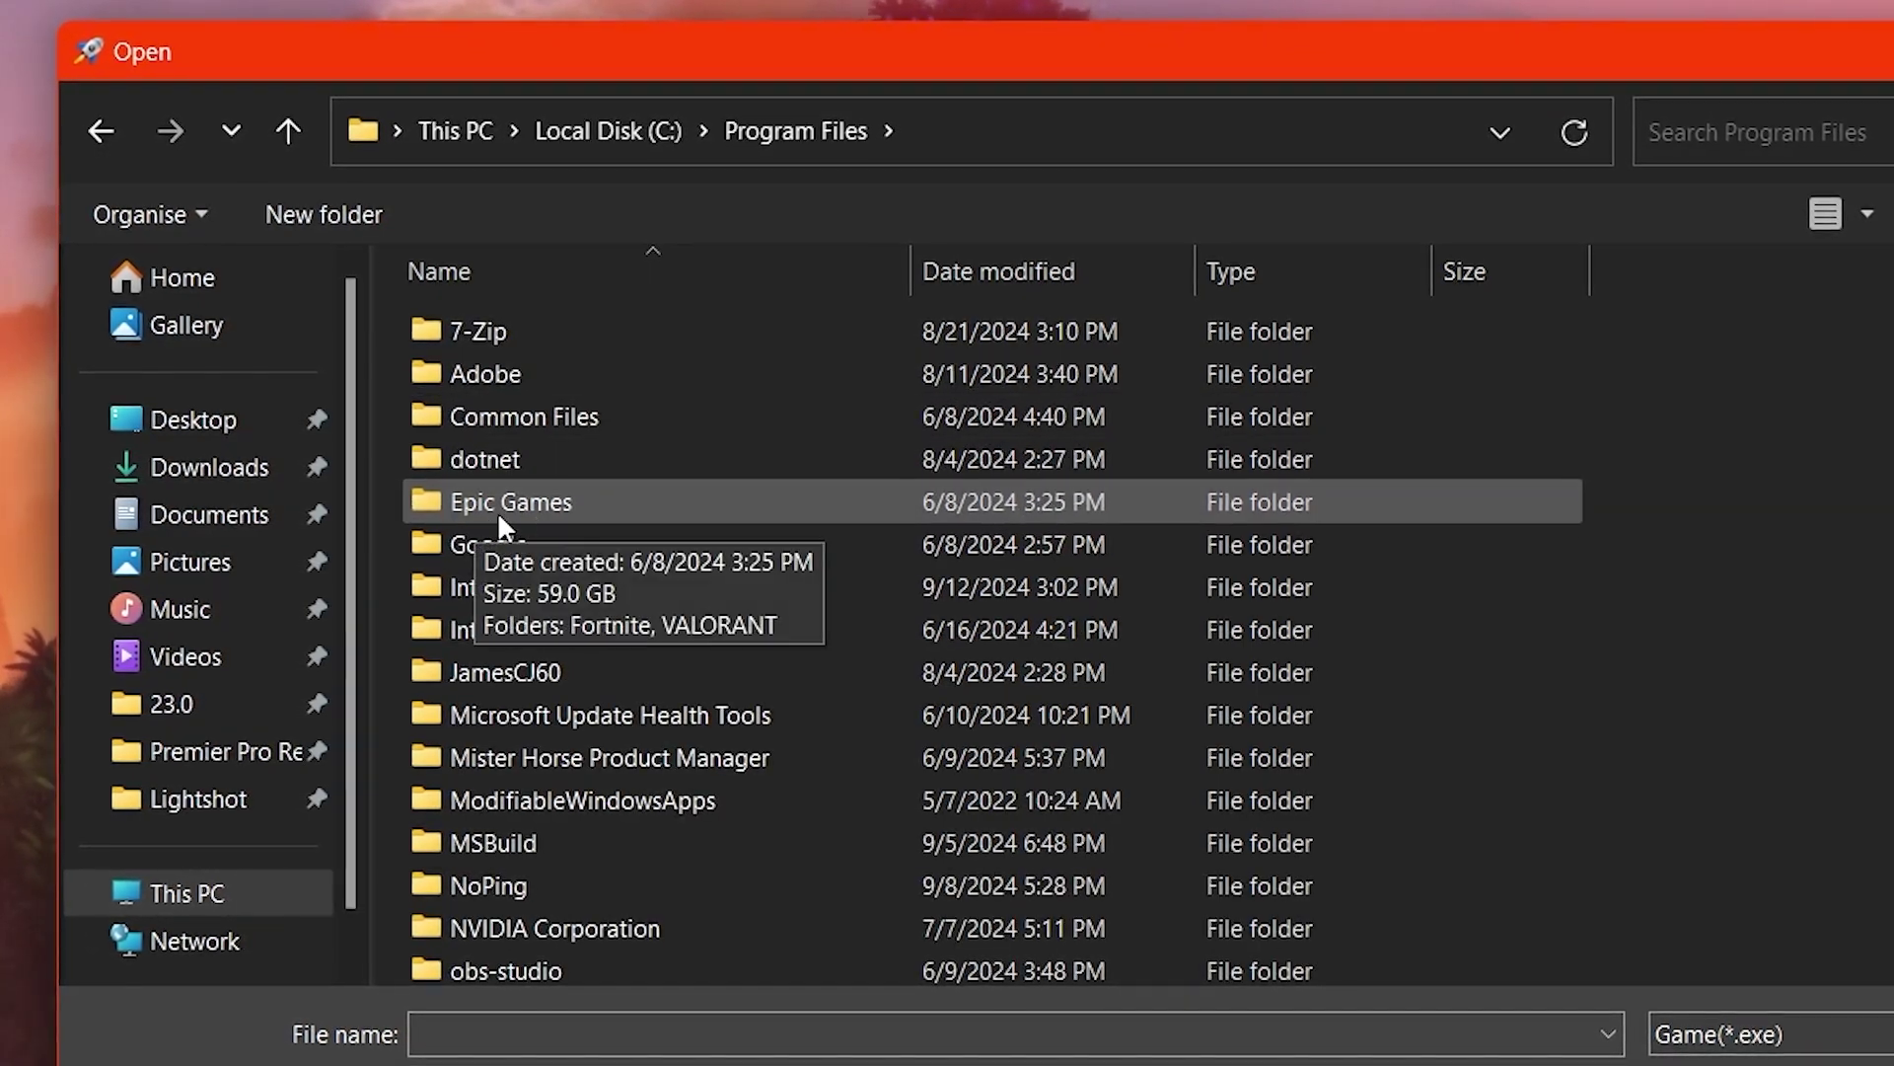
pyautogui.doubleClick(503, 503)
pyautogui.doubleClick(505, 335)
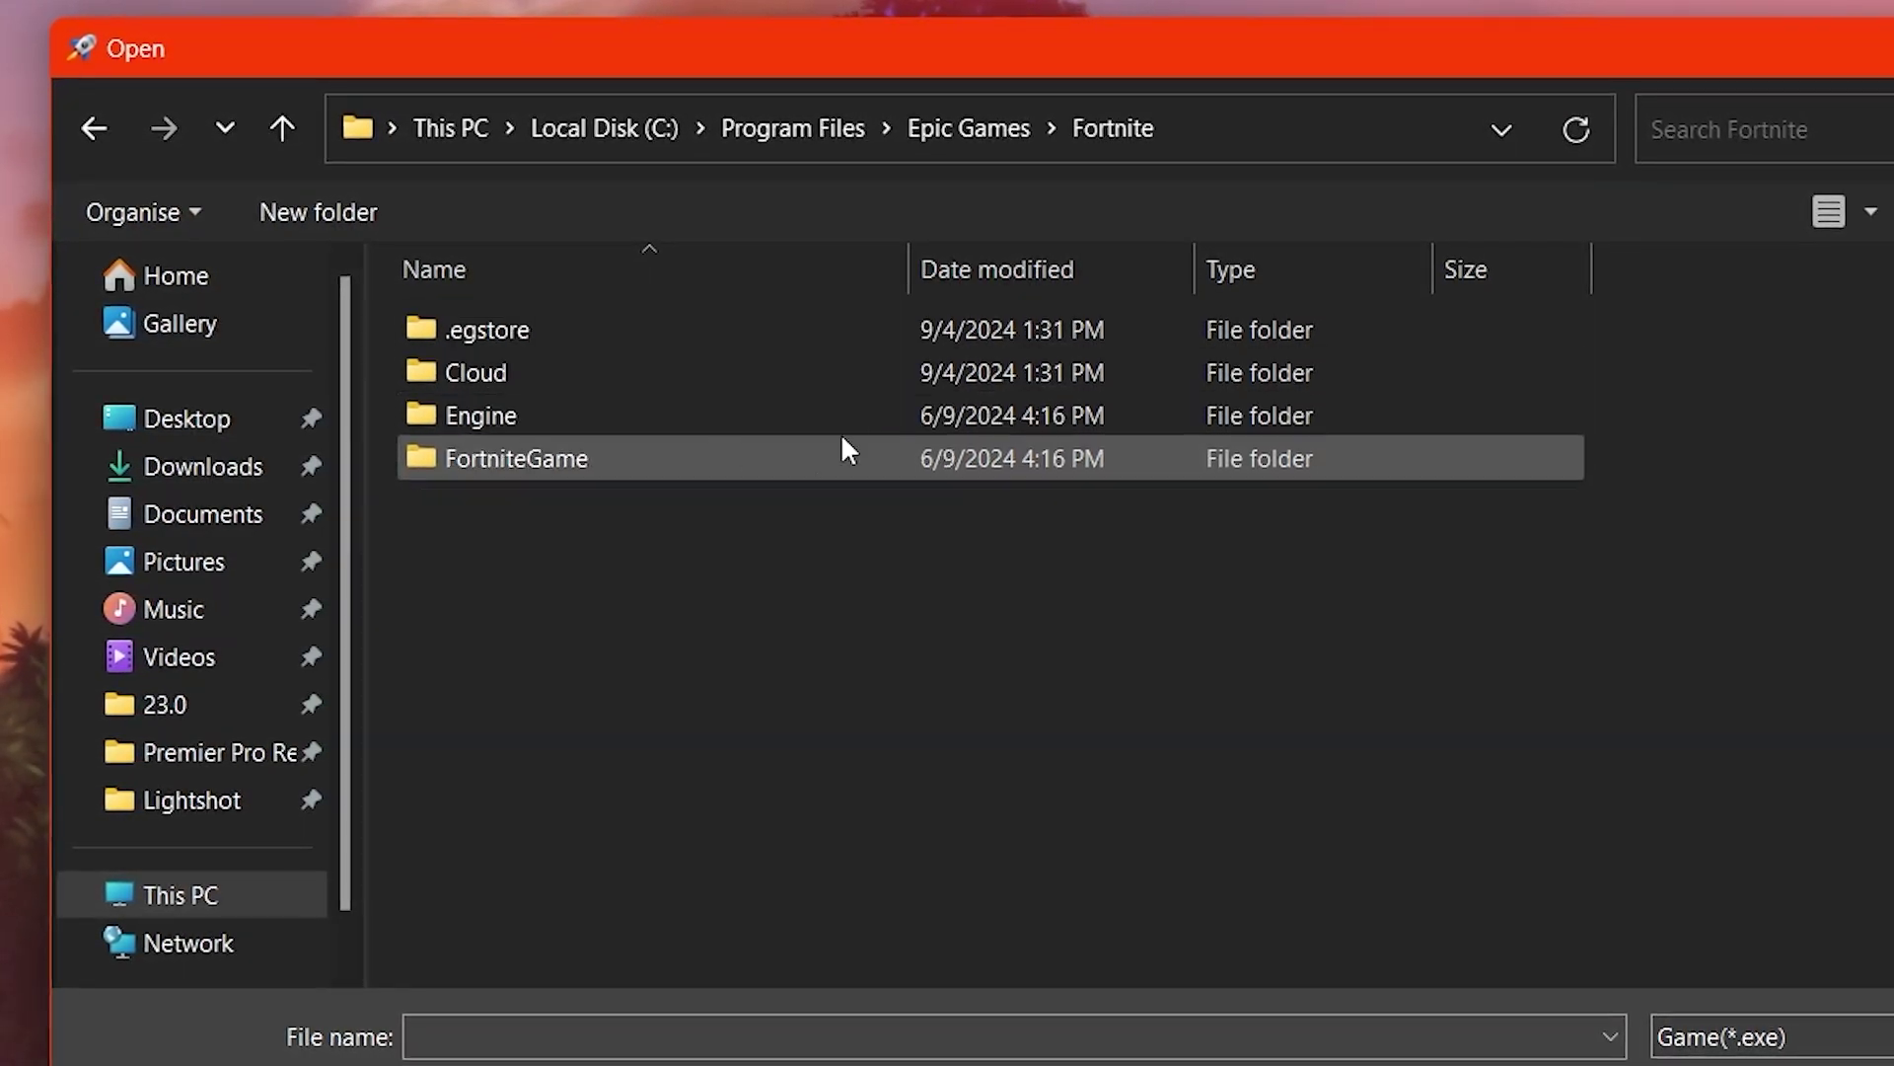
pyautogui.doubleClick(500, 462)
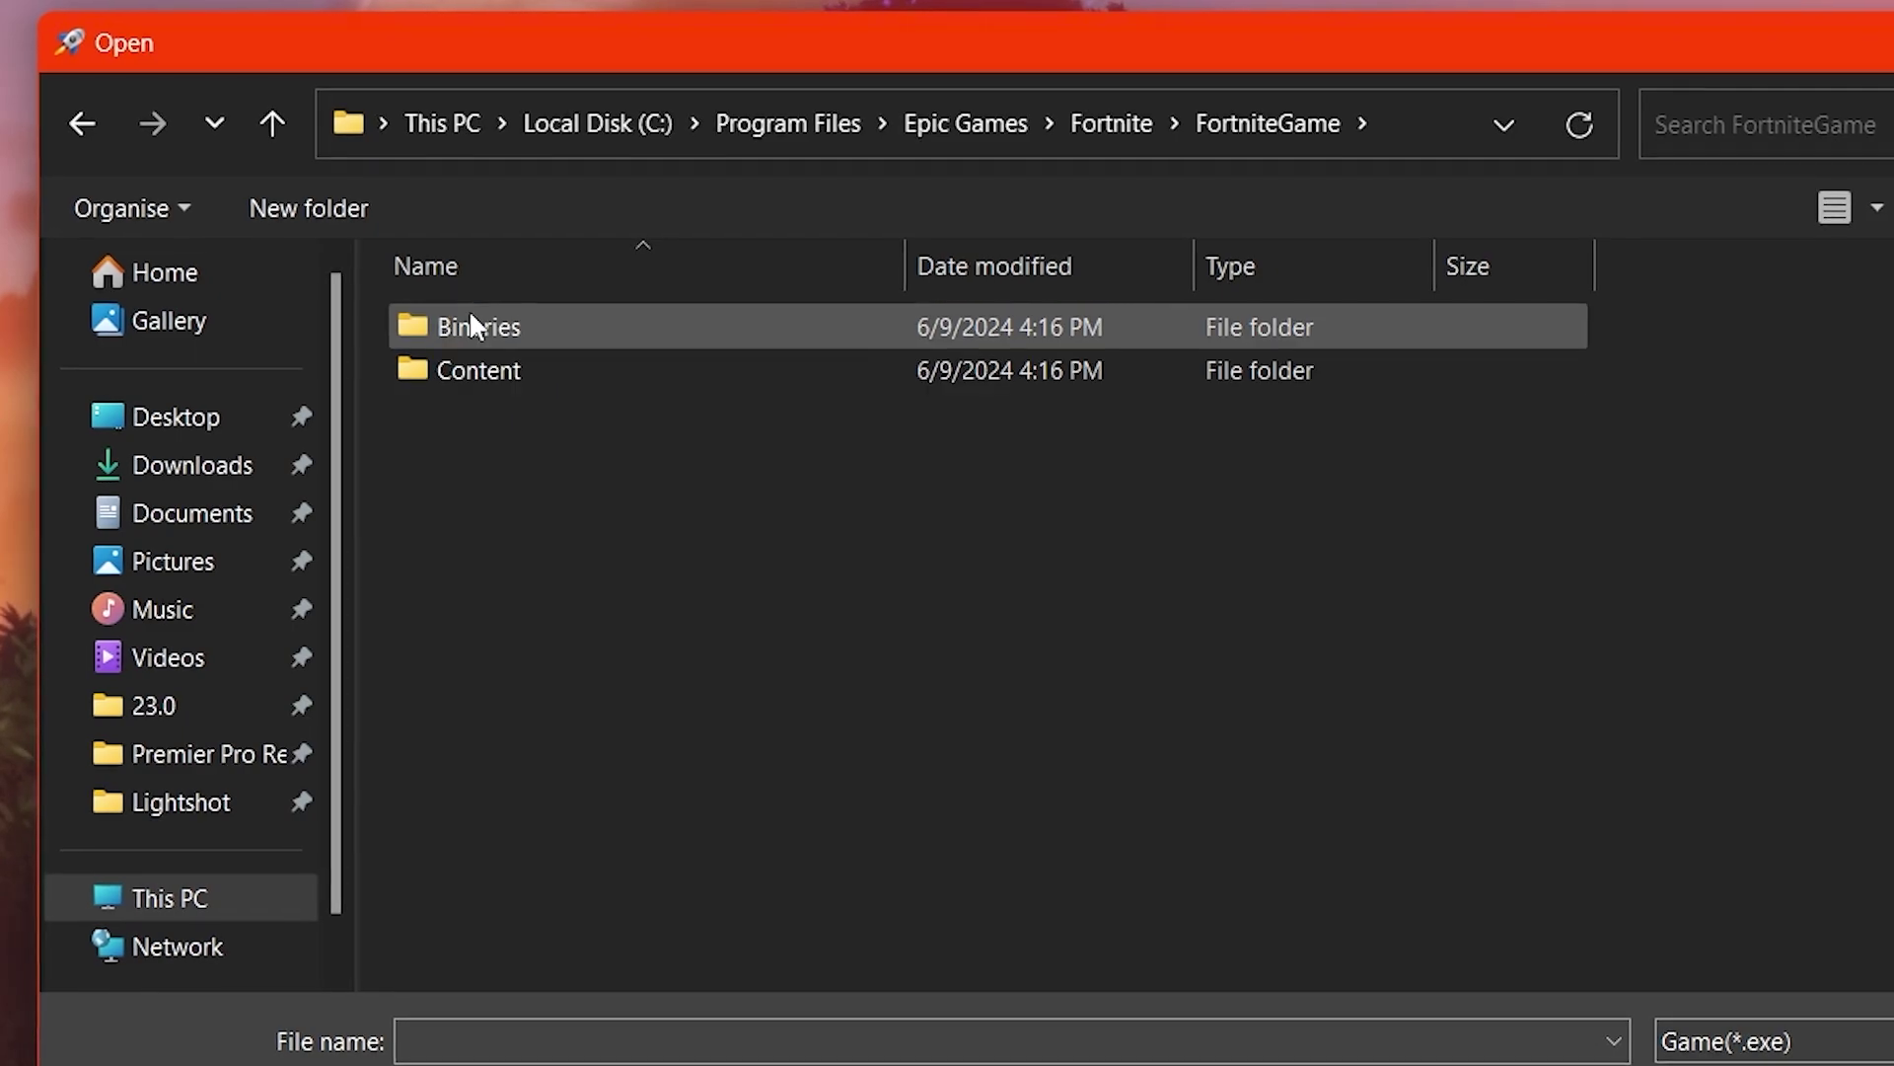
pyautogui.doubleClick(468, 323)
pyautogui.doubleClick(539, 367)
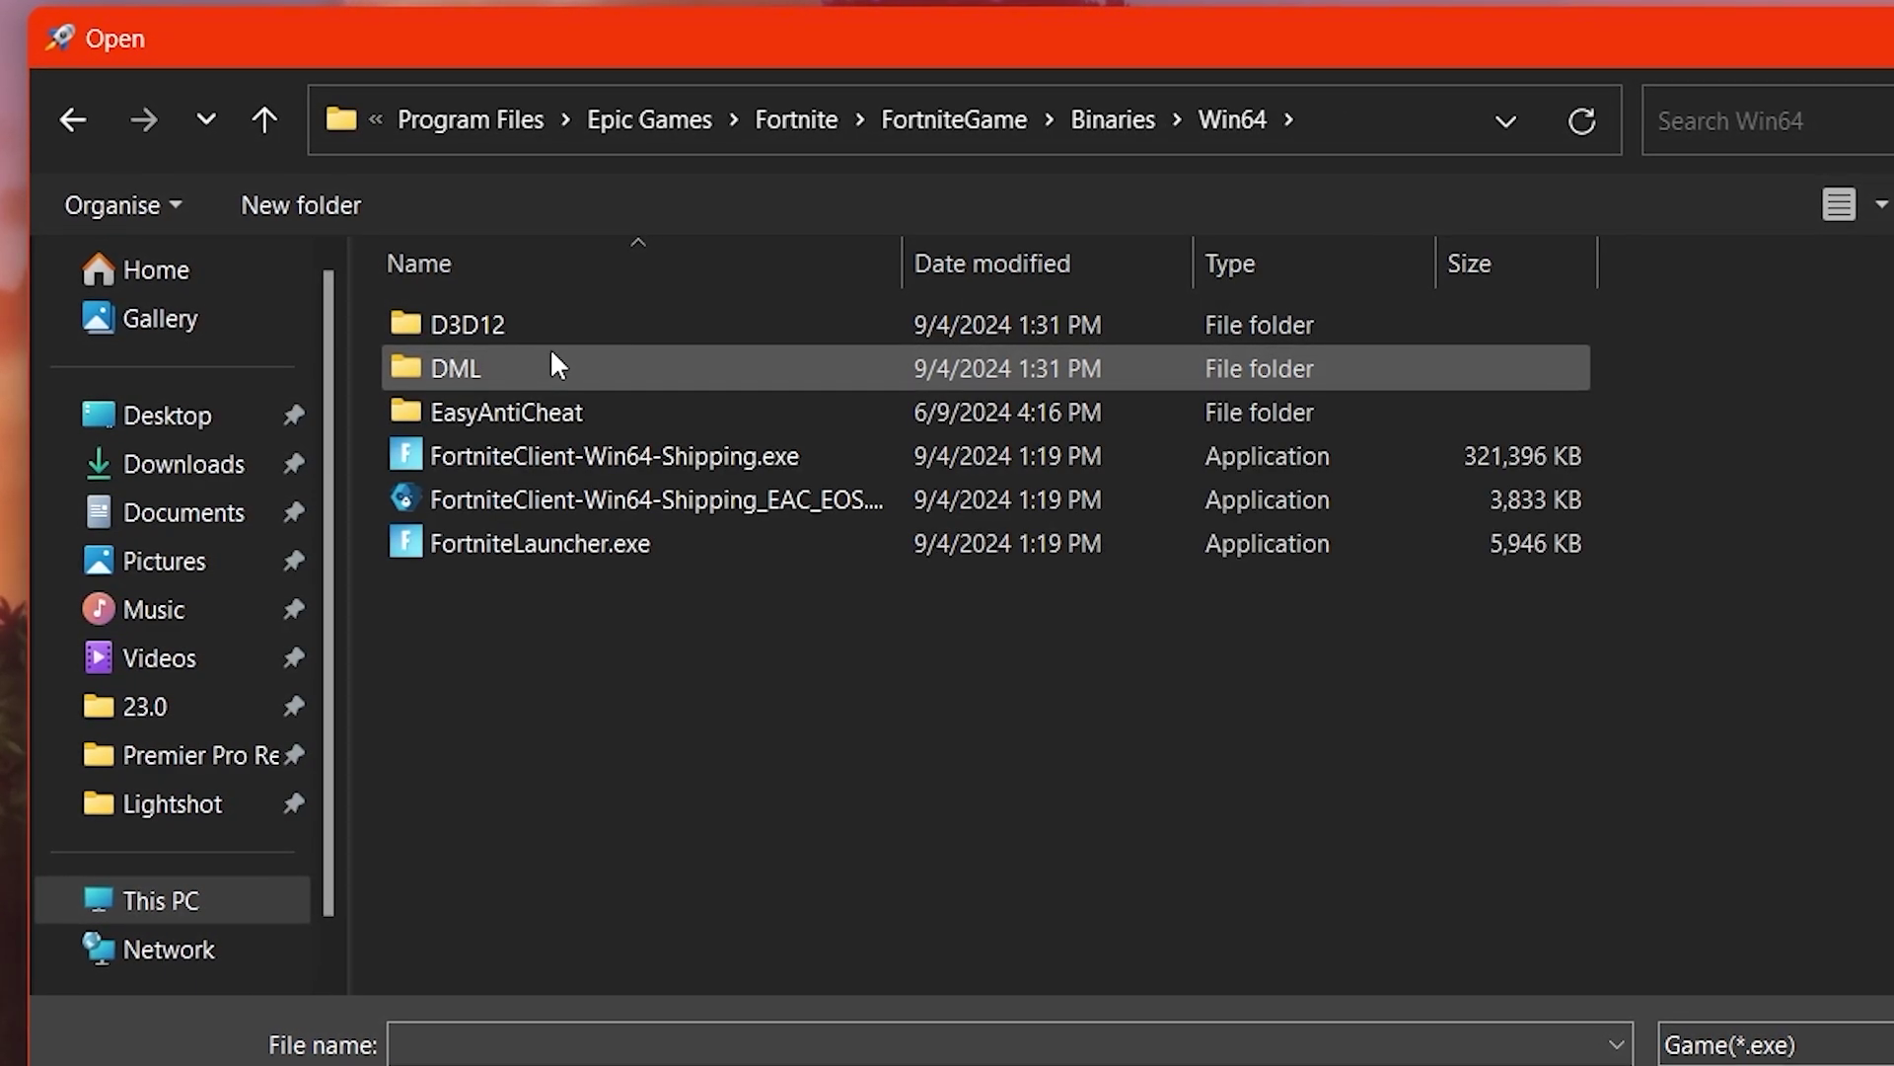
pyautogui.click(569, 452)
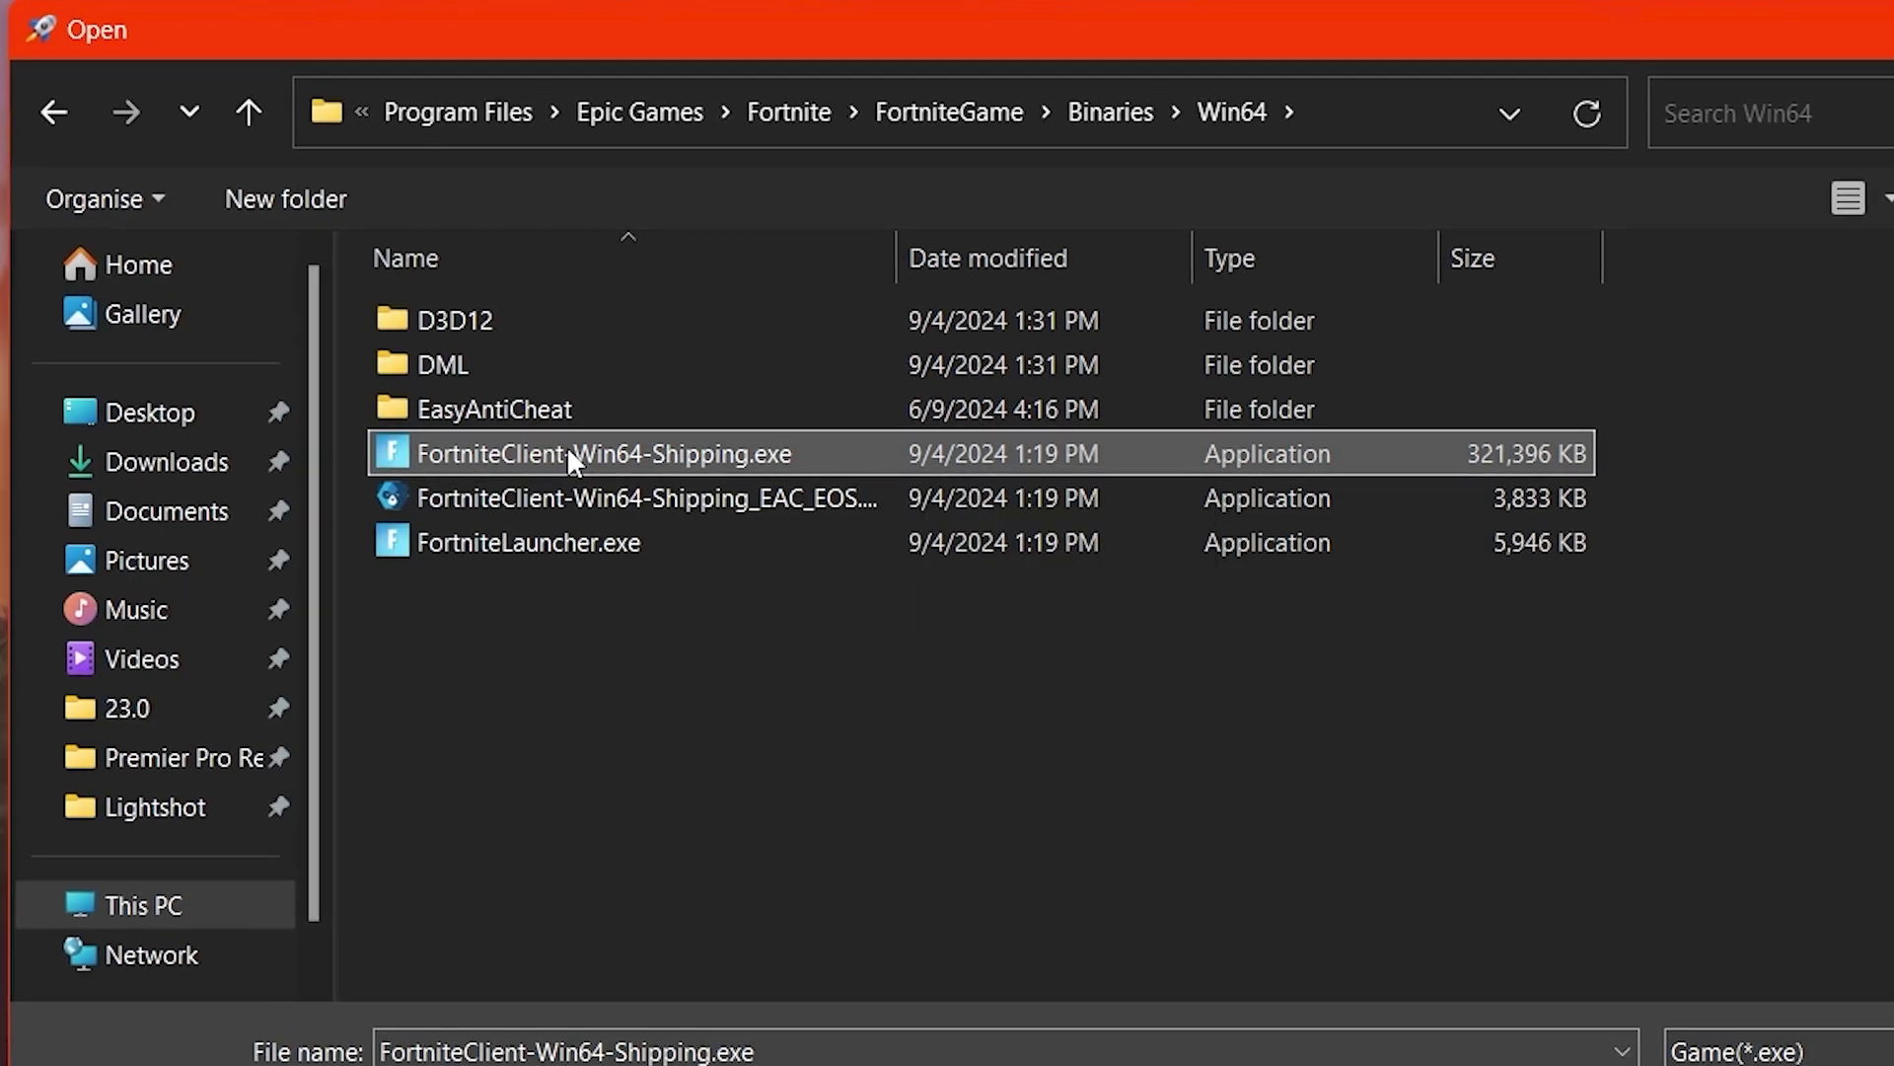
pyautogui.doubleClick(737, 459)
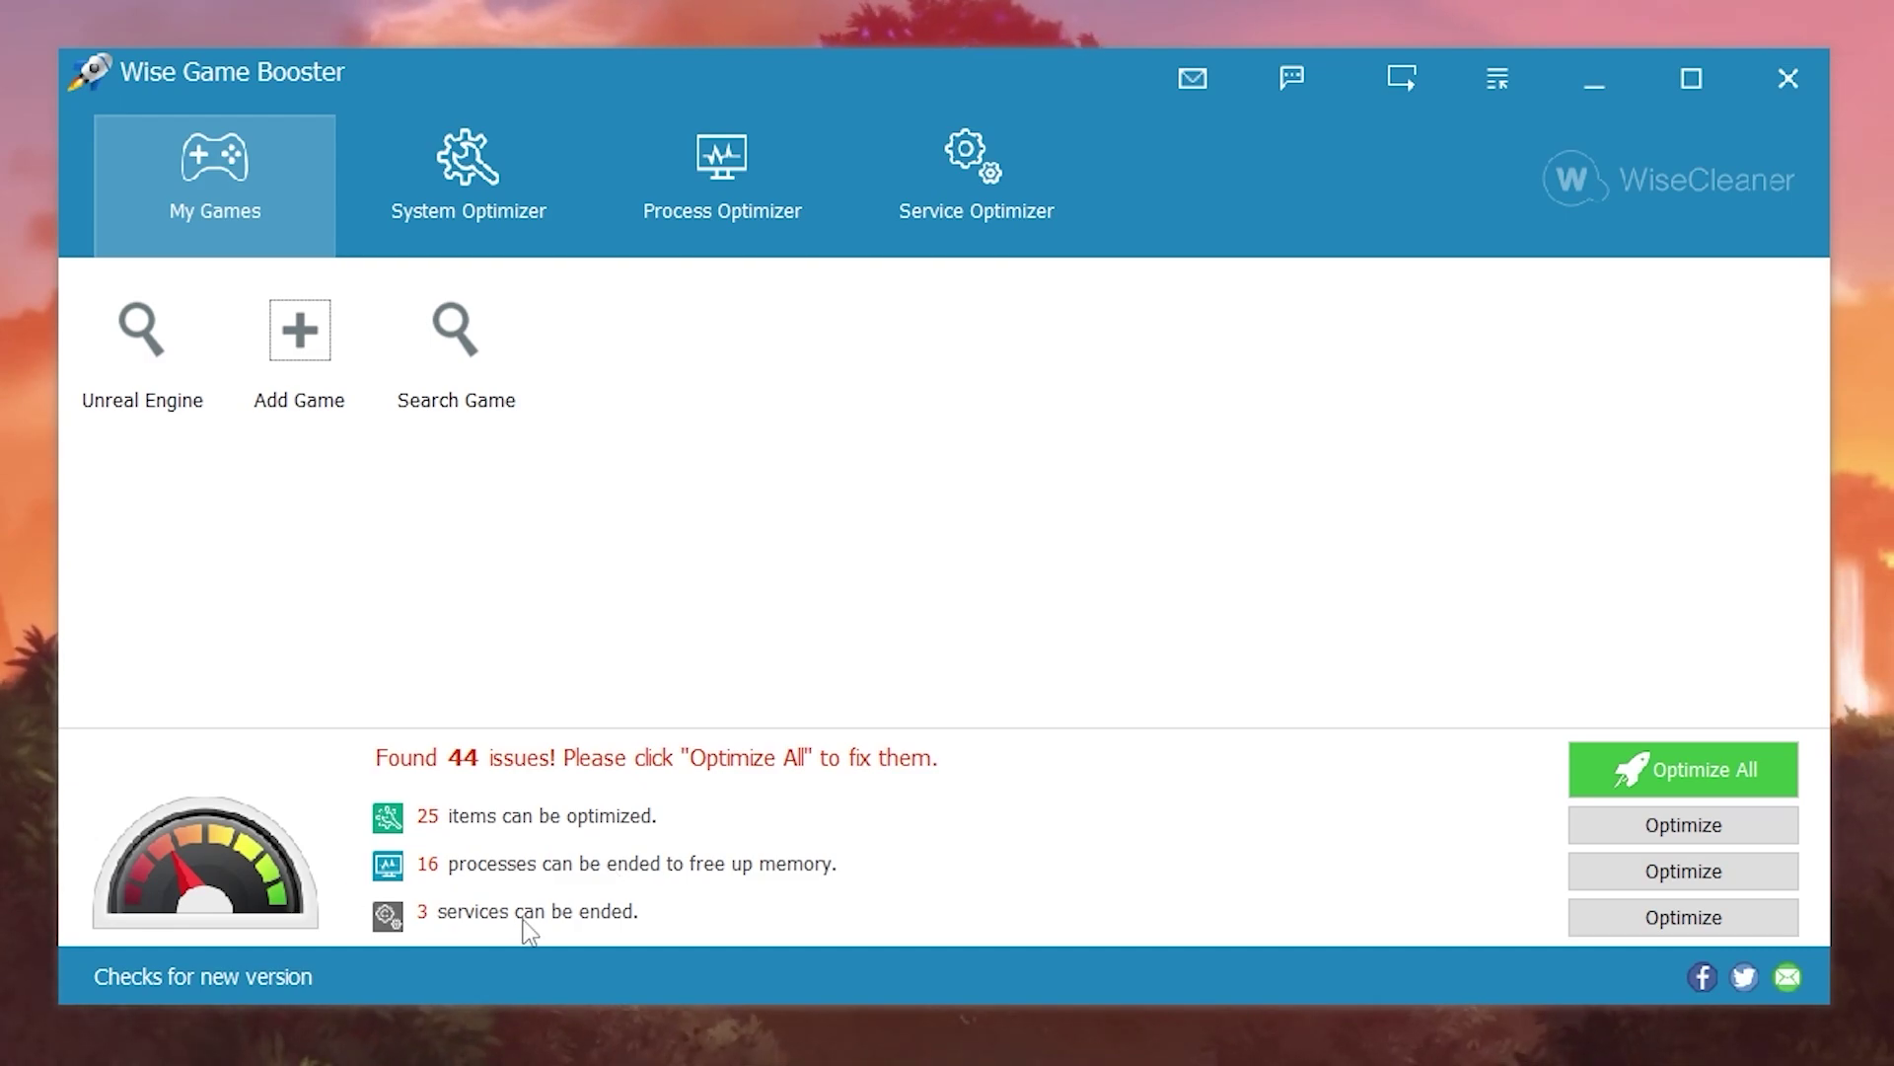
# - Optimize all detected issues, review the system, process and service optimization results, and minimize Wise Game Booster
pyautogui.click(1690, 768)
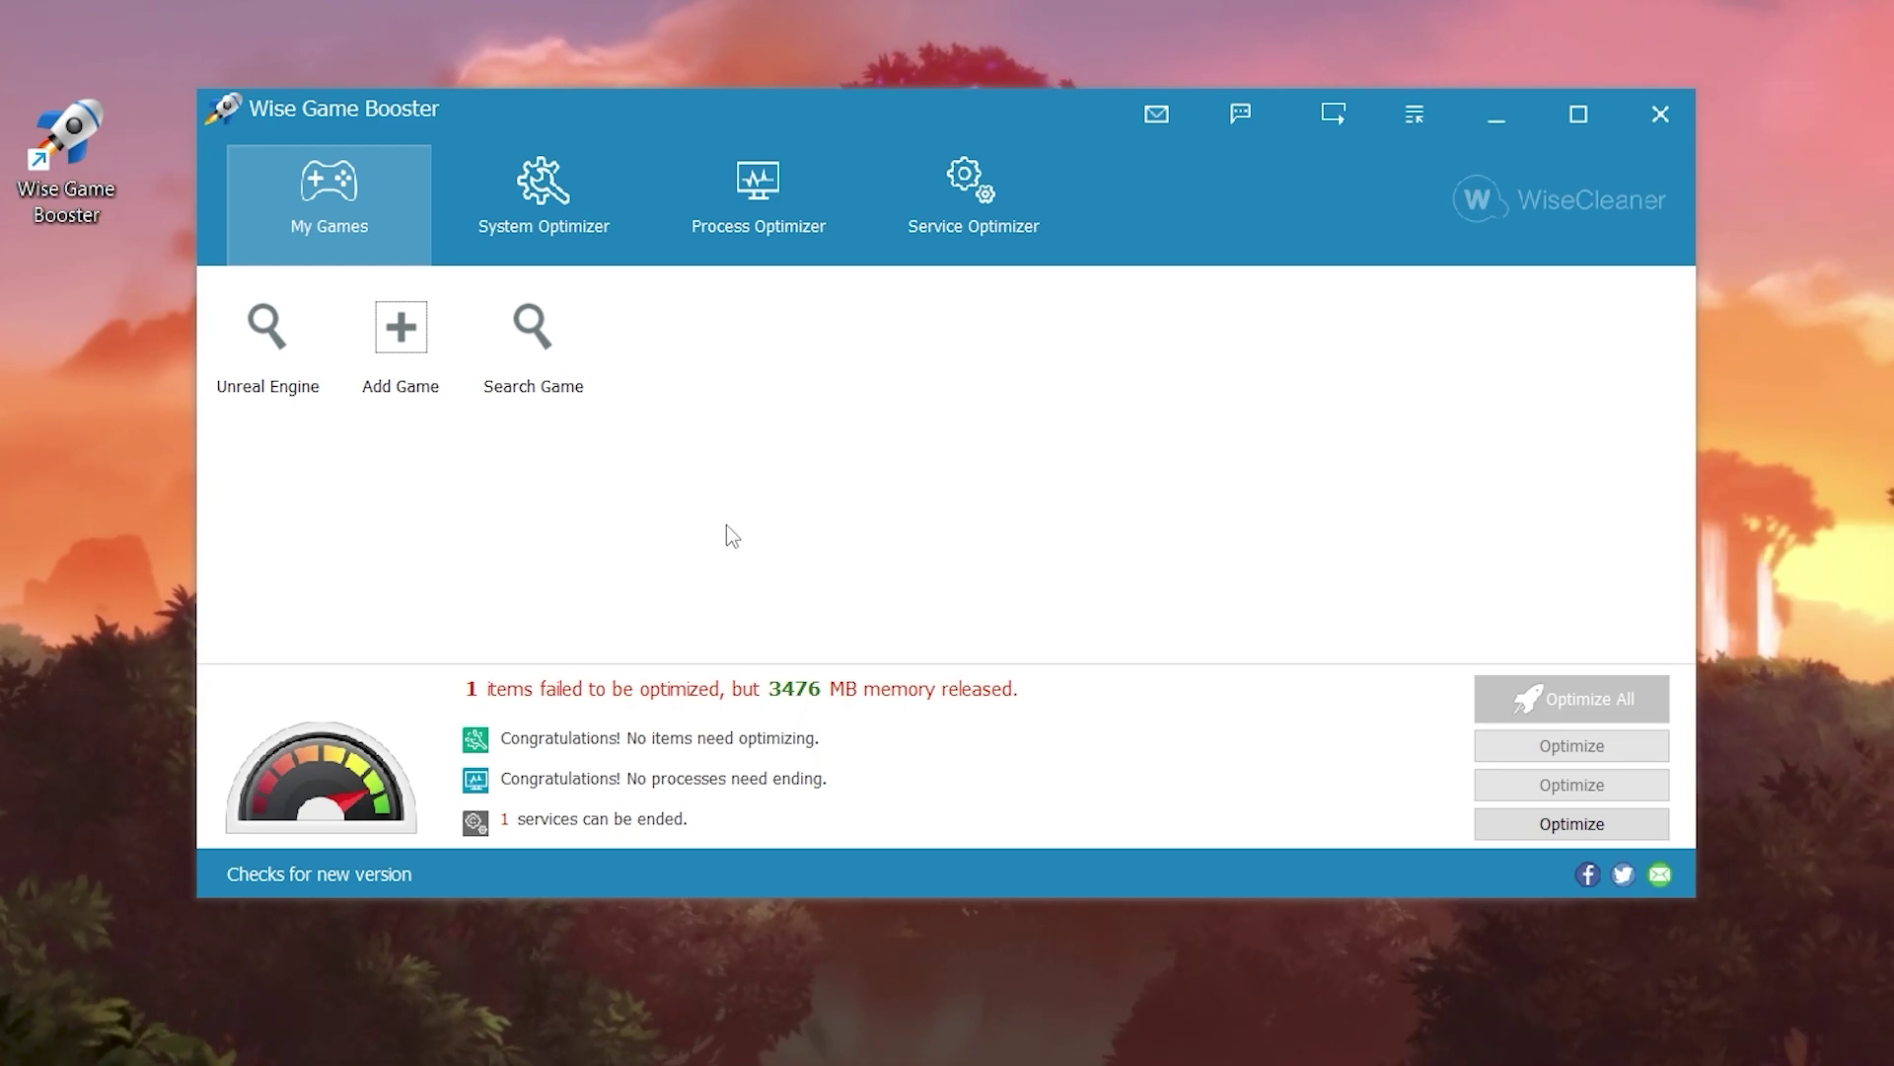
pyautogui.click(584, 193)
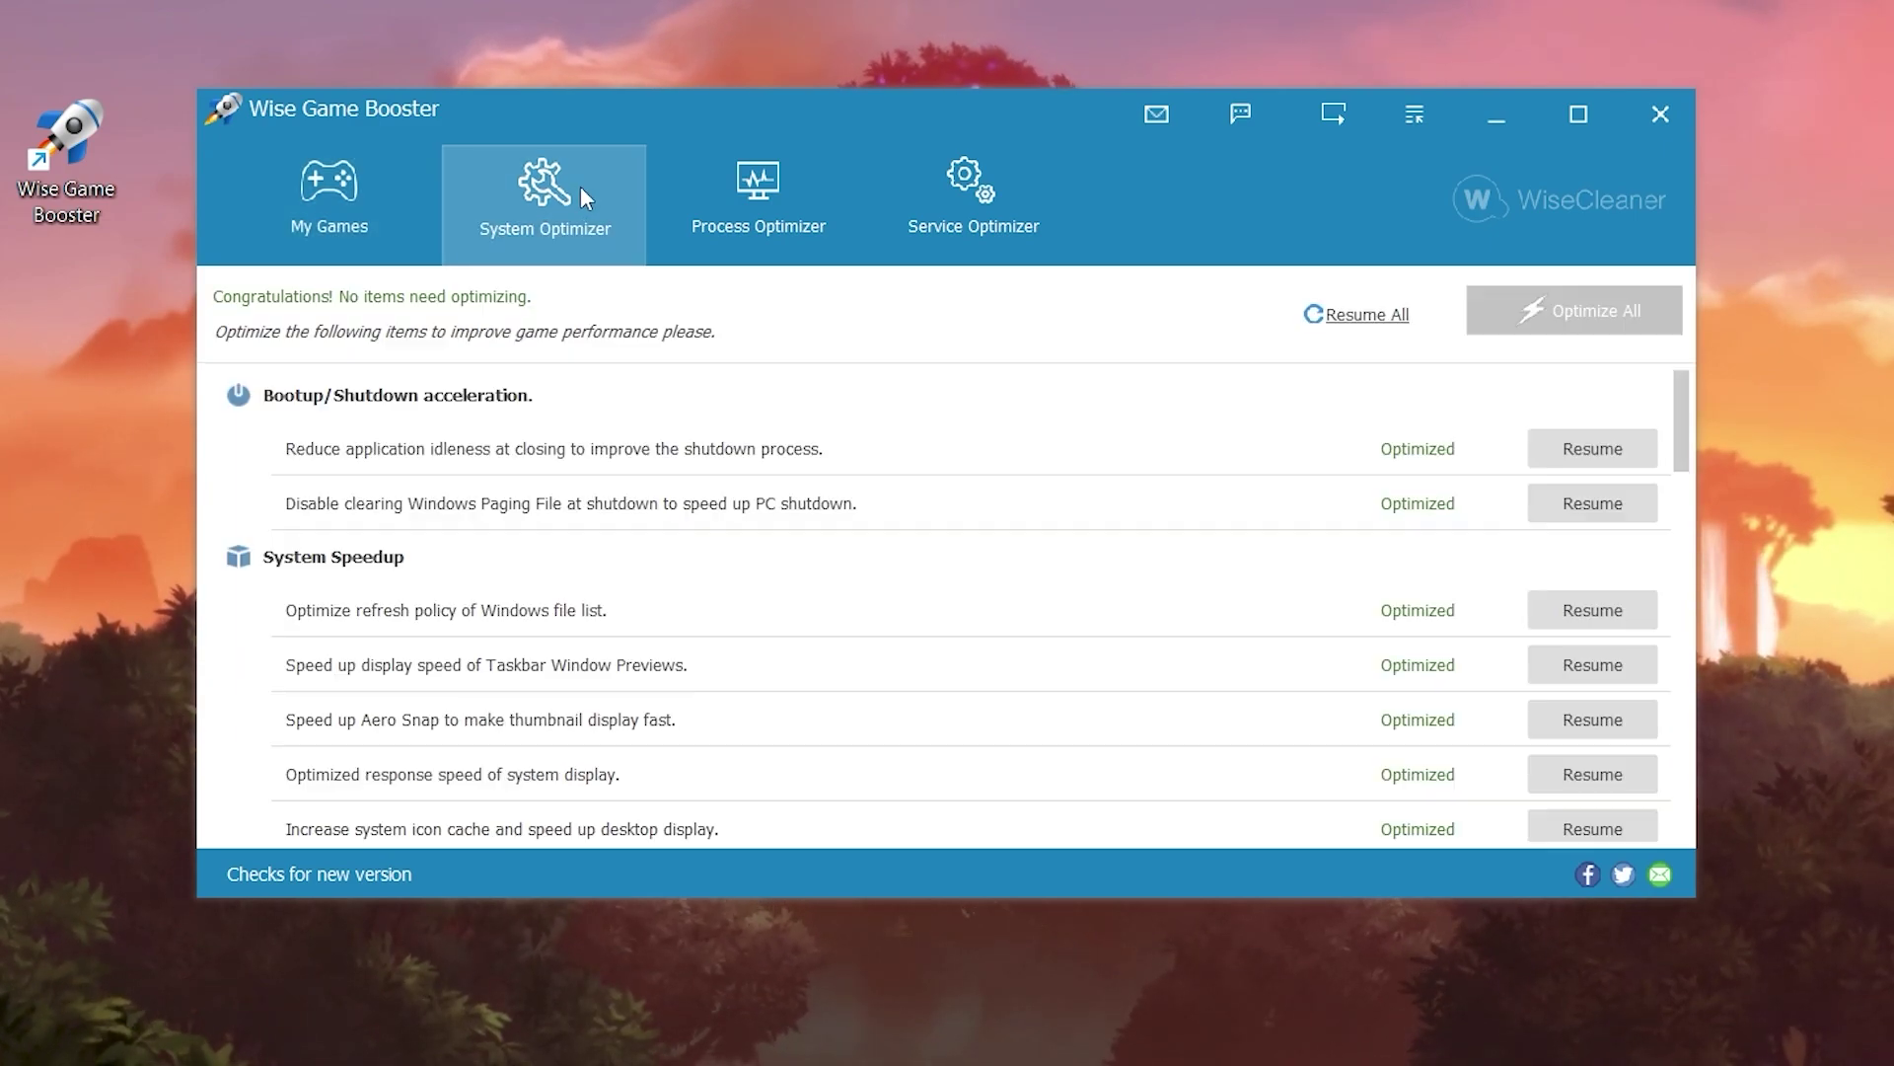
pyautogui.click(714, 193)
pyautogui.click(965, 223)
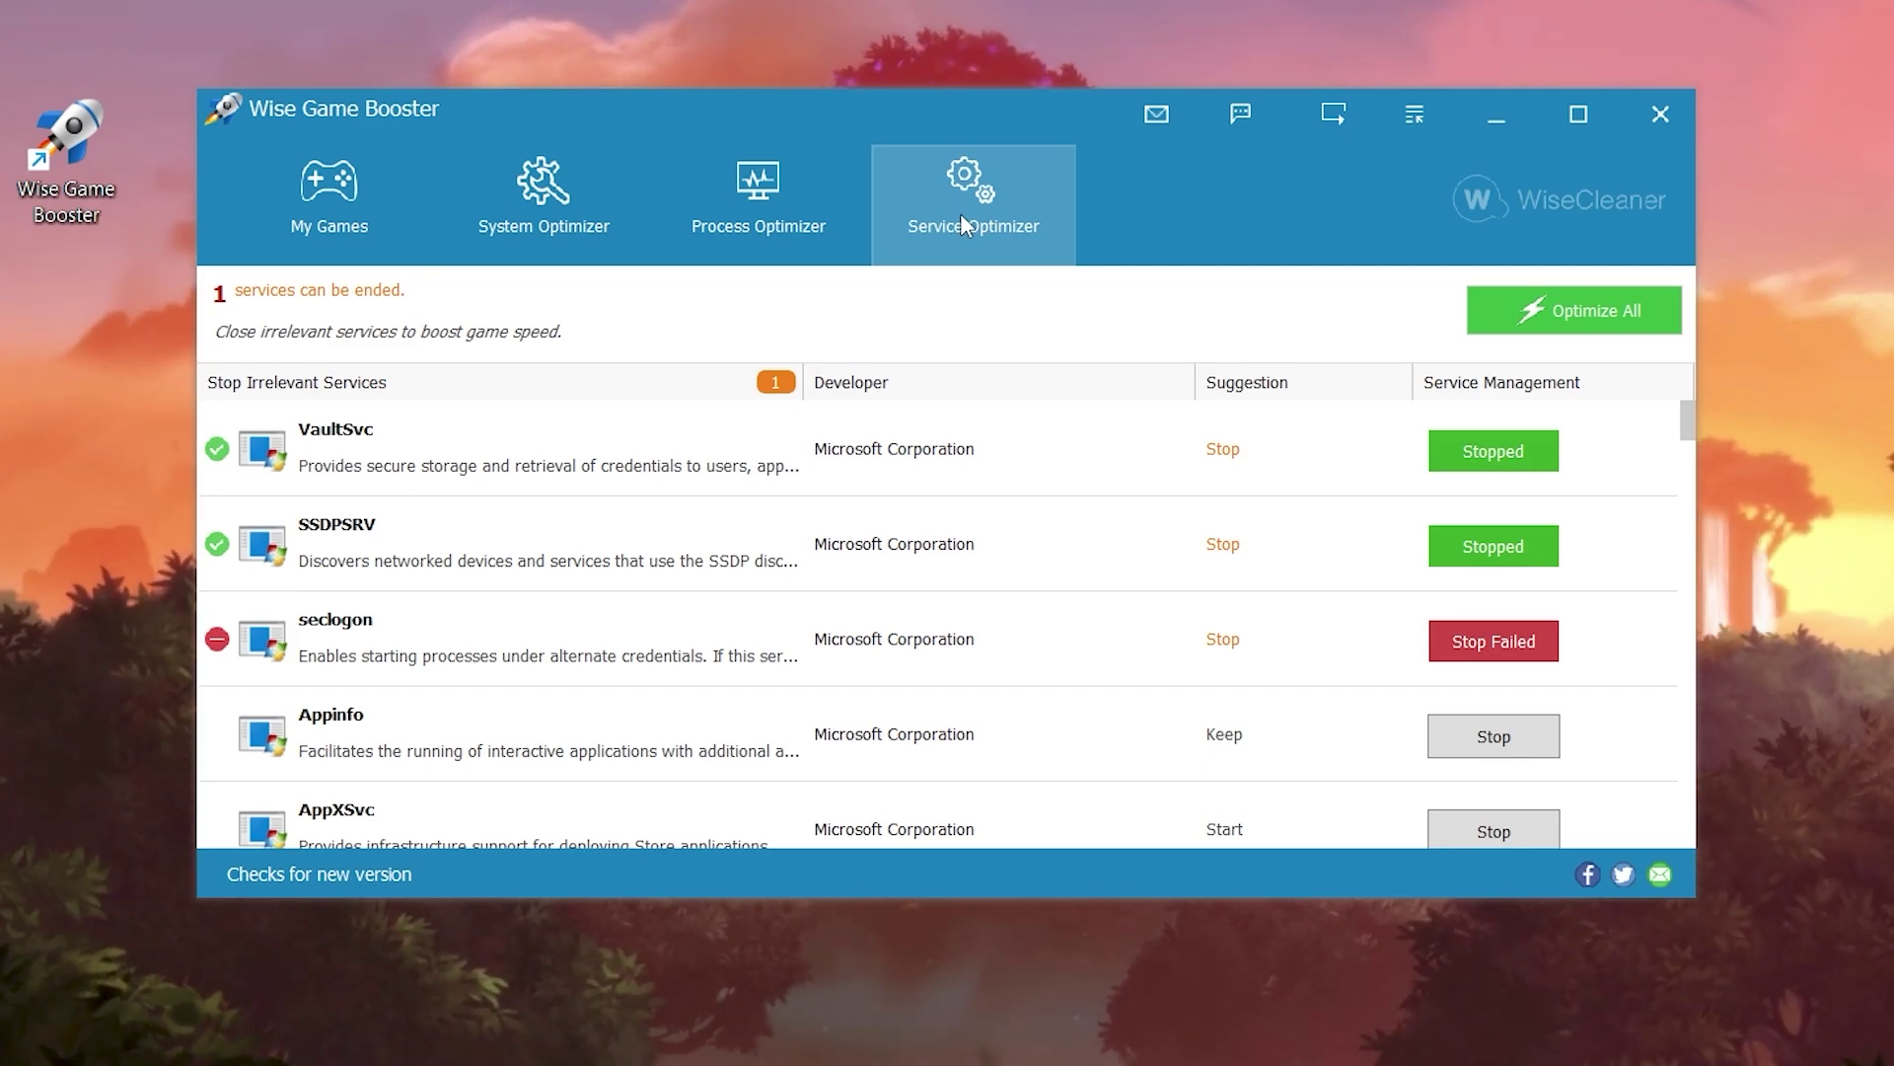
pyautogui.click(1497, 115)
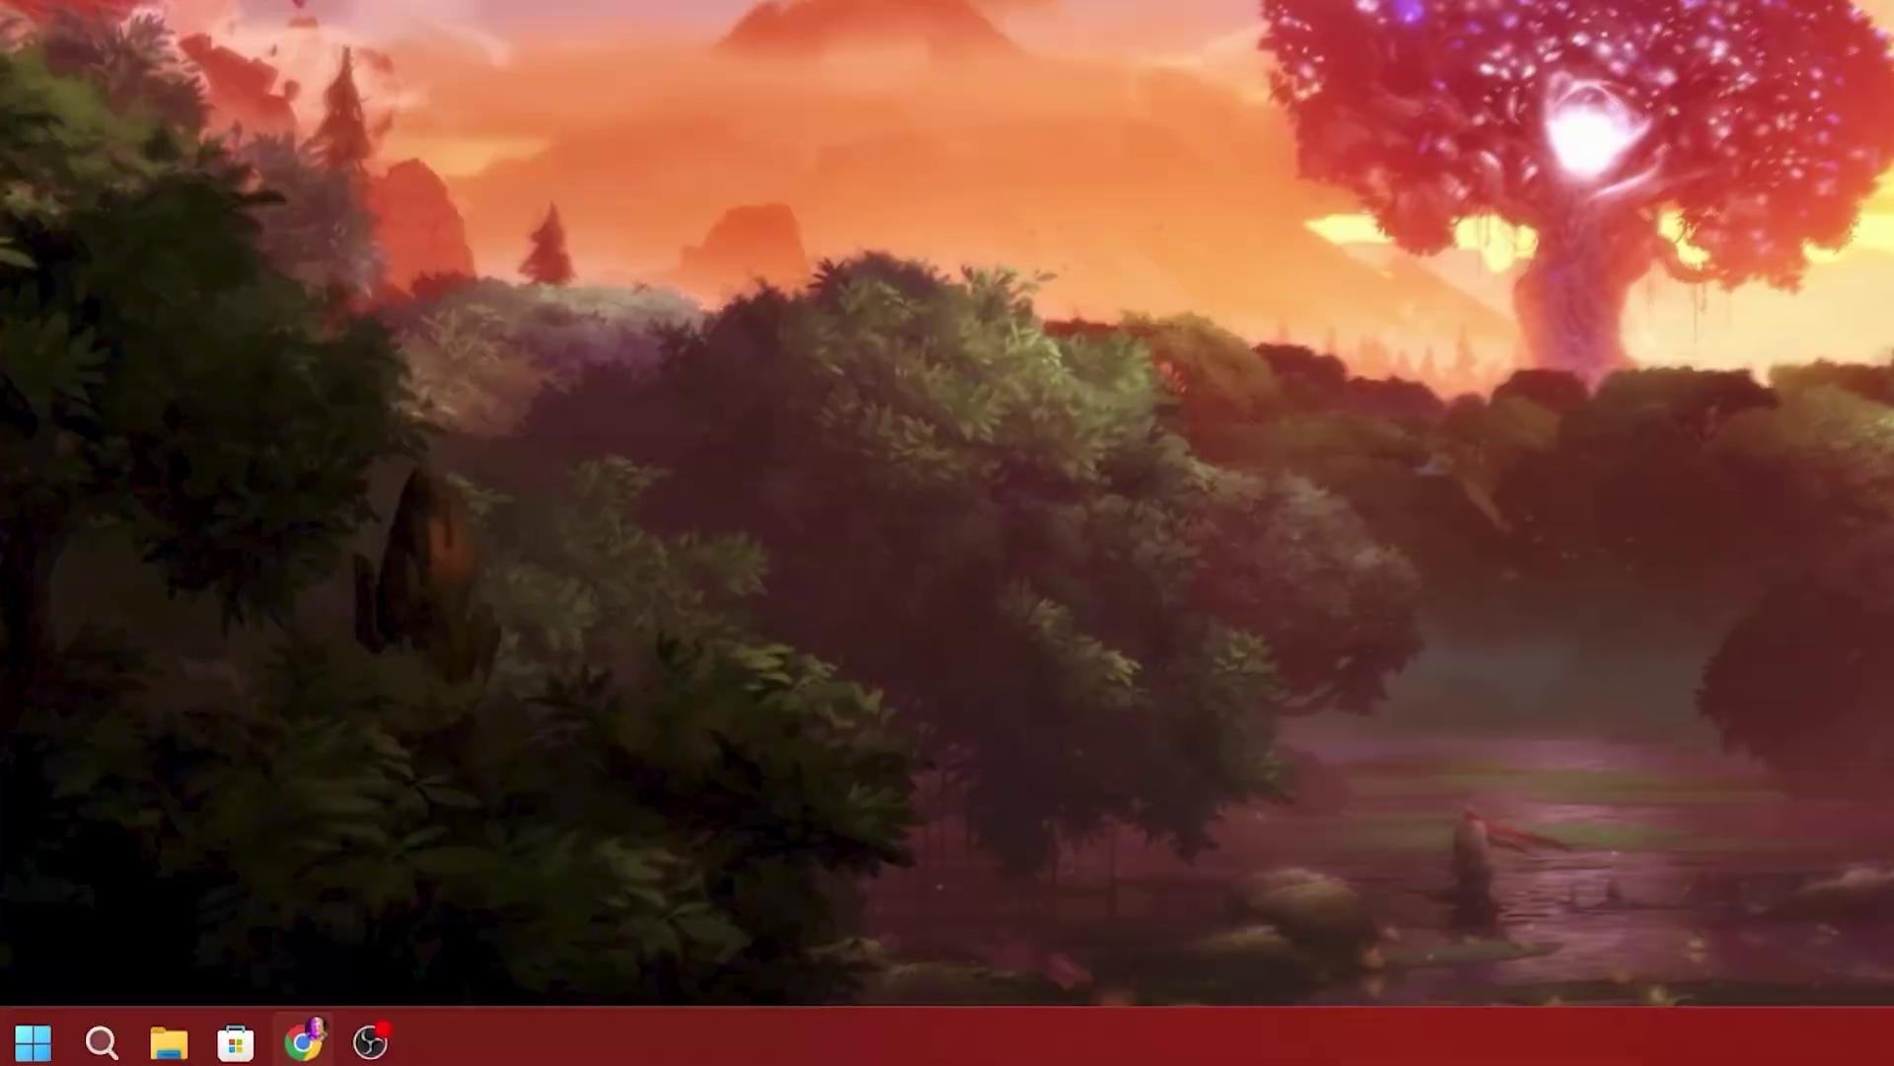
# - Find Registry Editor through Windows search and run it as administrator
pyautogui.click(103, 1050)
pyautogui.write('re')
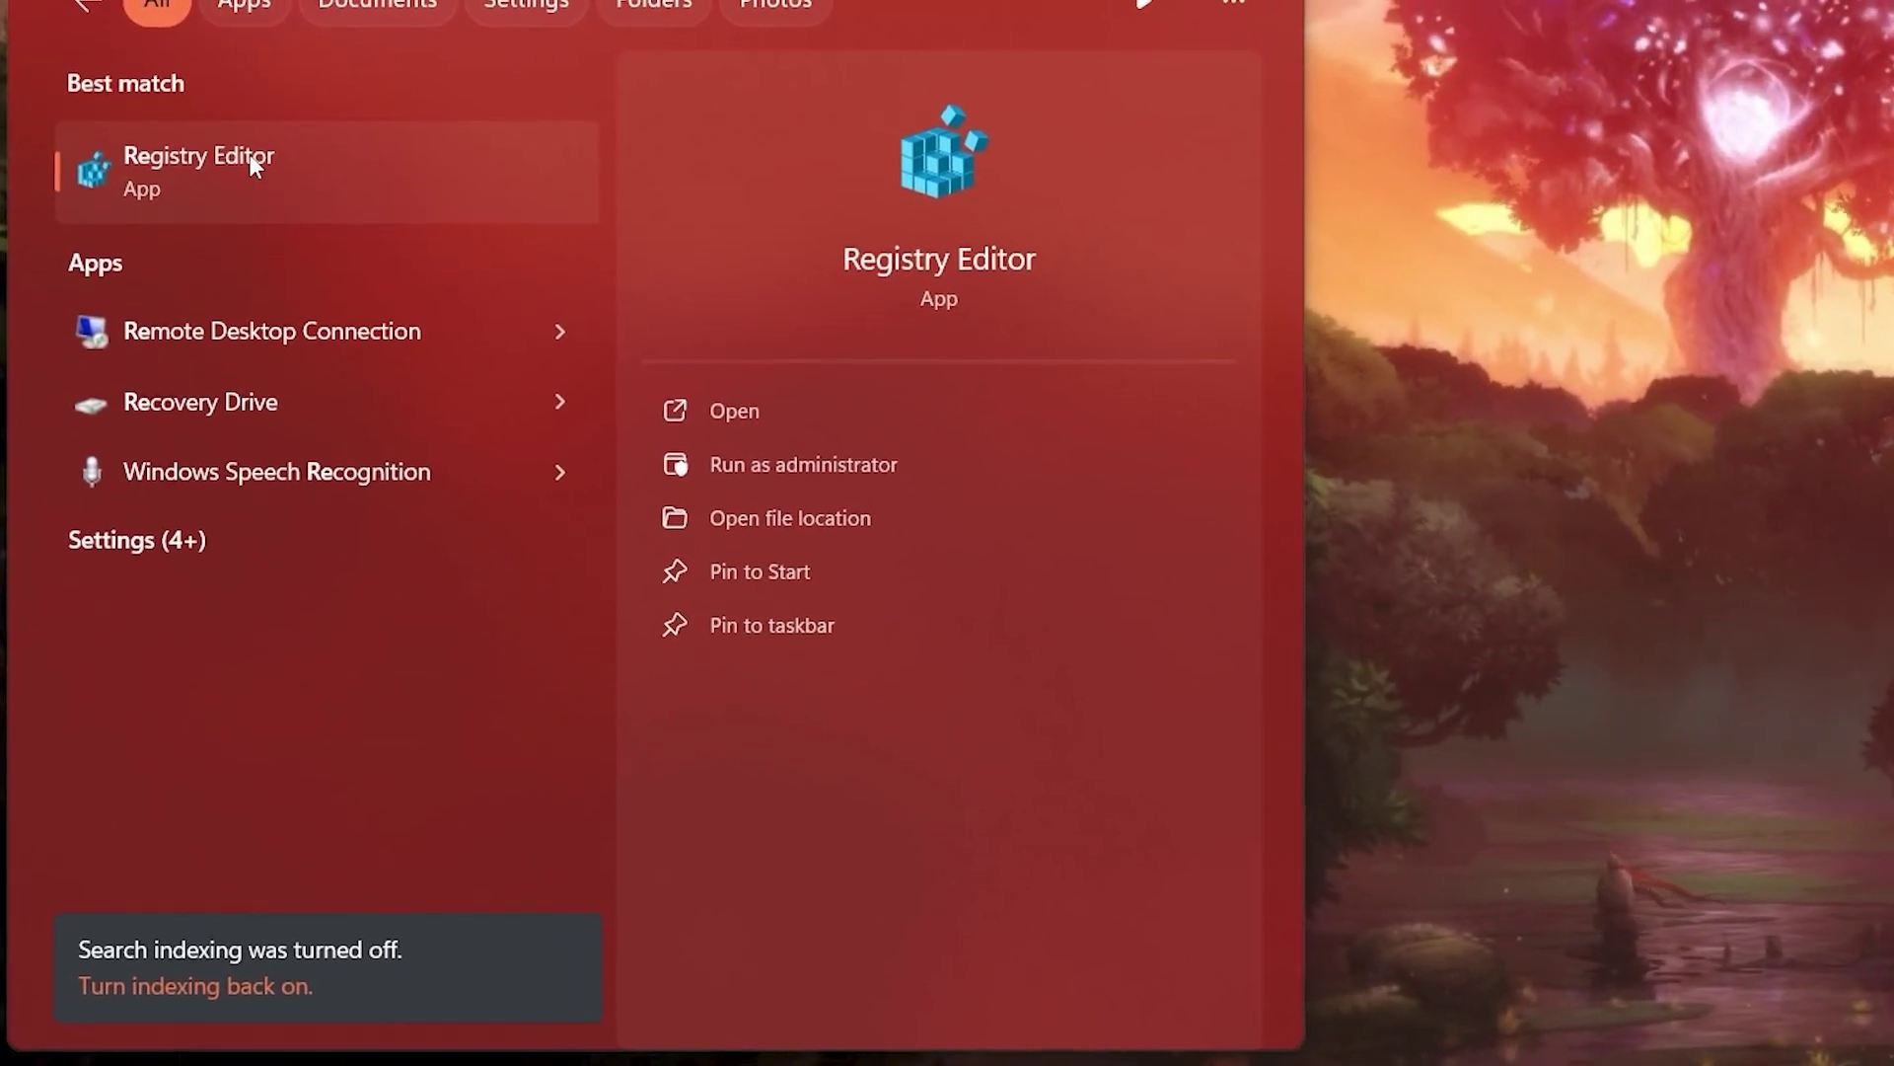
pyautogui.rightClick(203, 163)
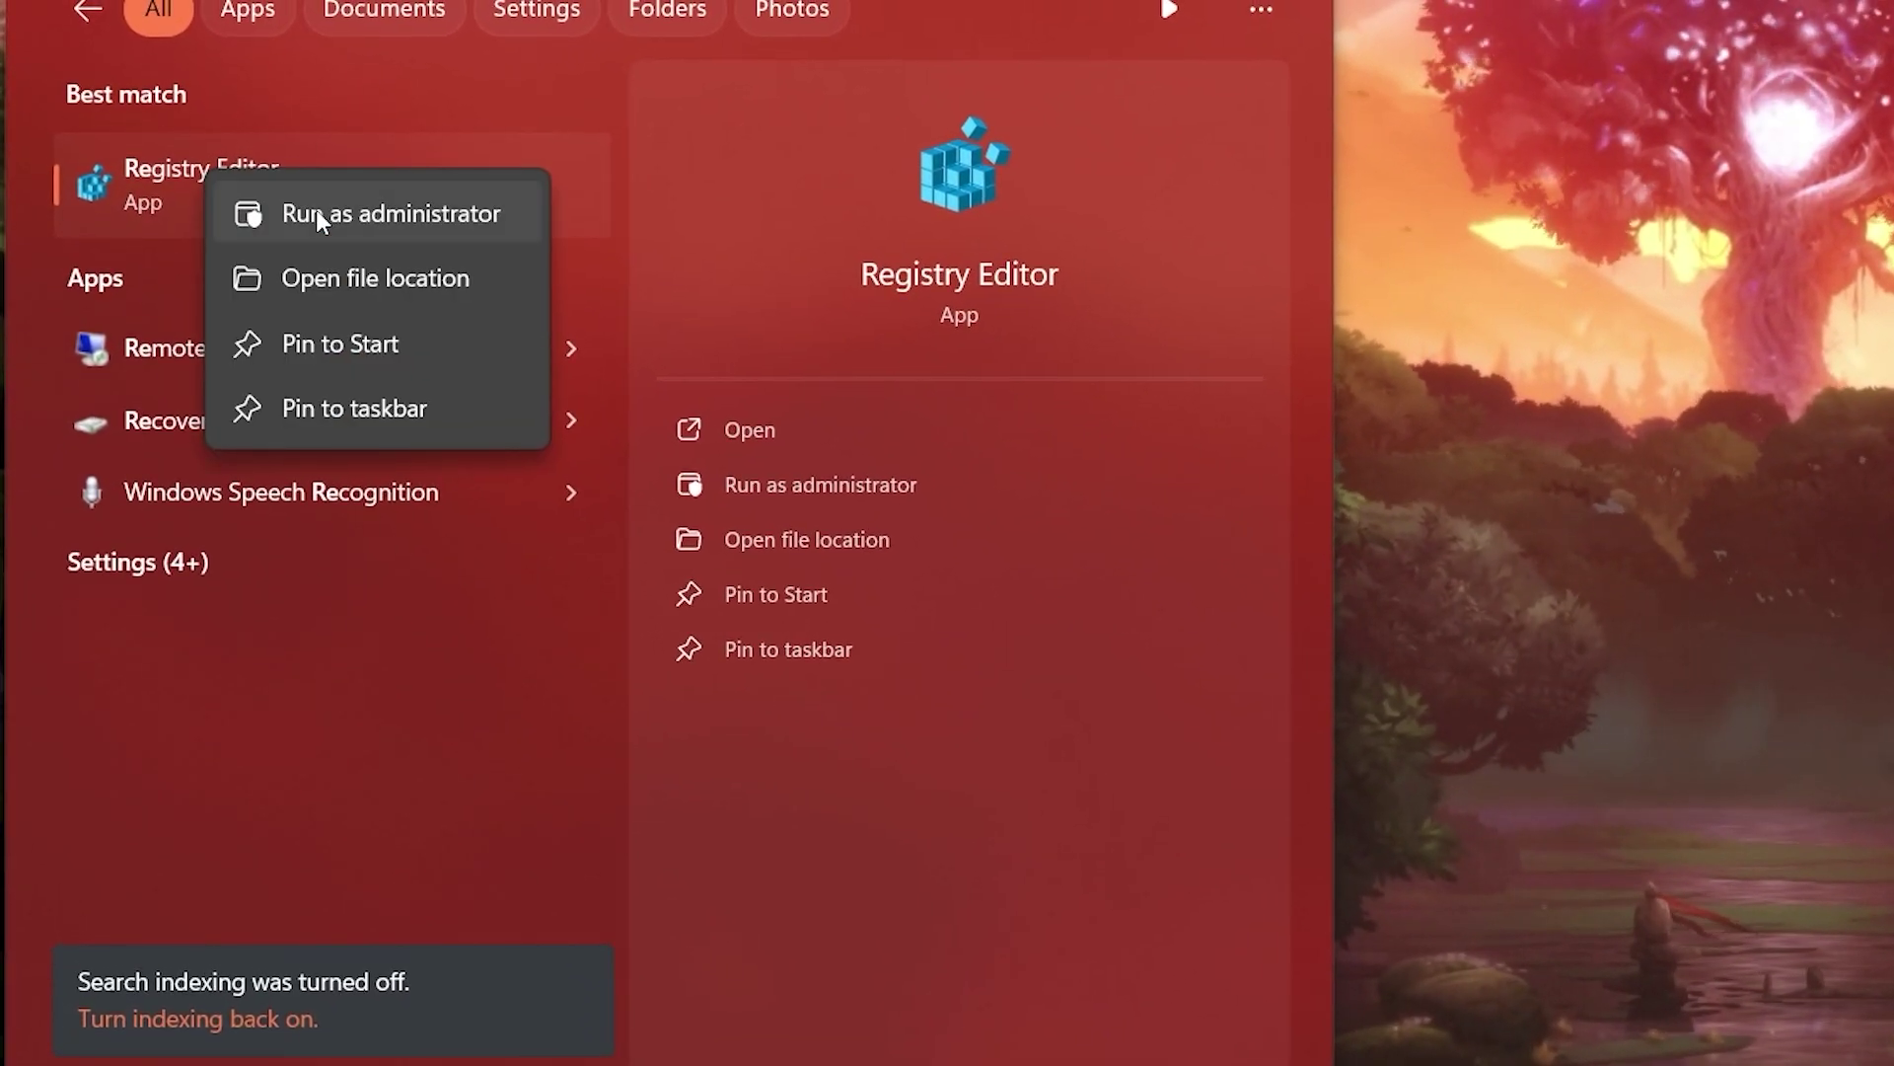
pyautogui.click(316, 209)
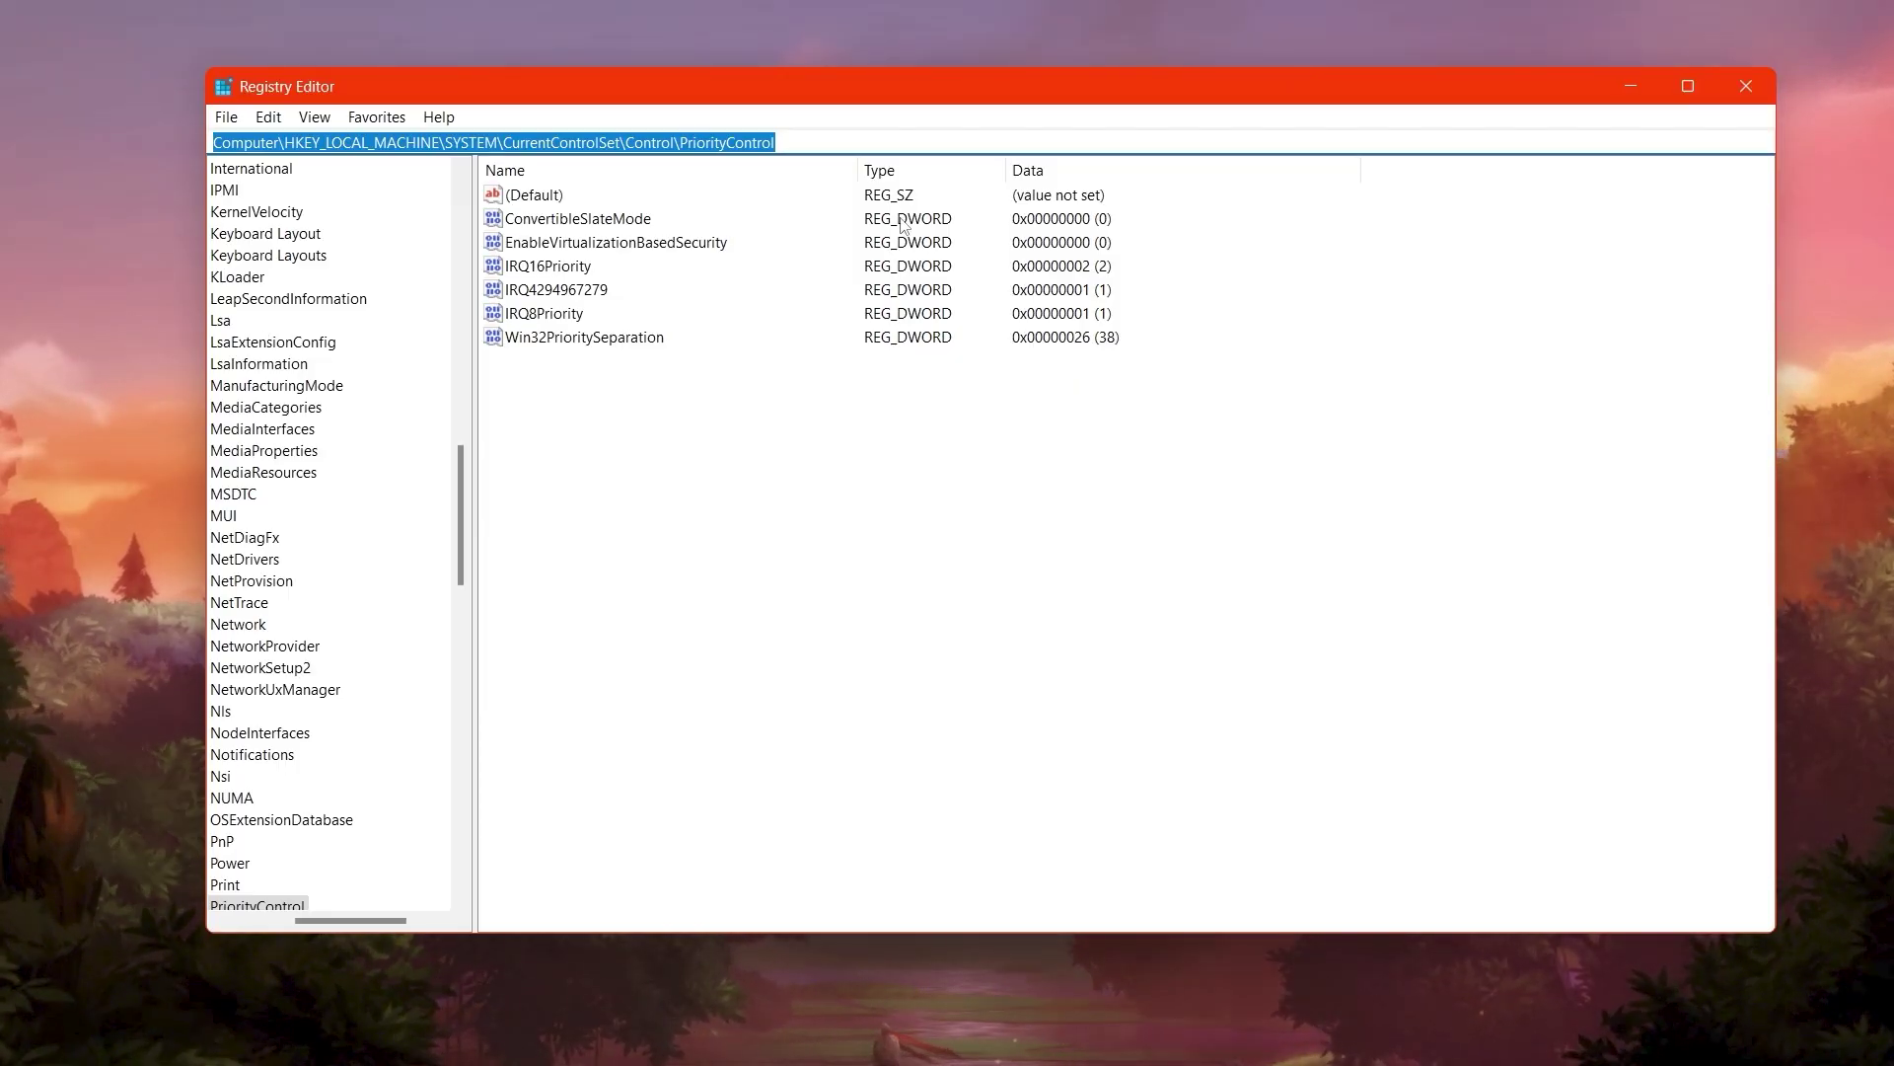
# - Go to HKEY_LOCAL_MACHINE\SYSTEM\CurrentControlSet\Control\FileSystem and set the NtfsMemoryUsage value data to 2 in hexadecimal
pyautogui.write('HKEY_LOCAL_MACHINE\\SYSTEM\\CurrentControlSet\\Control\\FileSystem')
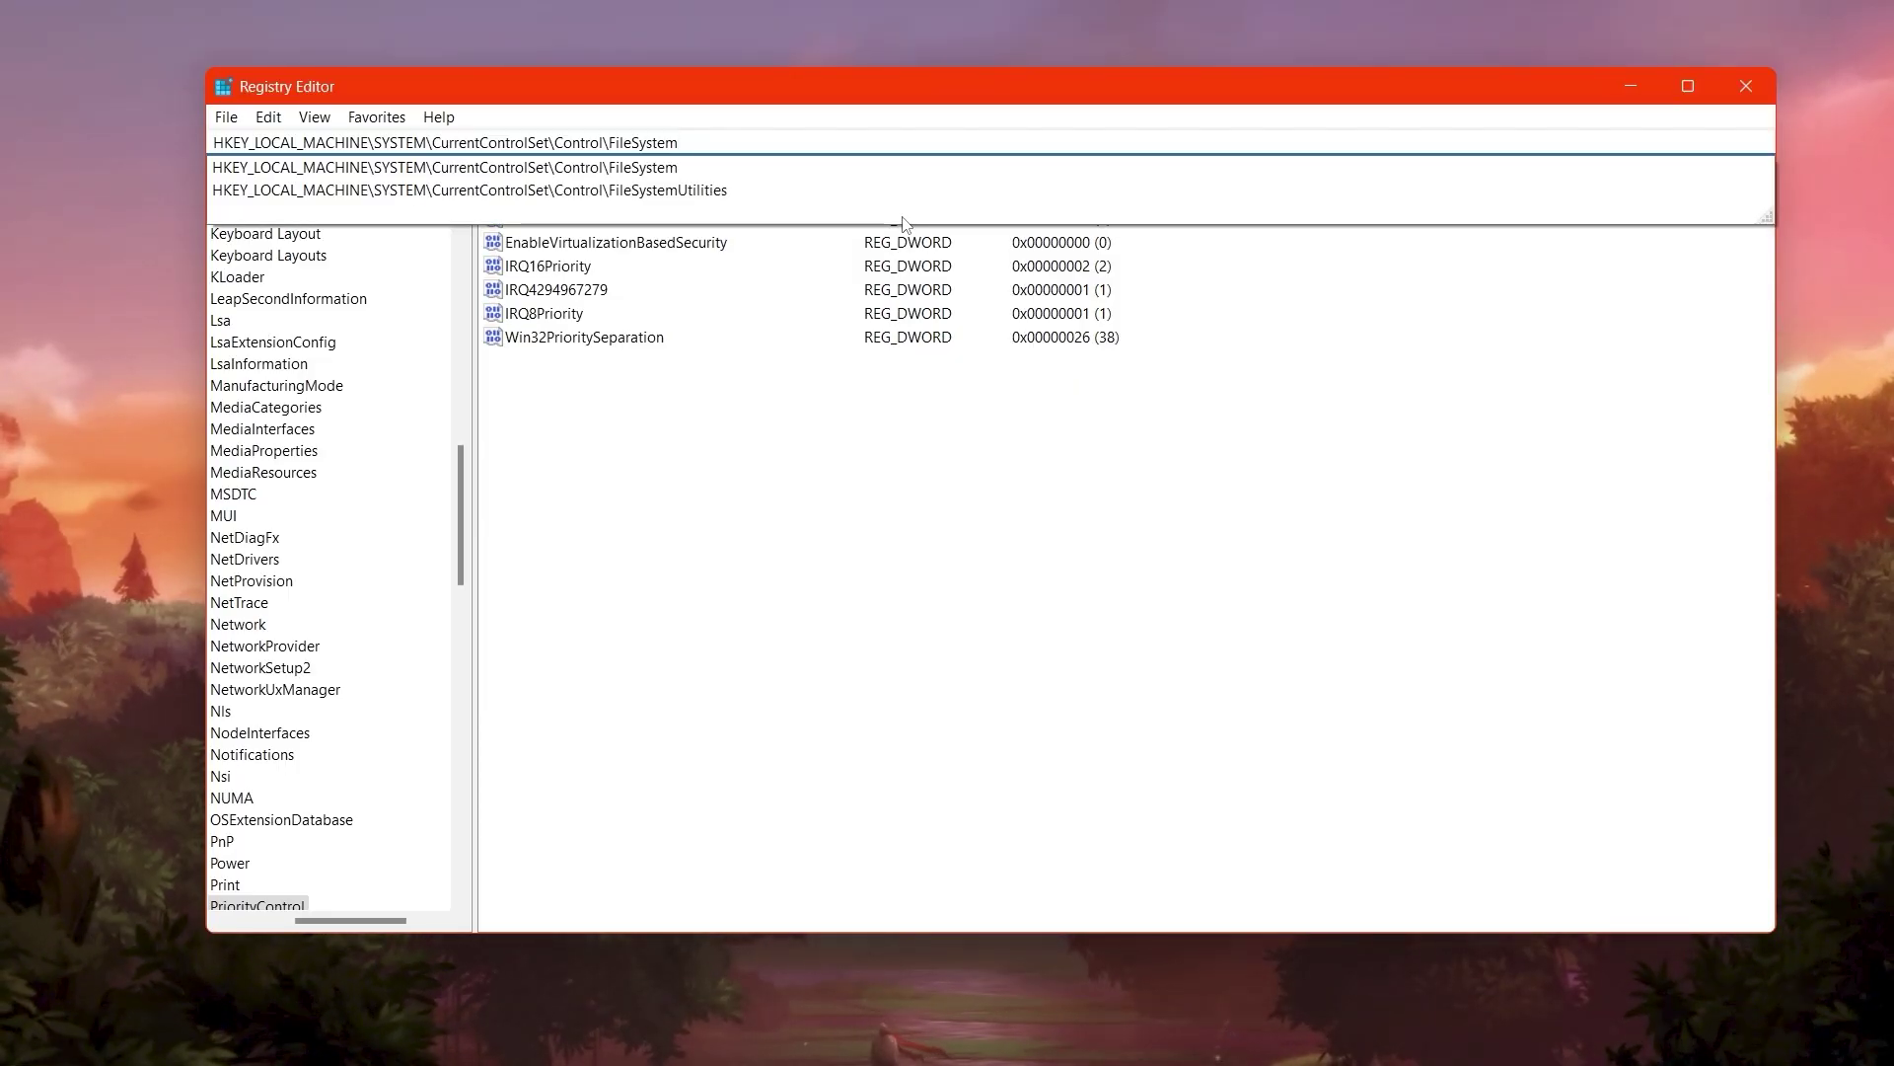
pyautogui.press('Return')
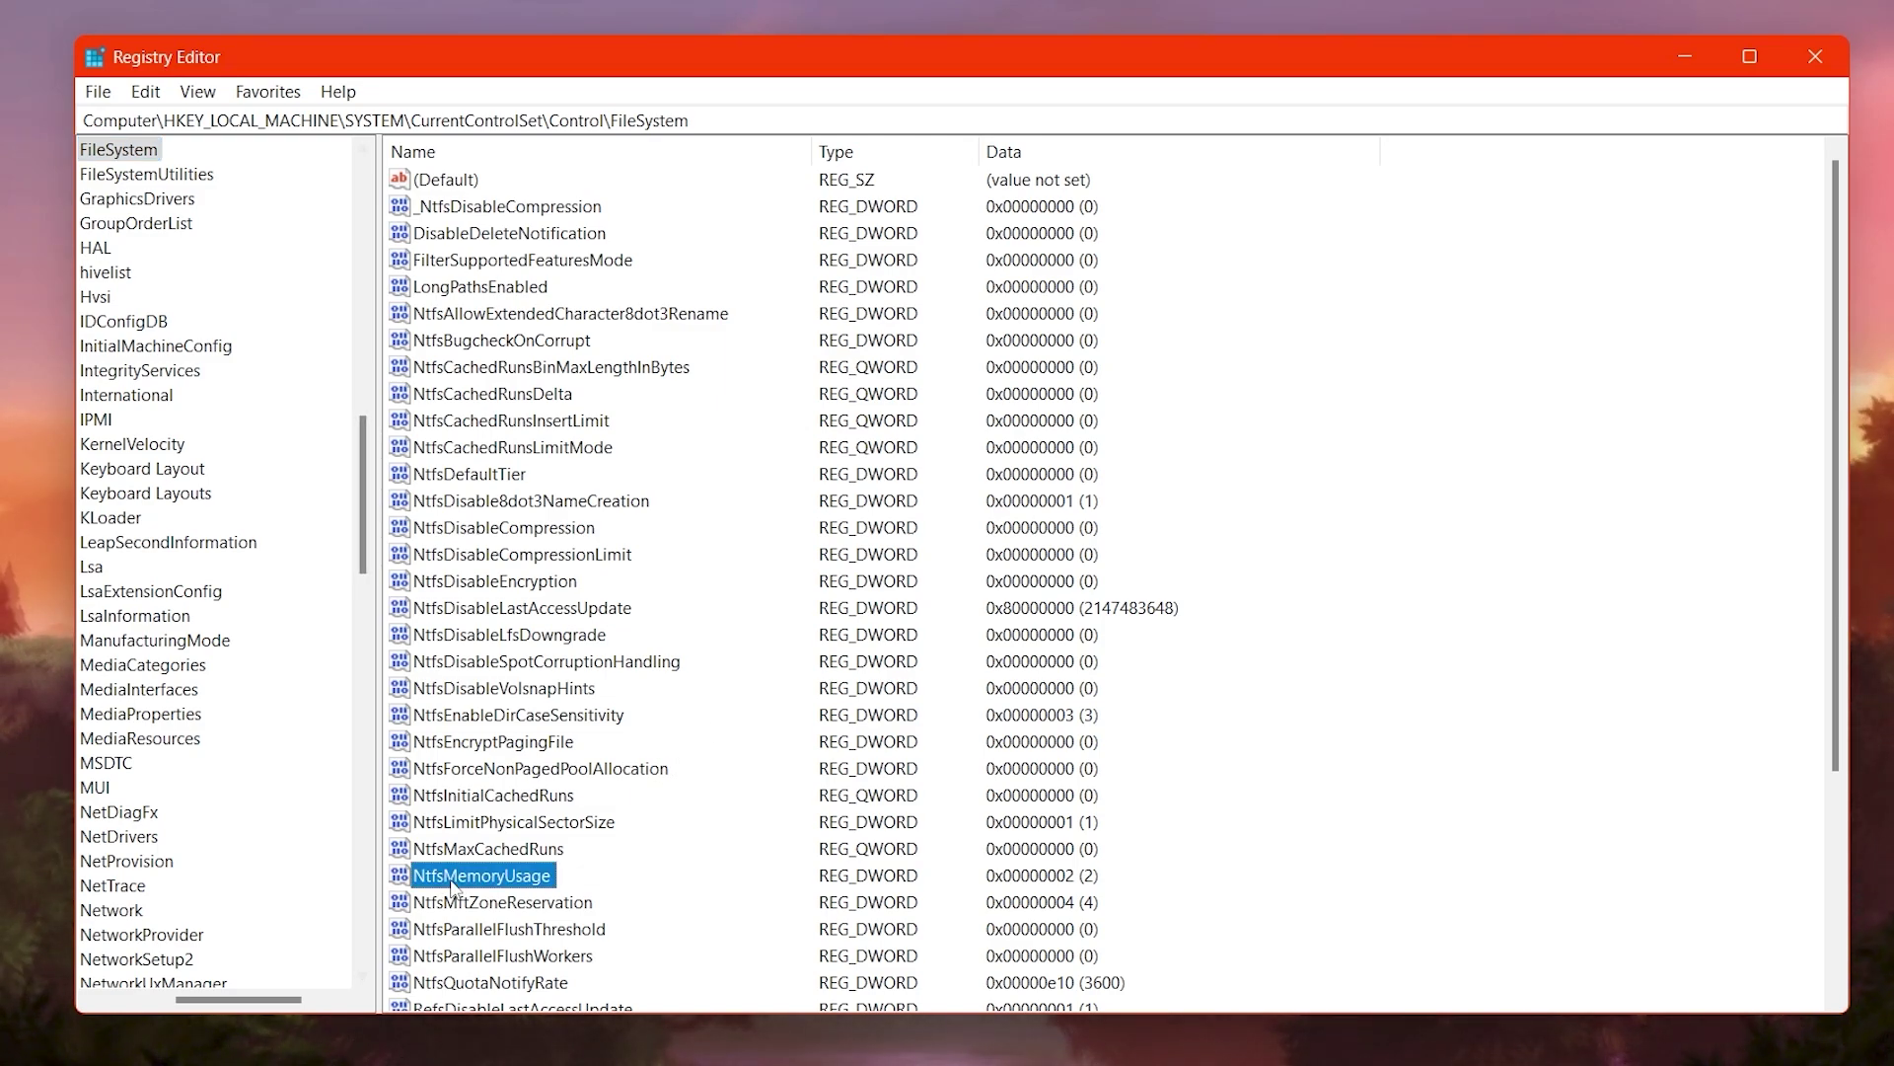
pyautogui.rightClick(481, 883)
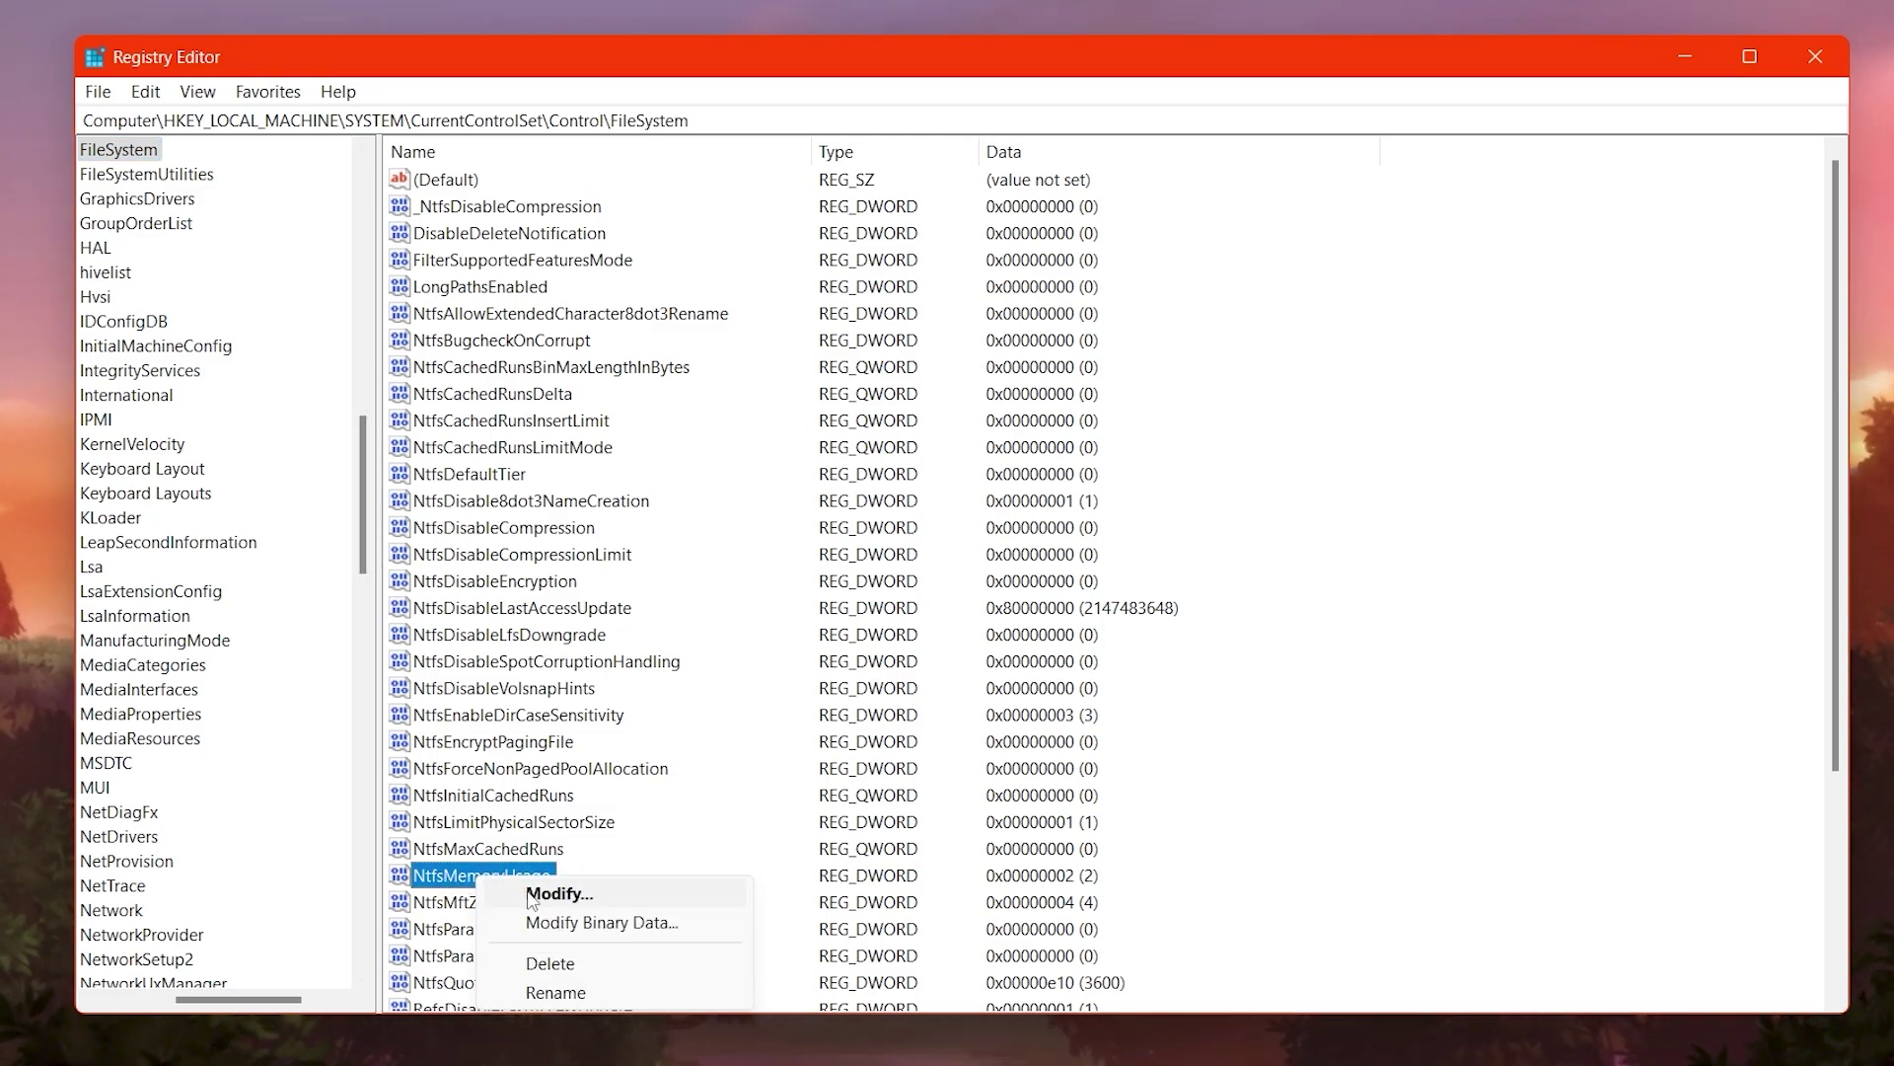
pyautogui.click(559, 894)
pyautogui.moveTo(431, 187); pyautogui.dragTo(833, 400)
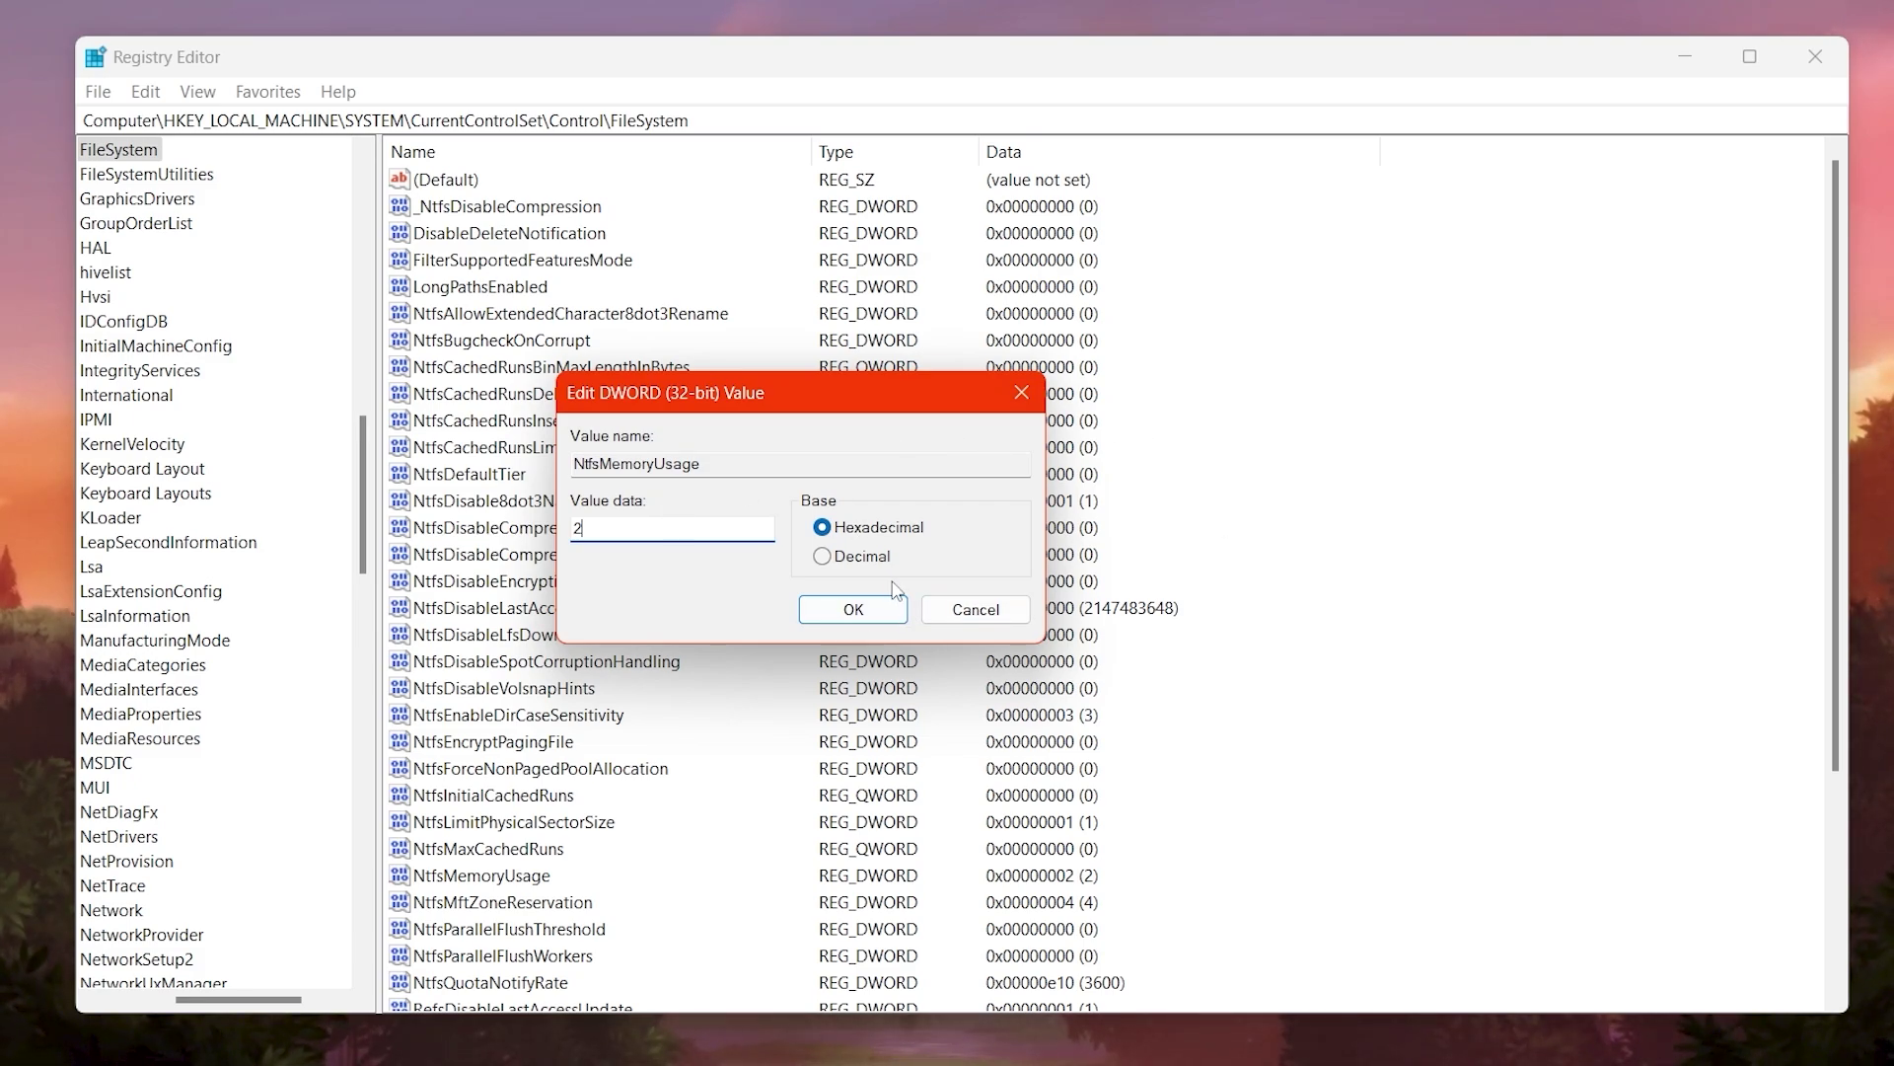
pyautogui.click(868, 619)
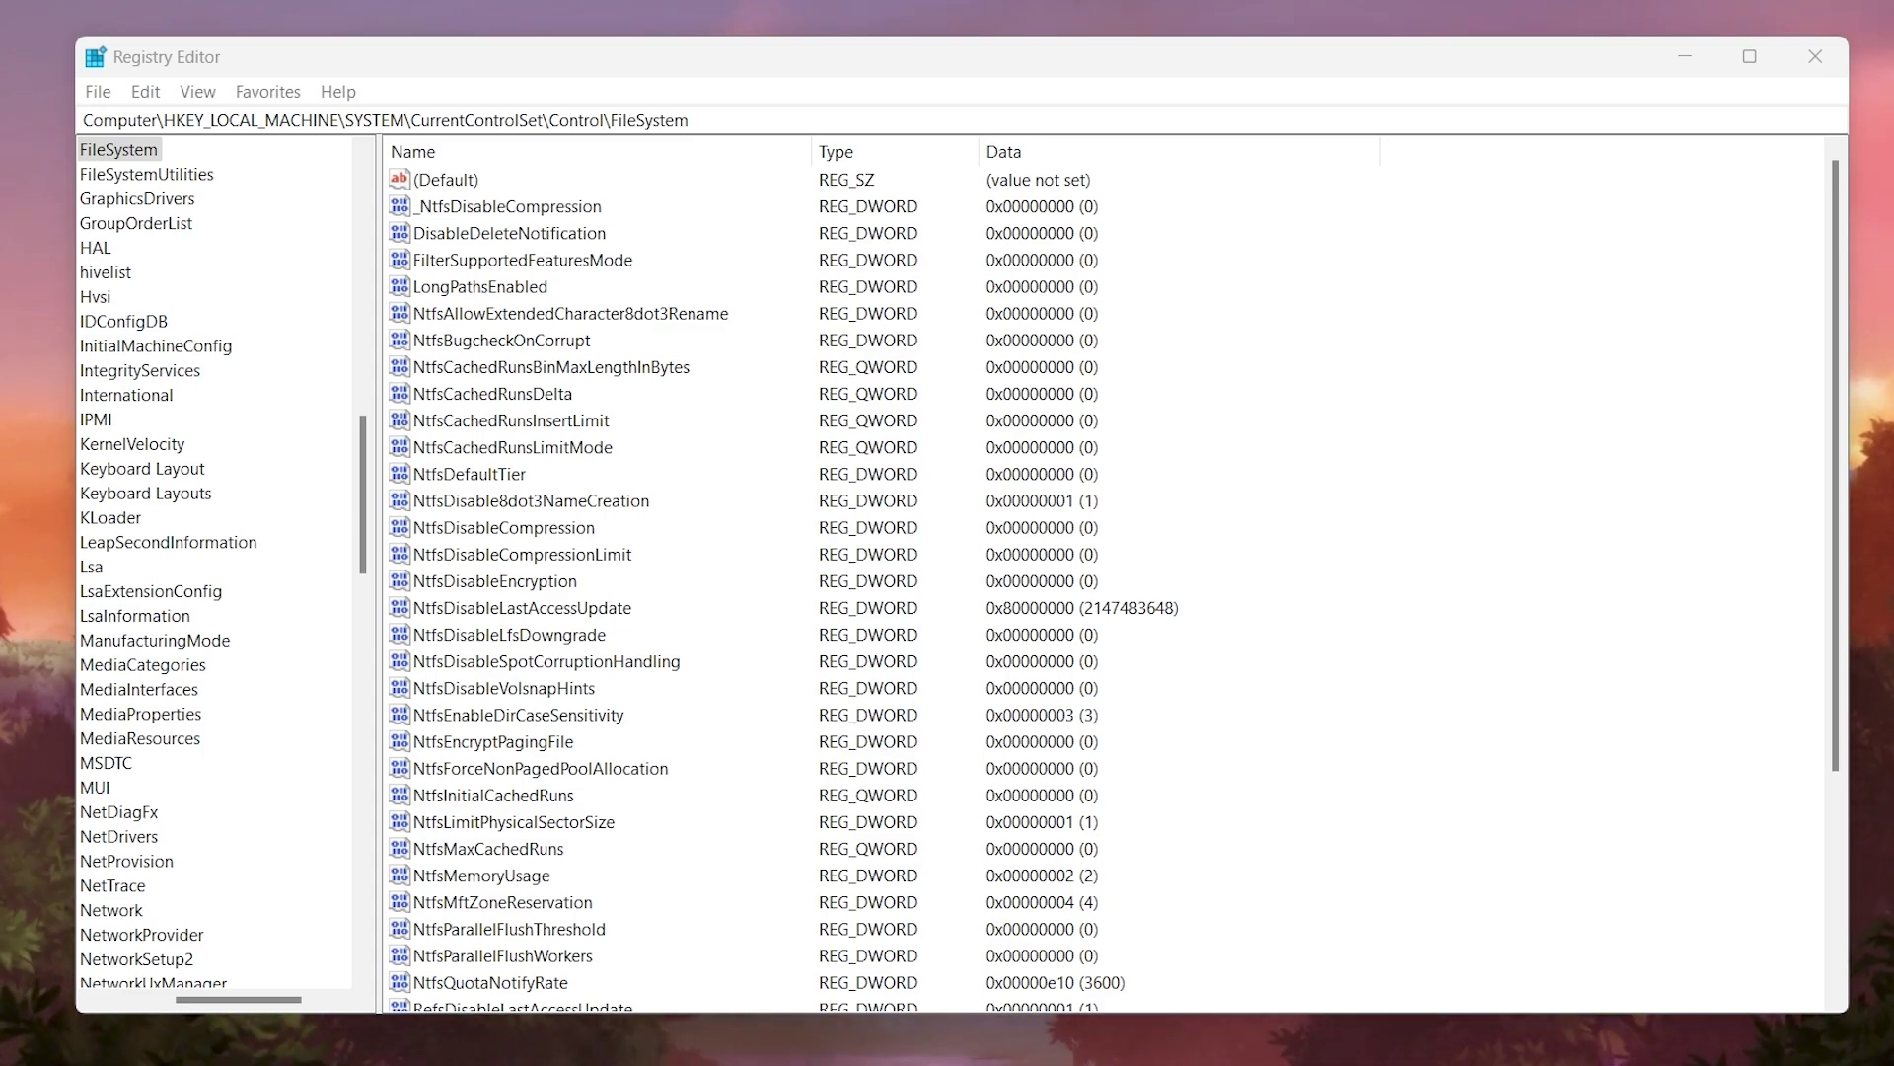
# - In HKEY_LOCAL_MACHINE\SYSTEM\CurrentControlSet\Control\Session Manager\Memory Management, set LargeSystemCache to 1 in hexadecimal and close Registry Editor
pyautogui.click(395, 120)
pyautogui.write('HKEY_LOCAL_MACHINE\\SYSTEM\\CurrentControlSet\\Control\\Session Manager\\Memory Management')
pyautogui.press('Return')
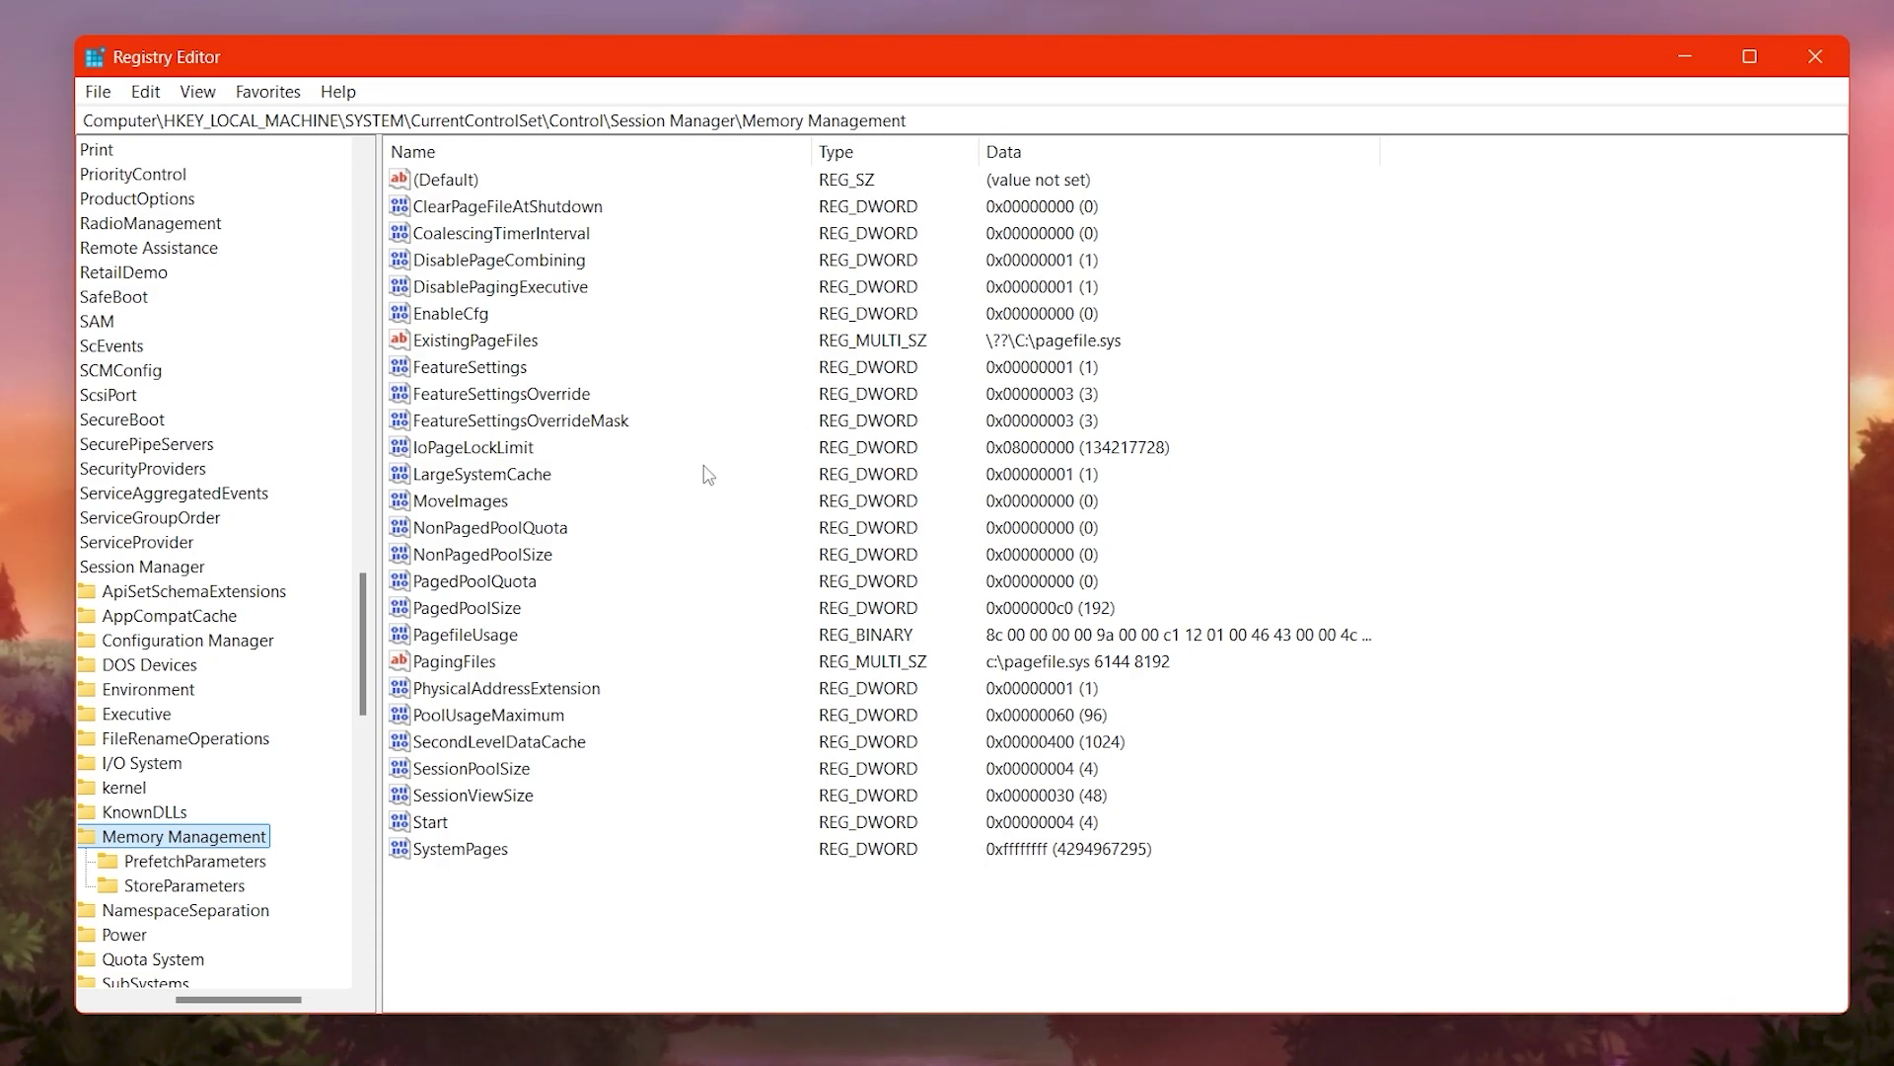
pyautogui.click(473, 475)
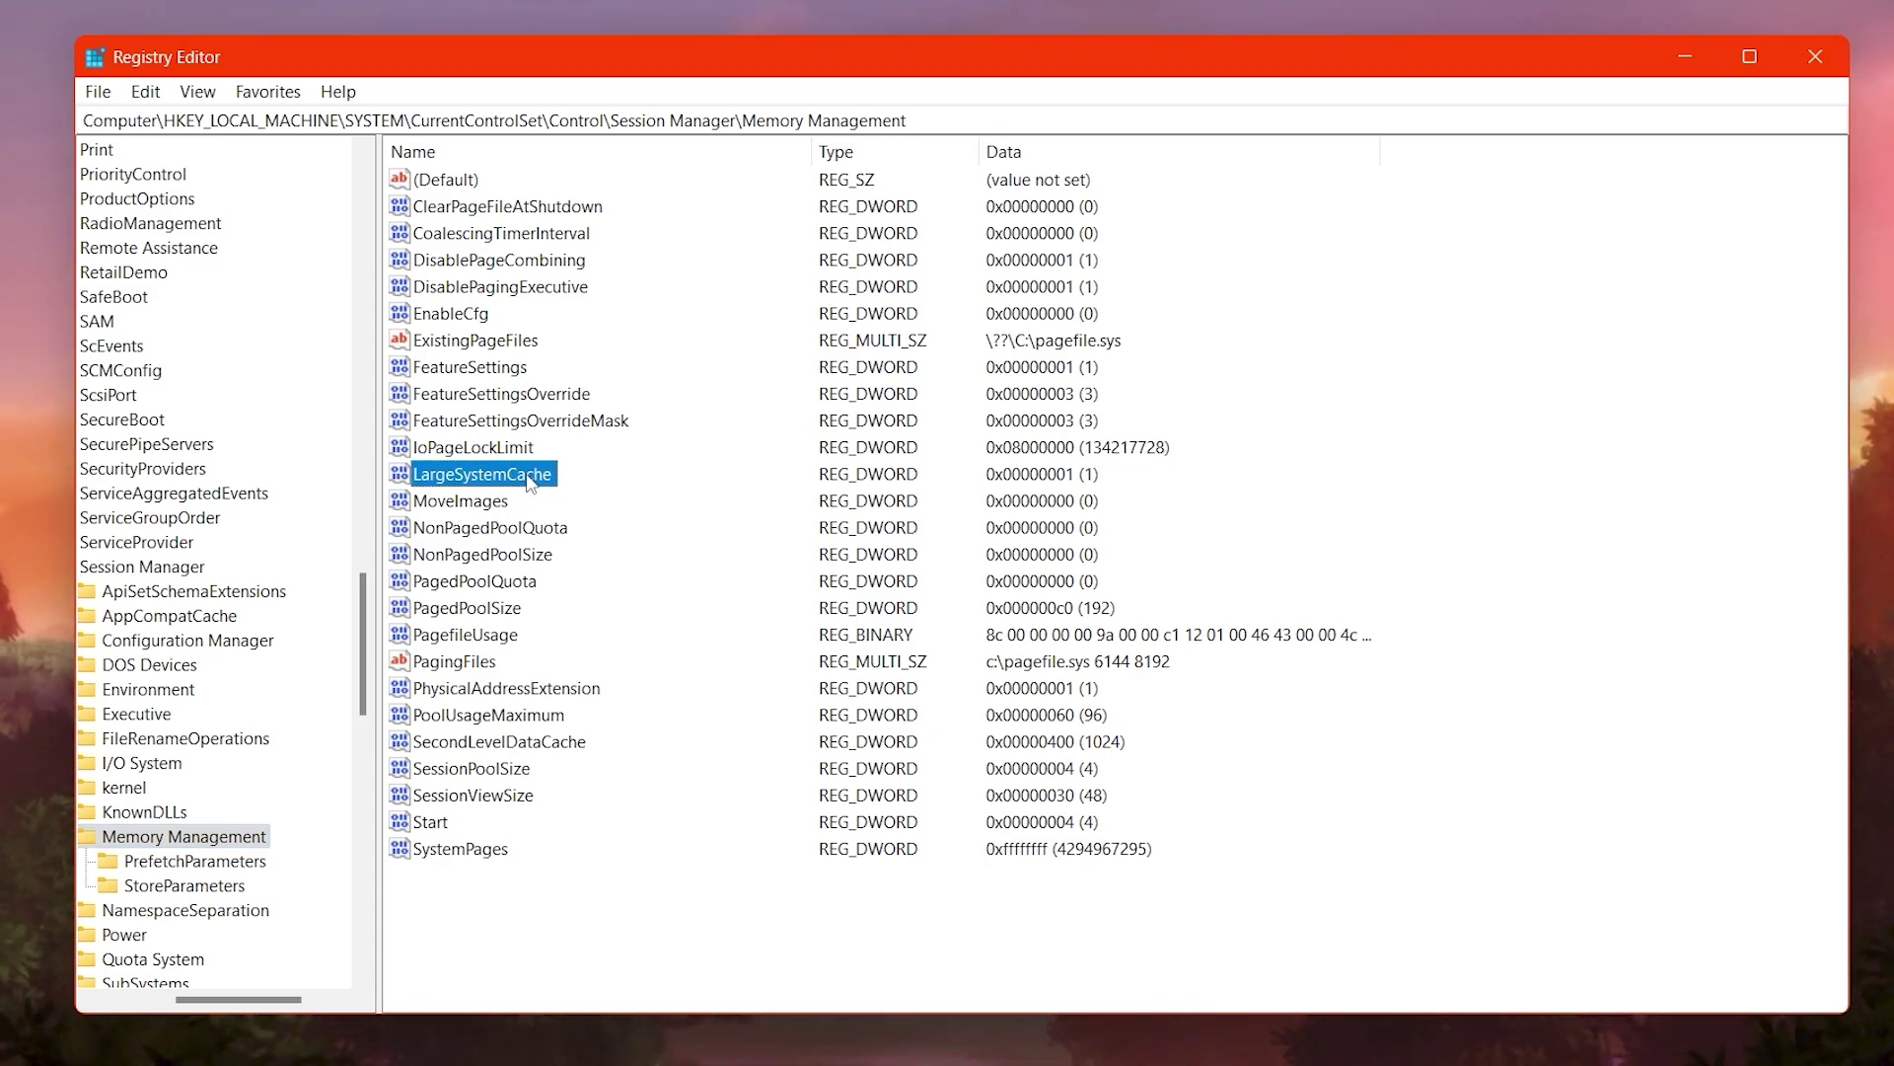
pyautogui.rightClick(530, 482)
pyautogui.click(583, 493)
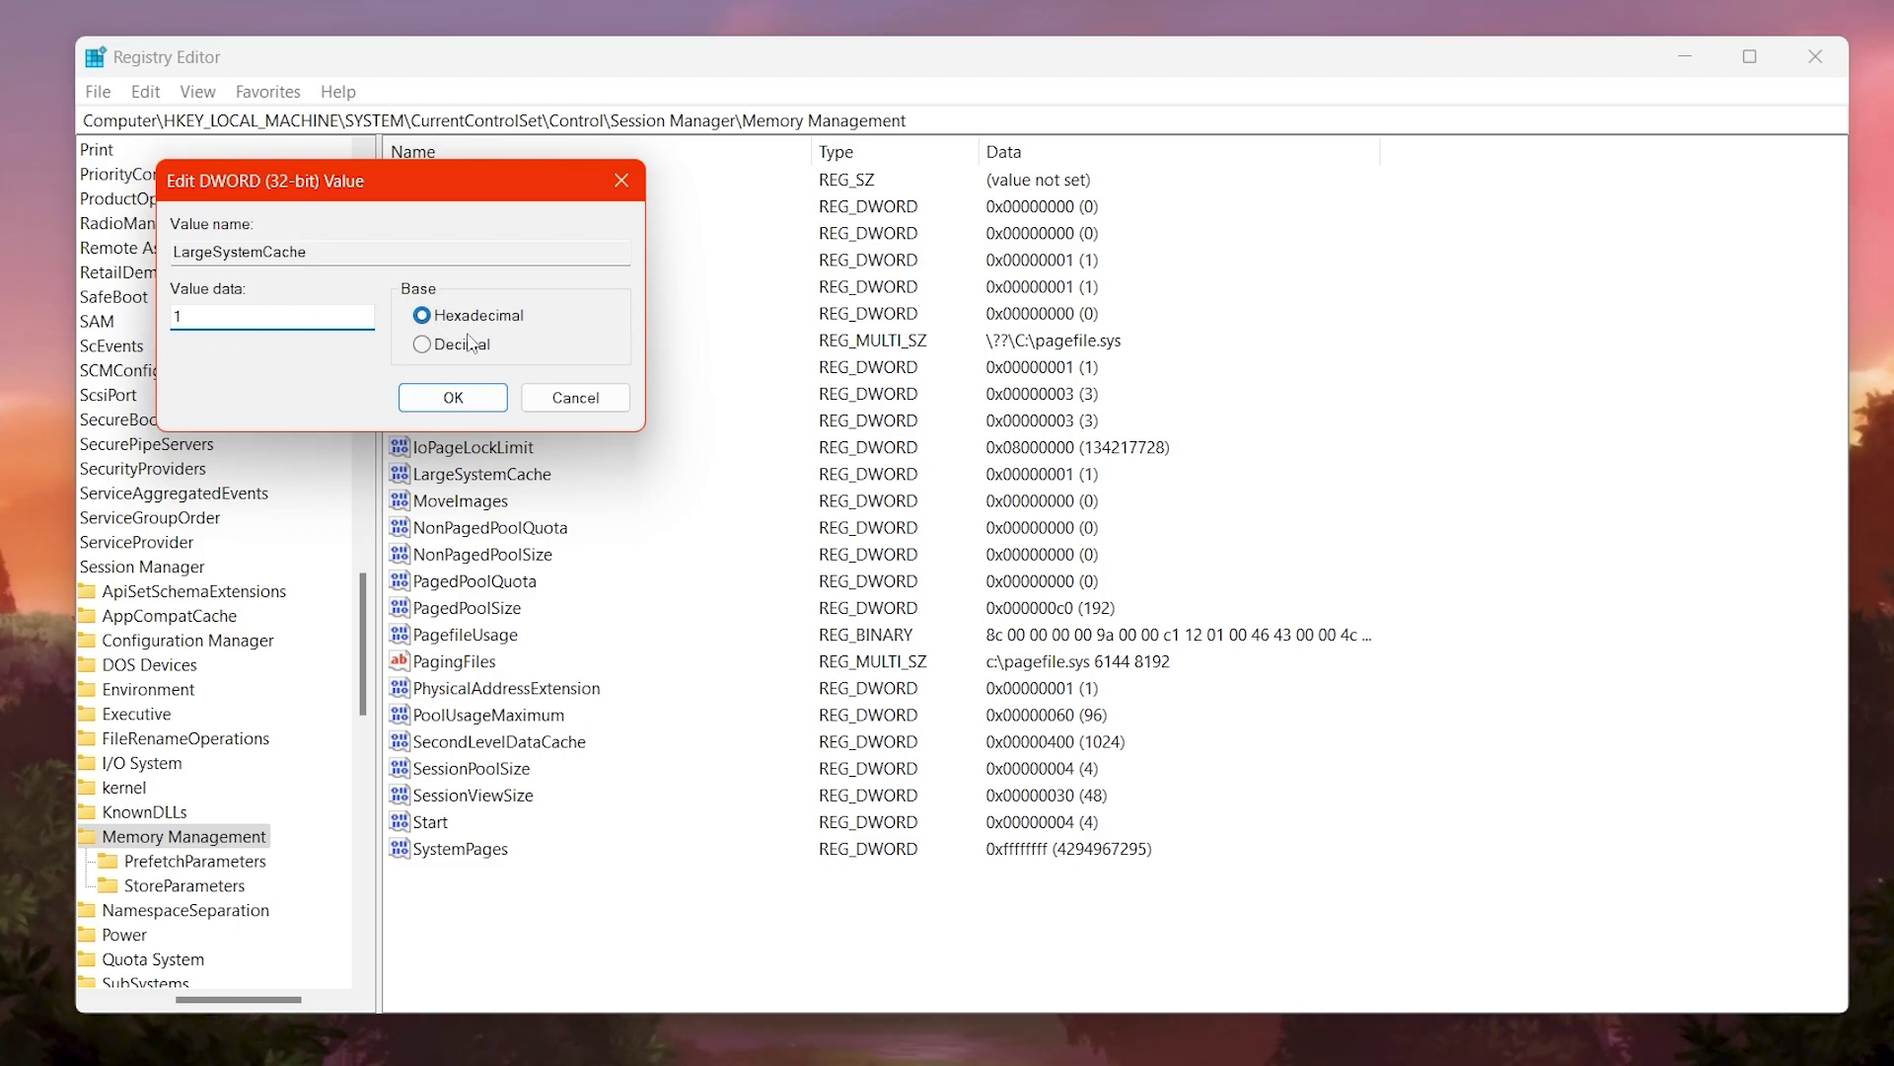
pyautogui.click(456, 399)
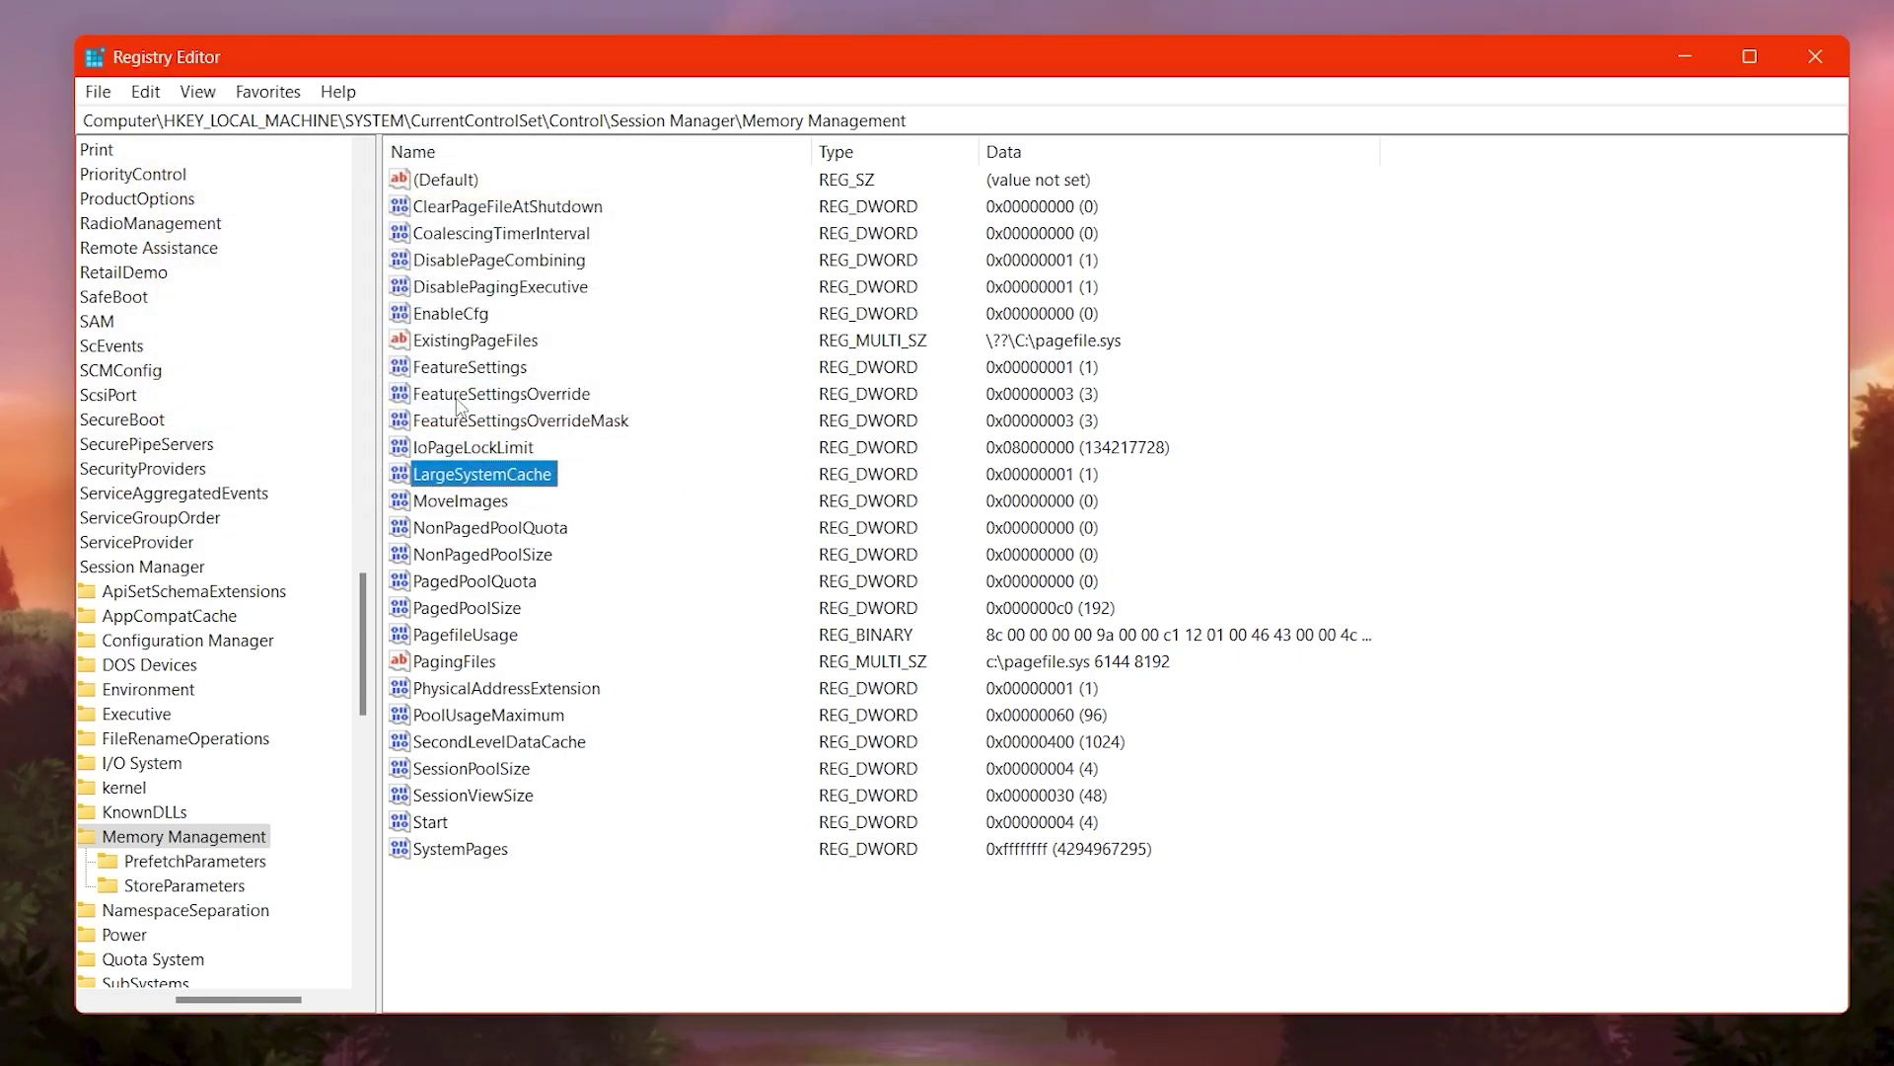
pyautogui.click(1821, 60)
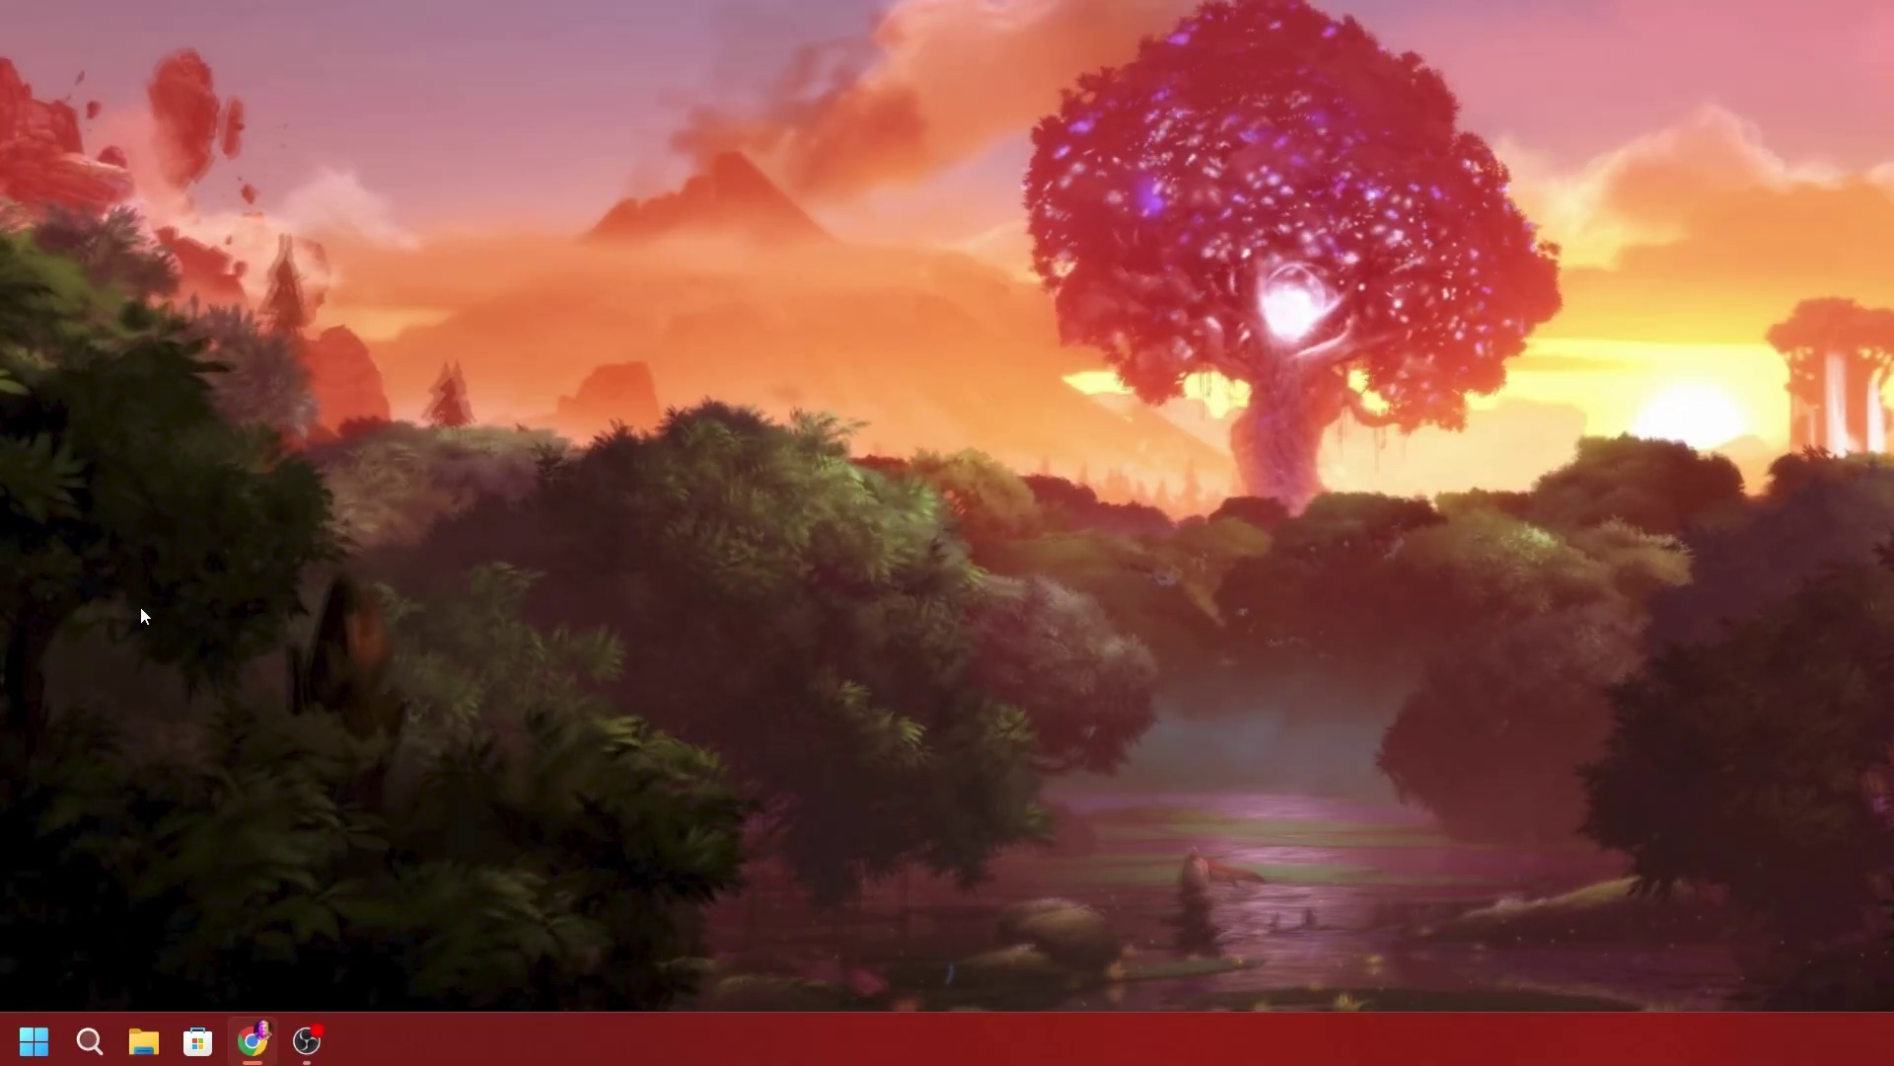
# - Open the performance options from the advanced system settings and adjust the visual effects for best performance
pyautogui.rightClick(36, 1048)
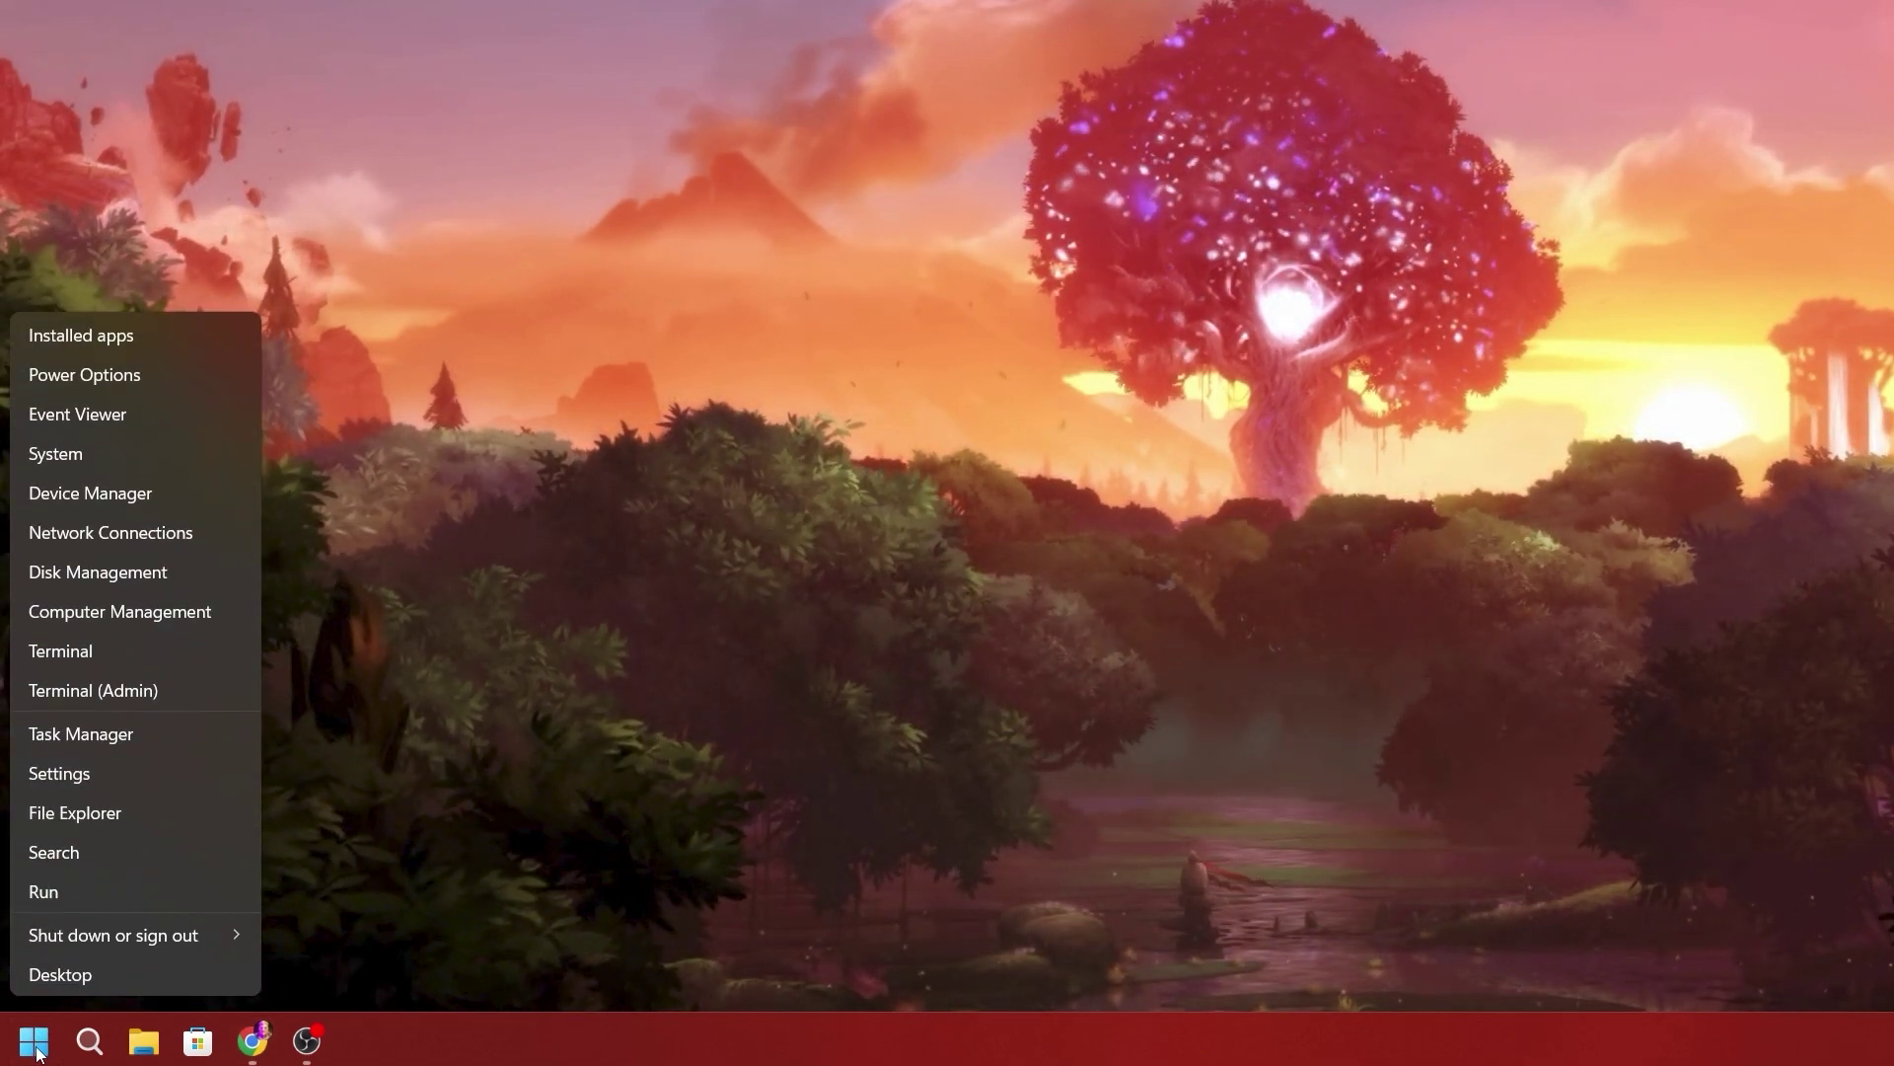
pyautogui.click(91, 456)
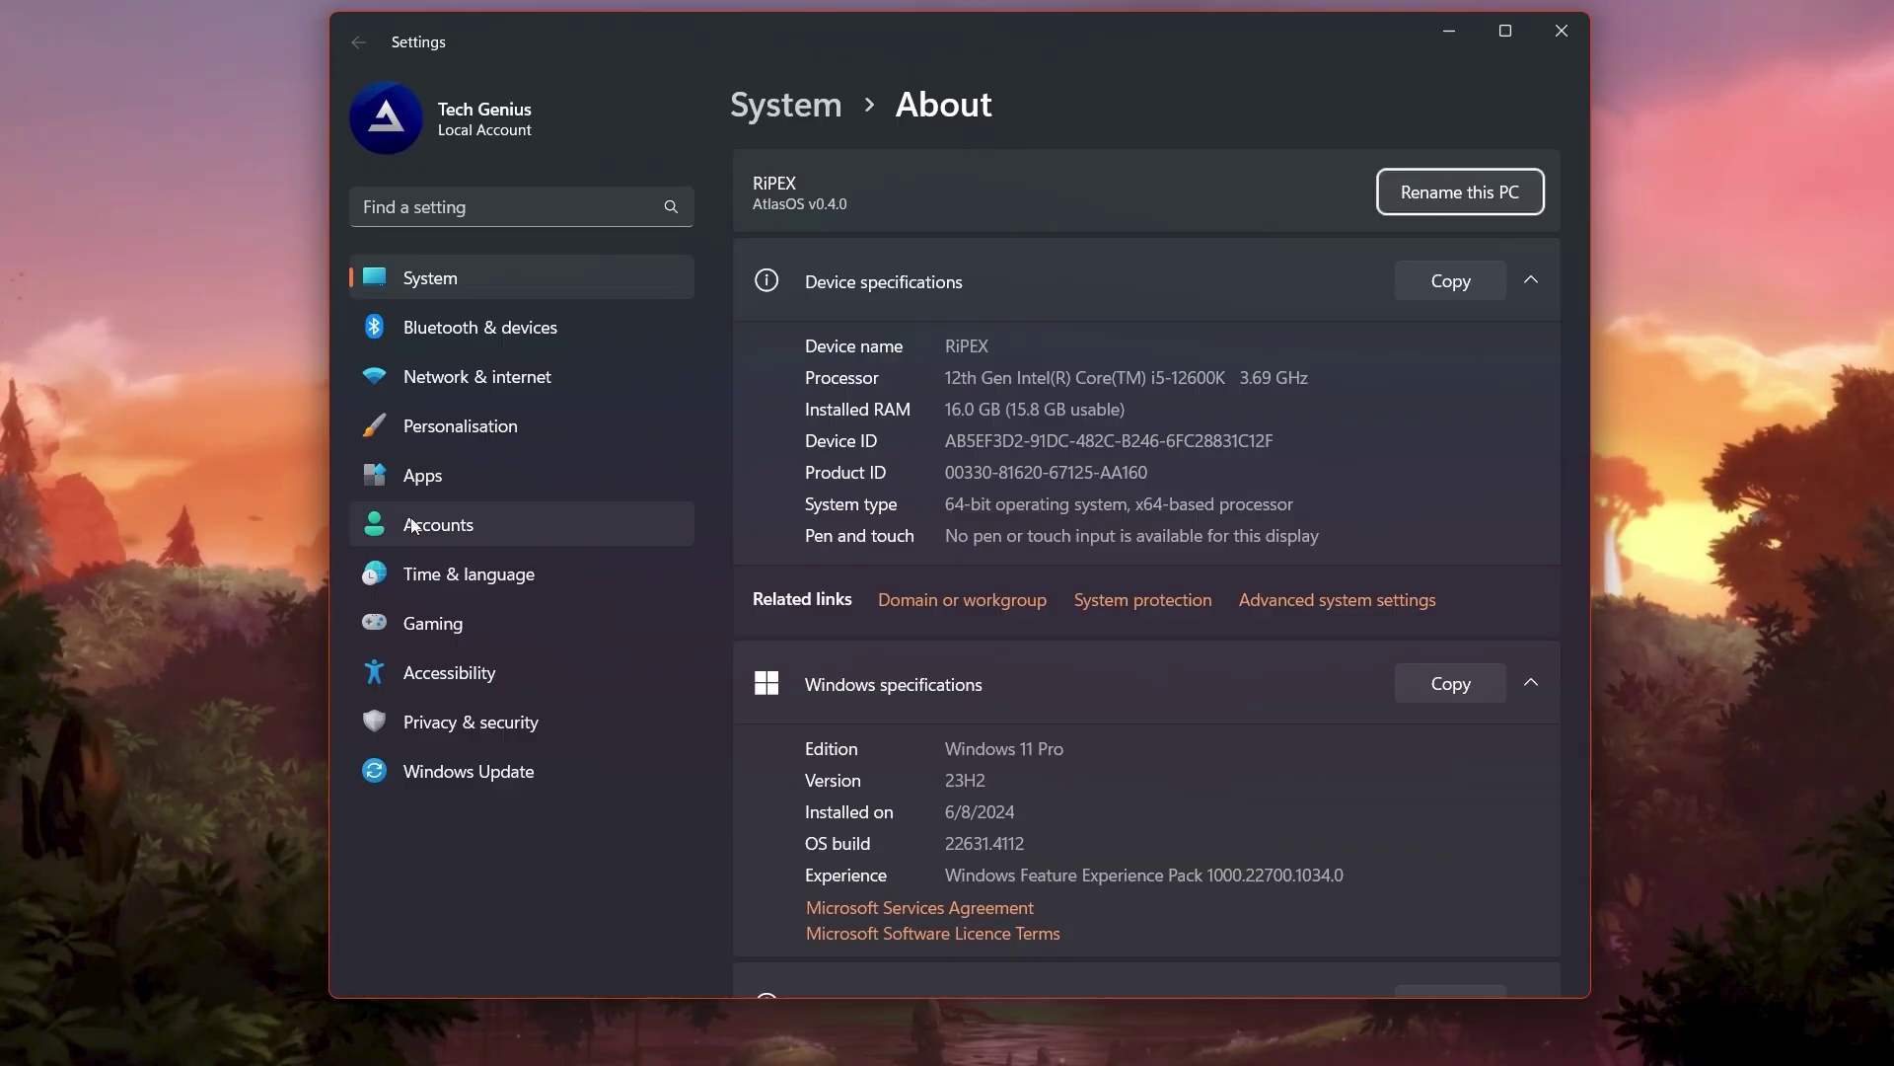
pyautogui.click(1342, 600)
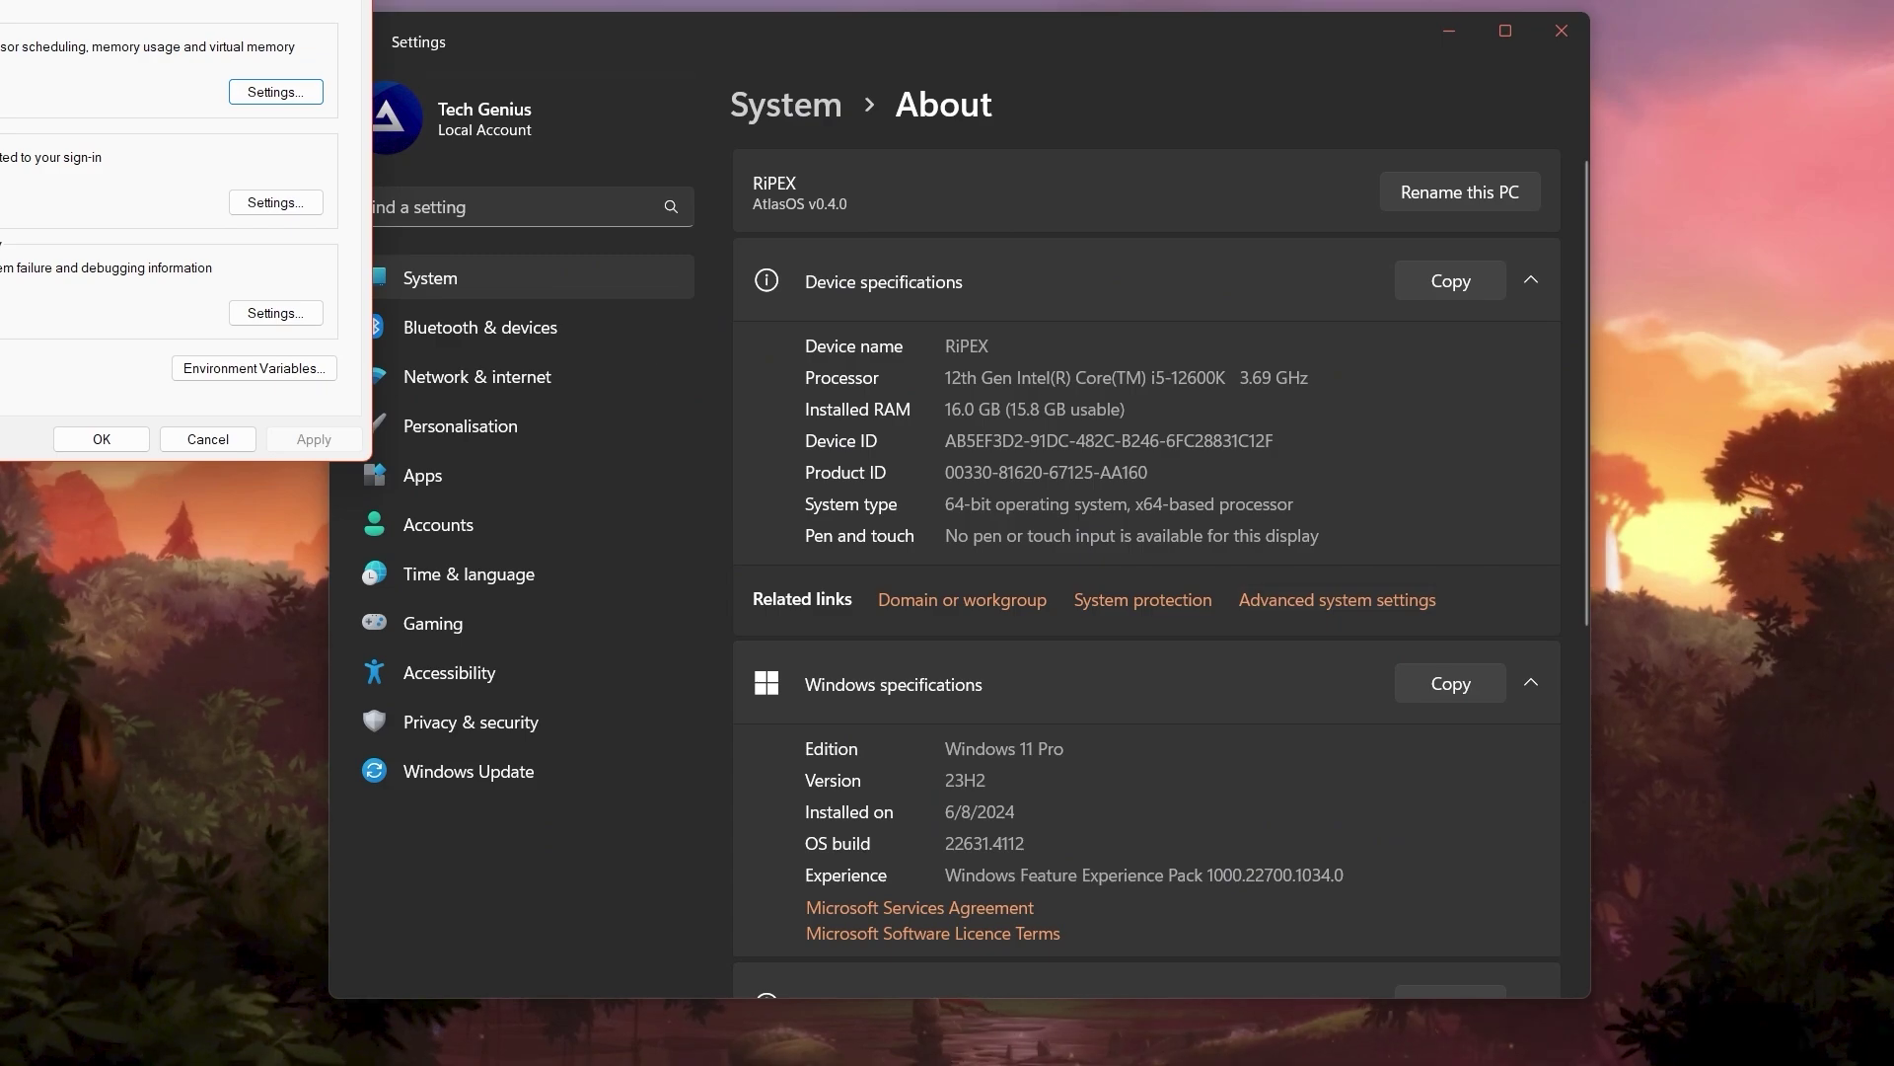
pyautogui.click(1085, 428)
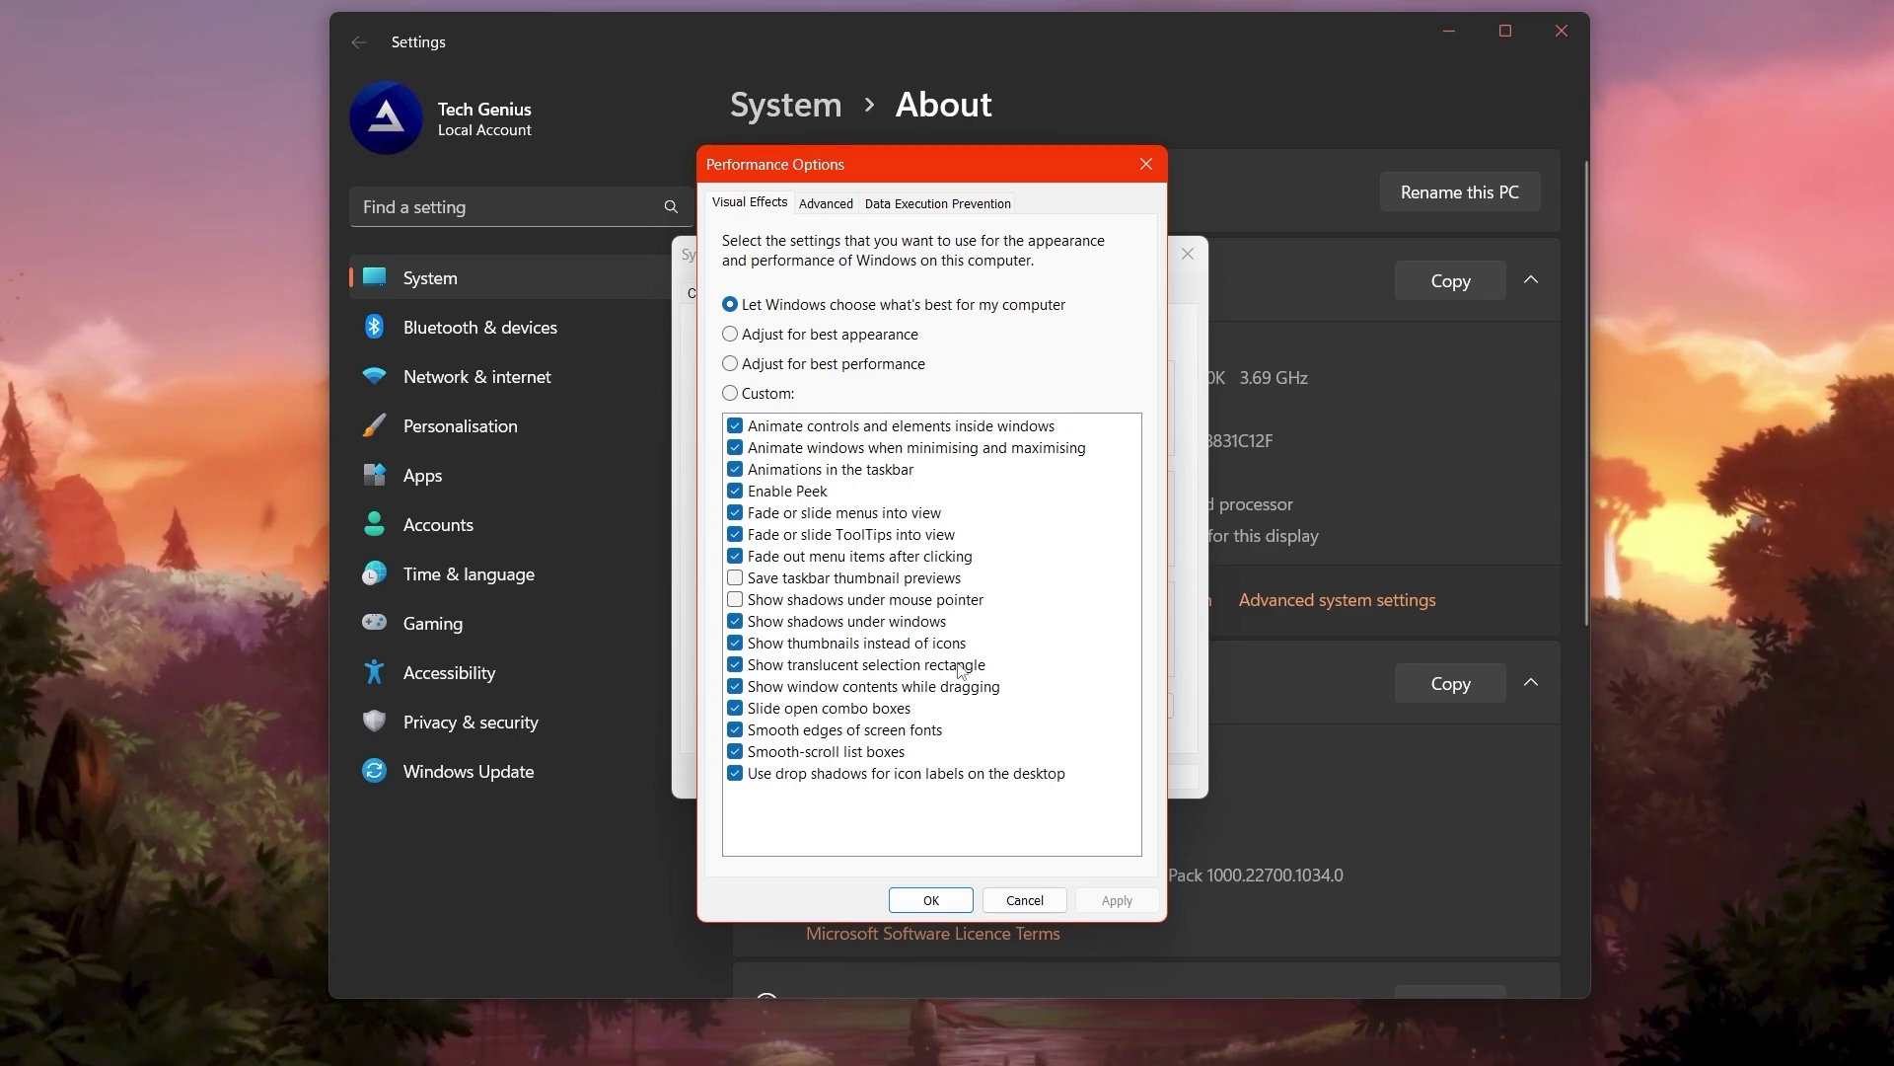
pyautogui.click(766, 365)
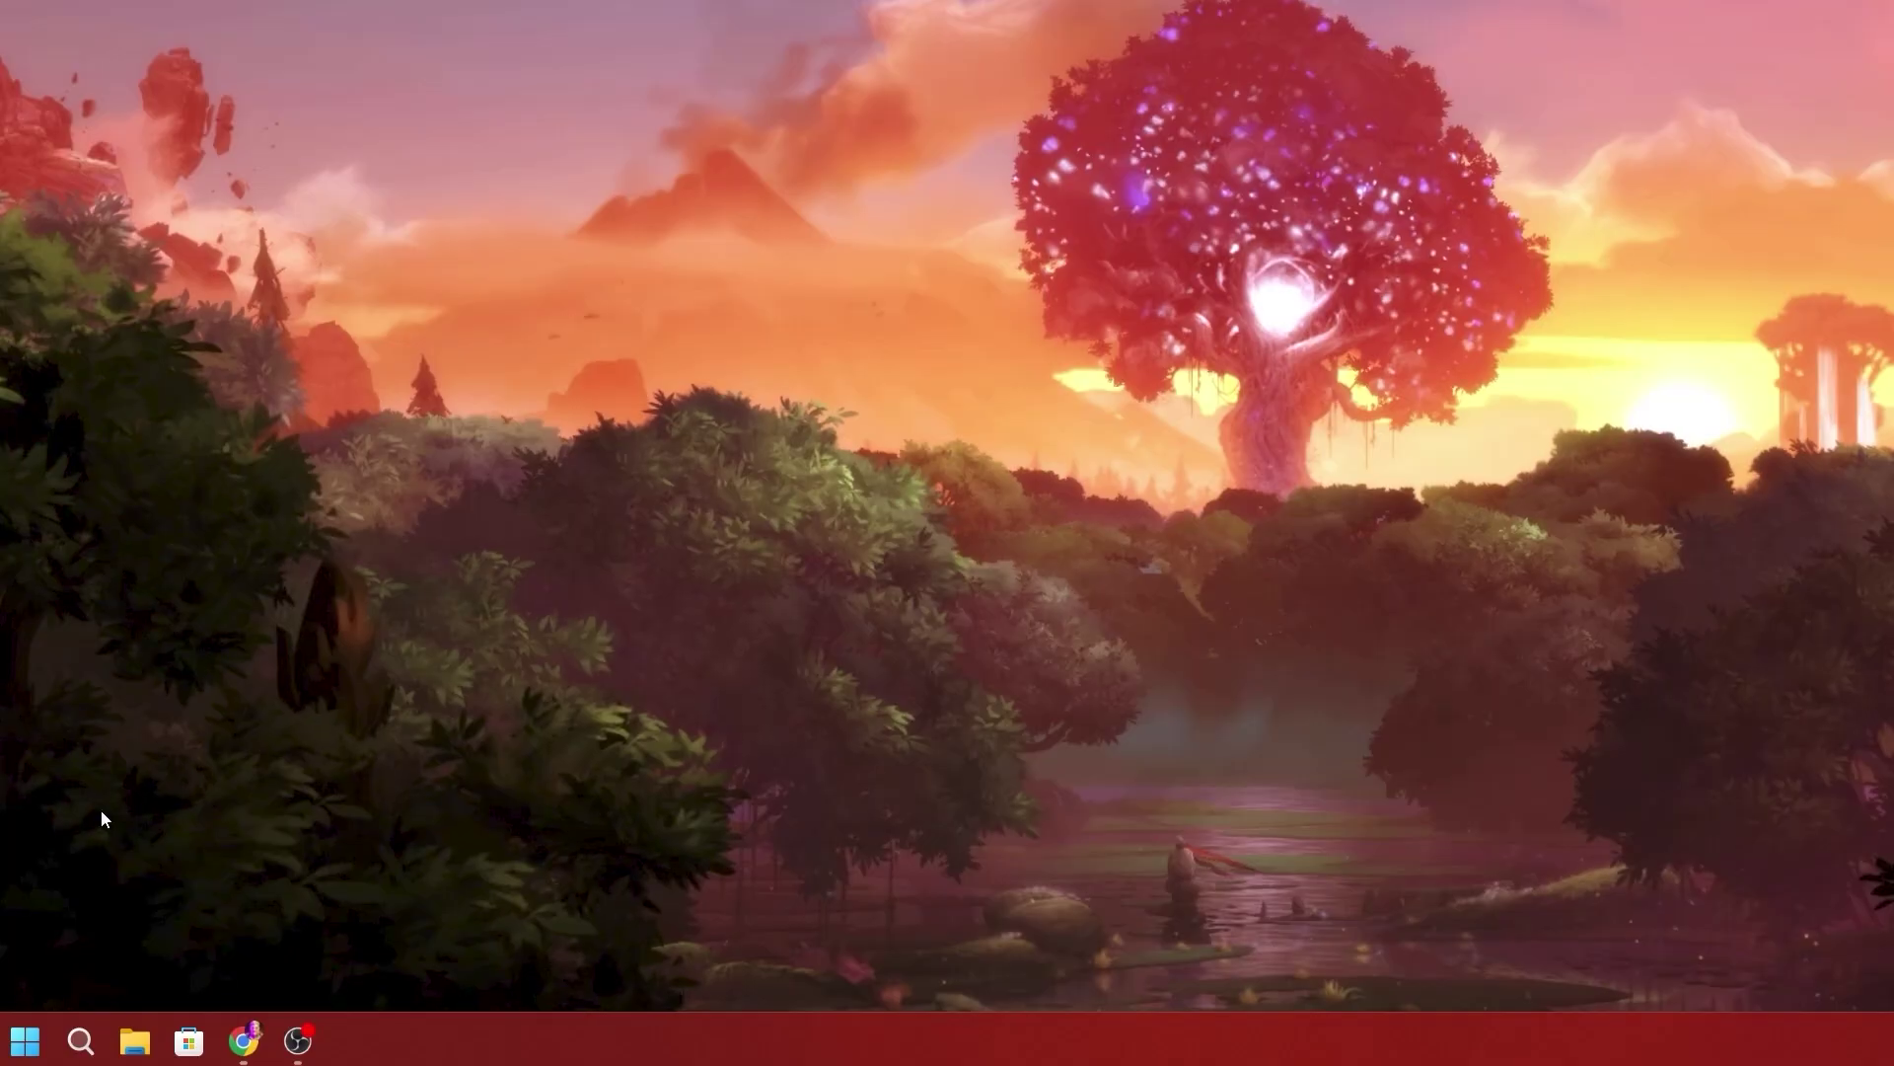
# - Open the list of installed apps in Windows Settings
pyautogui.click(25, 1040)
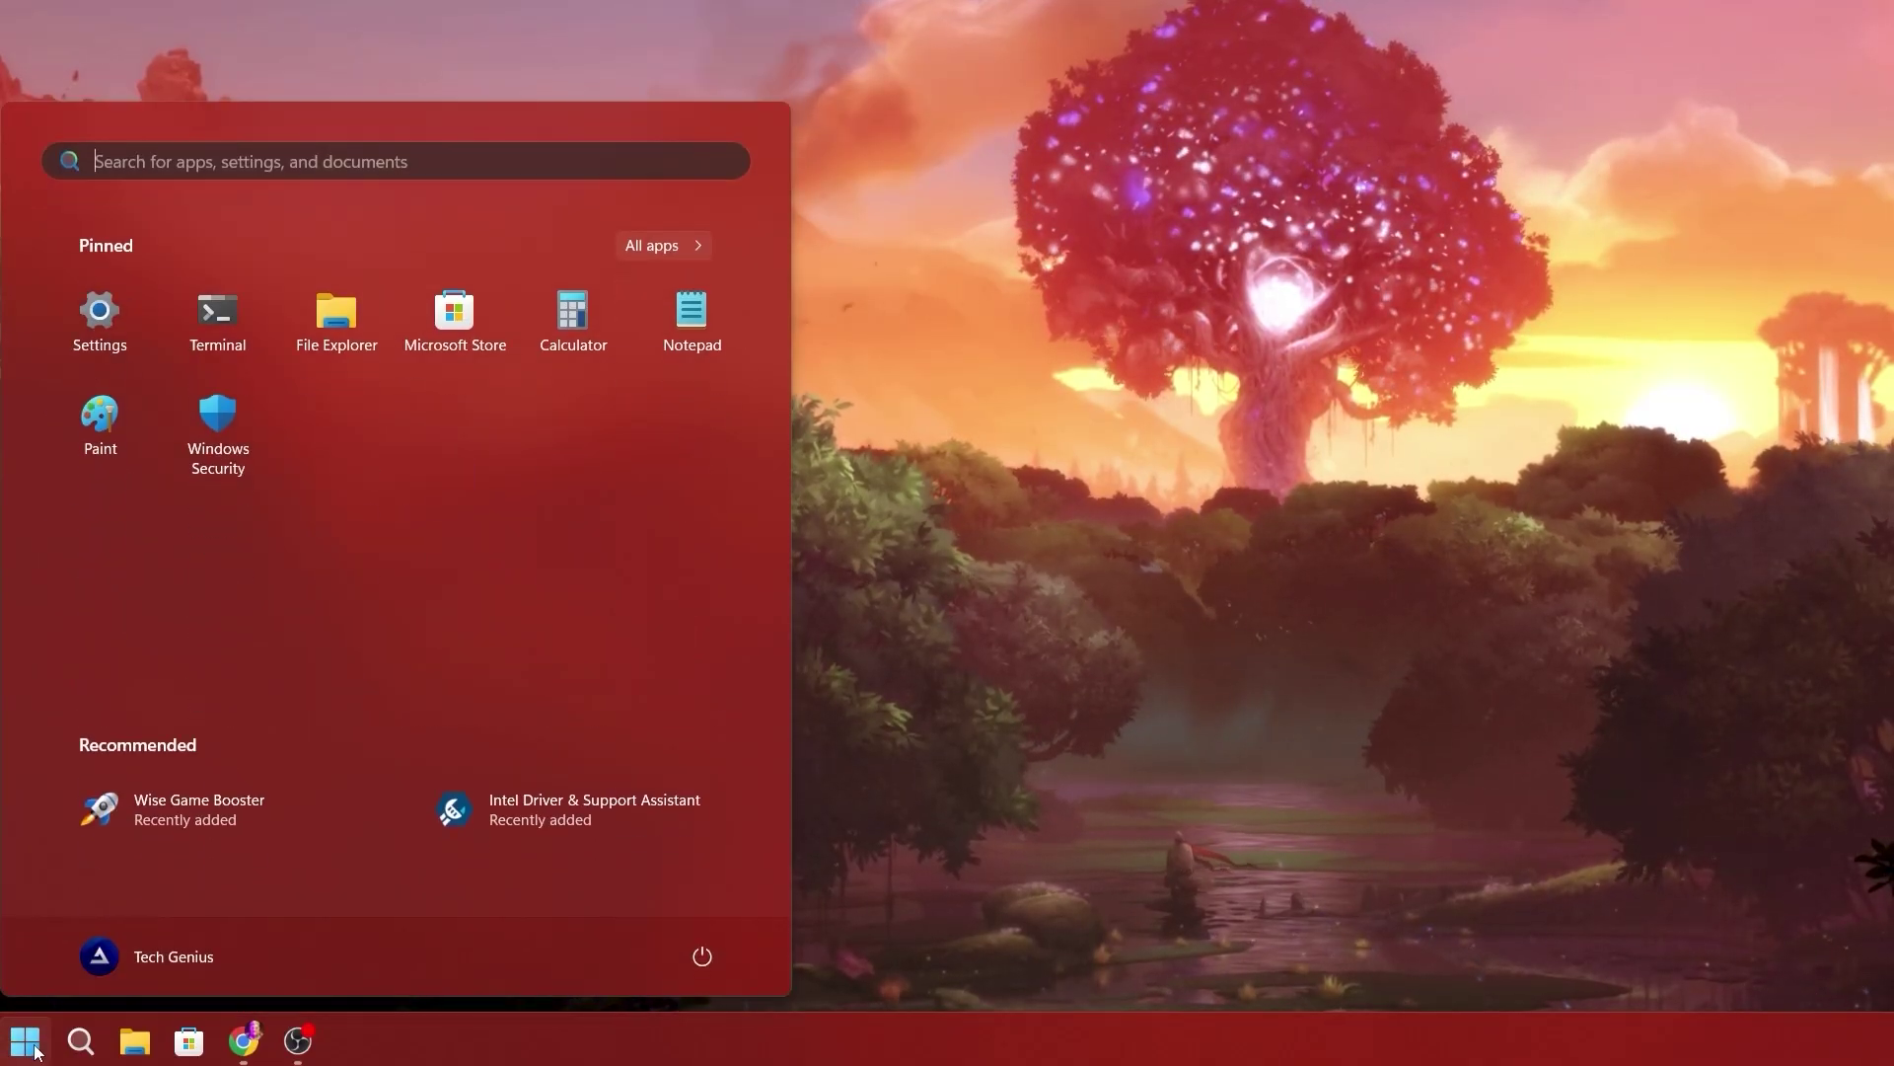
pyautogui.click(121, 335)
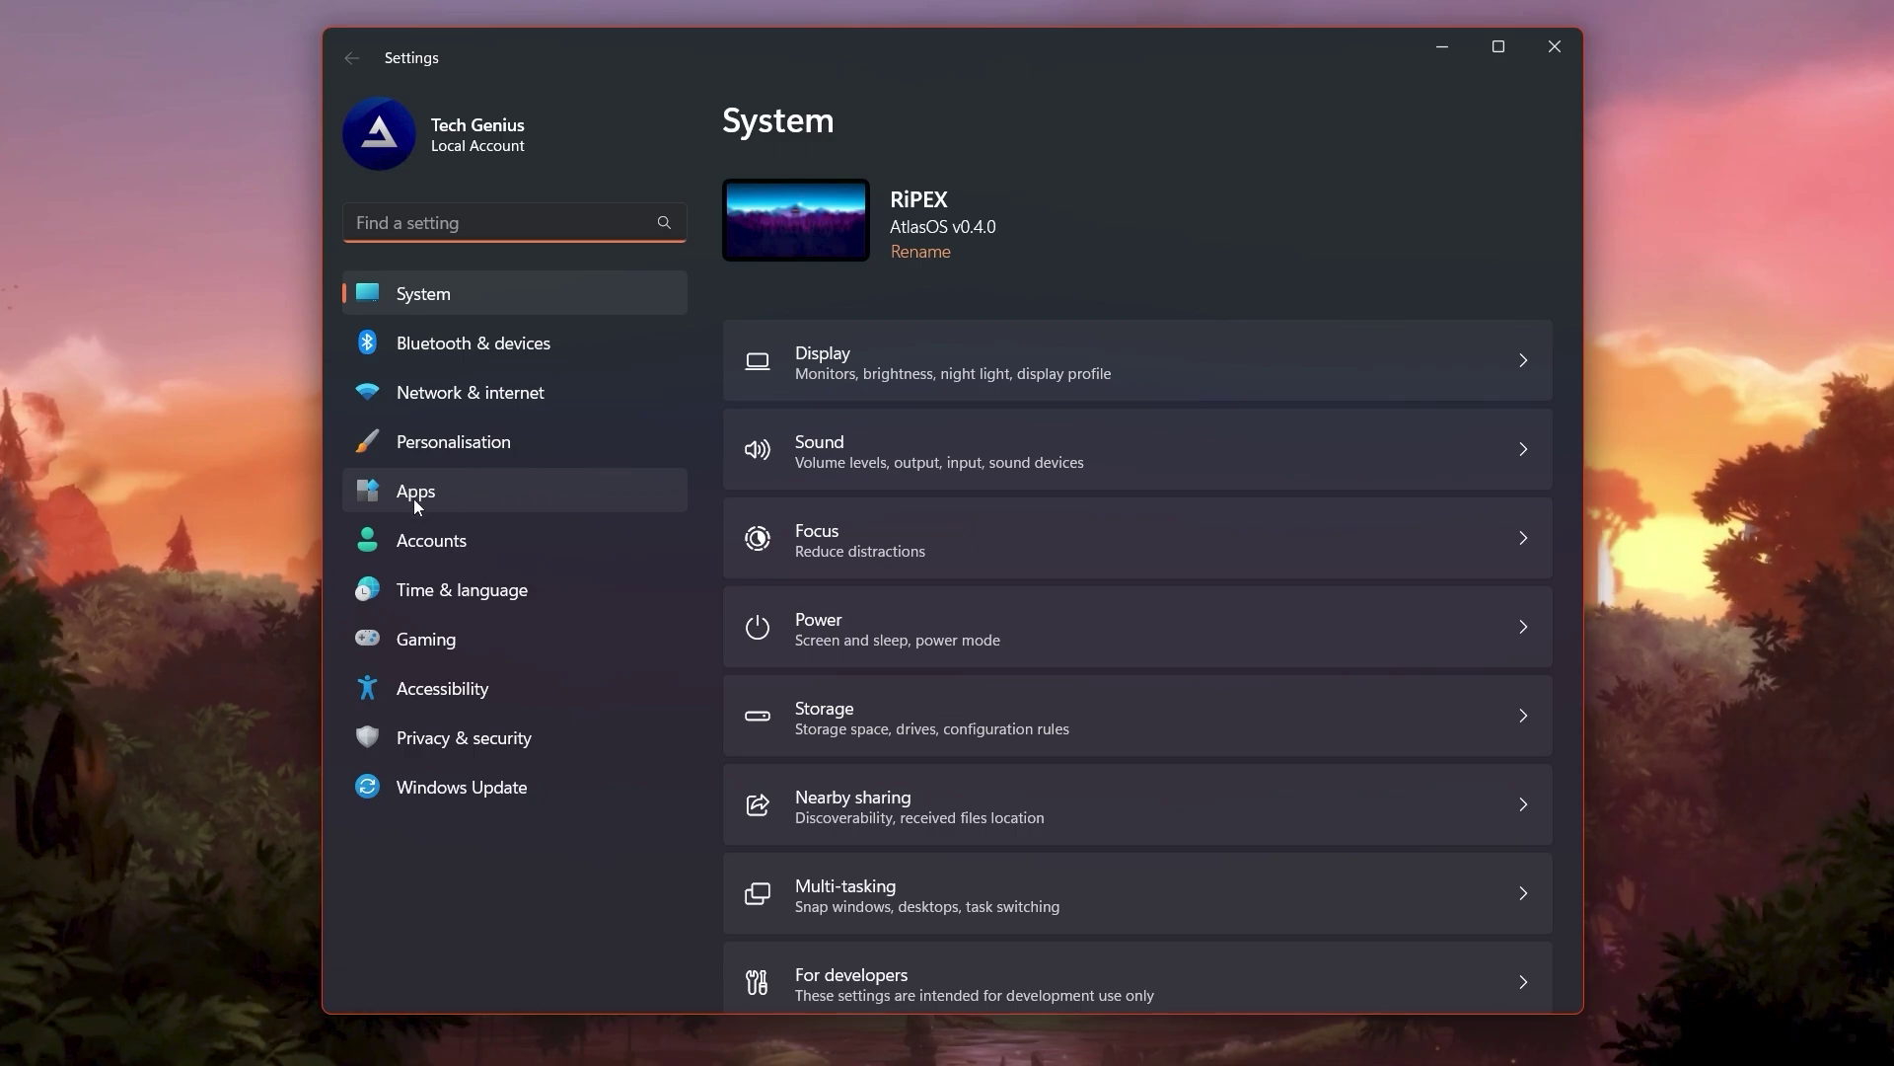
pyautogui.click(482, 493)
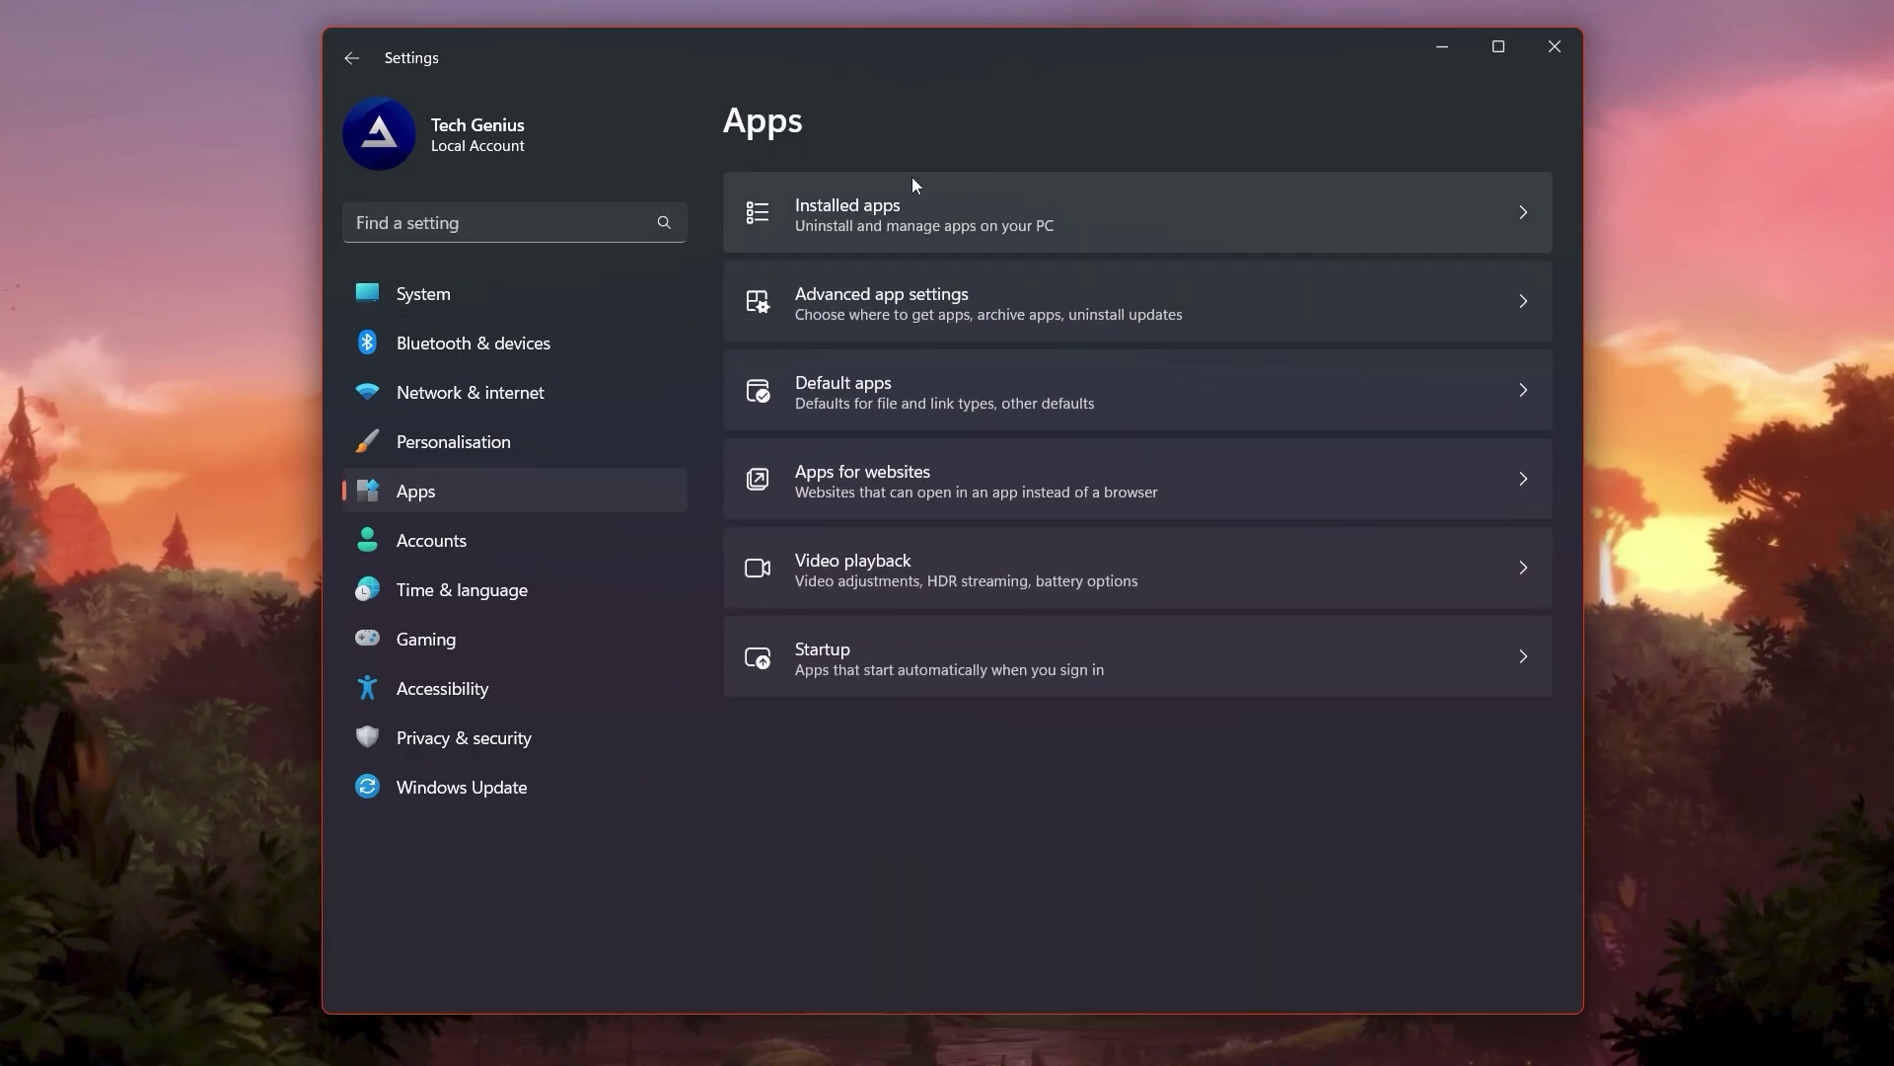
pyautogui.click(936, 230)
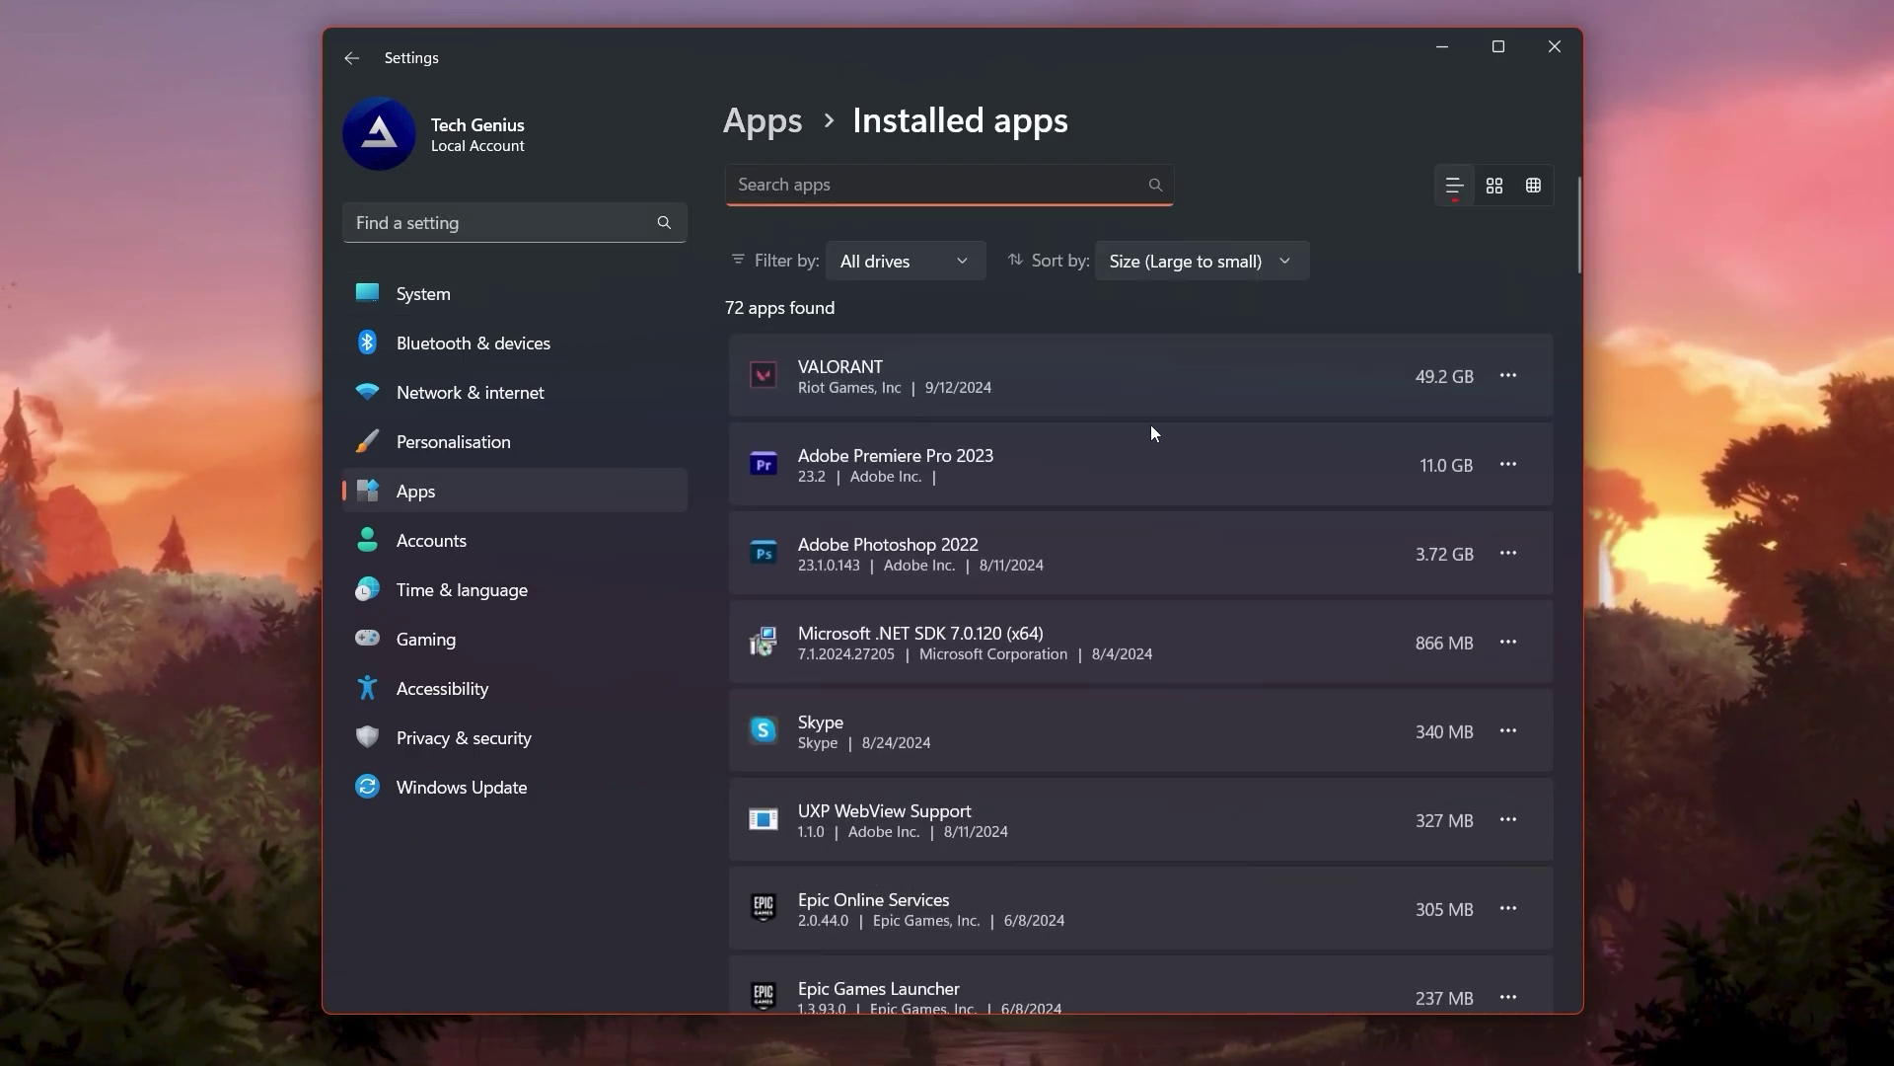
# - Uninstall Intel Driver & Support Assistant from the installed apps and confirm the removal in its setup dialog
pyautogui.scroll(-6, 1230, 436)
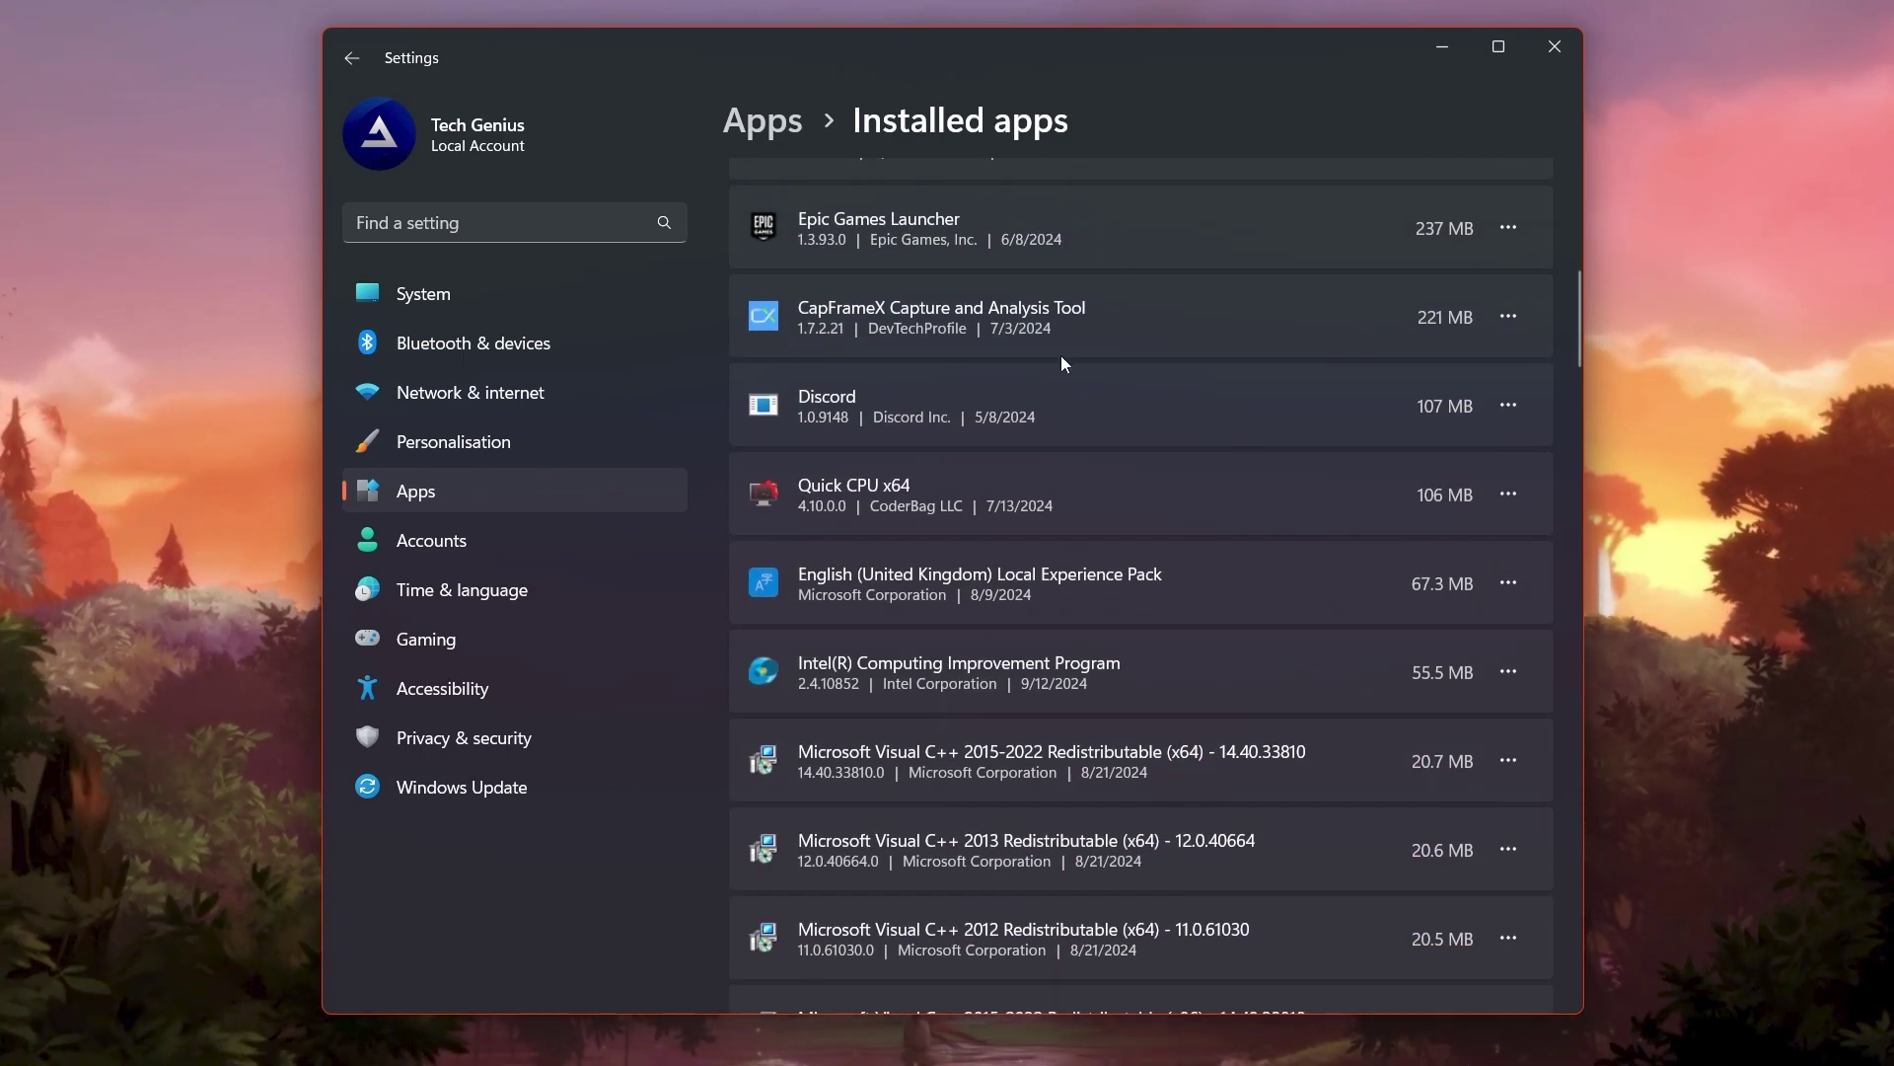
pyautogui.scroll(-5, 1061, 361)
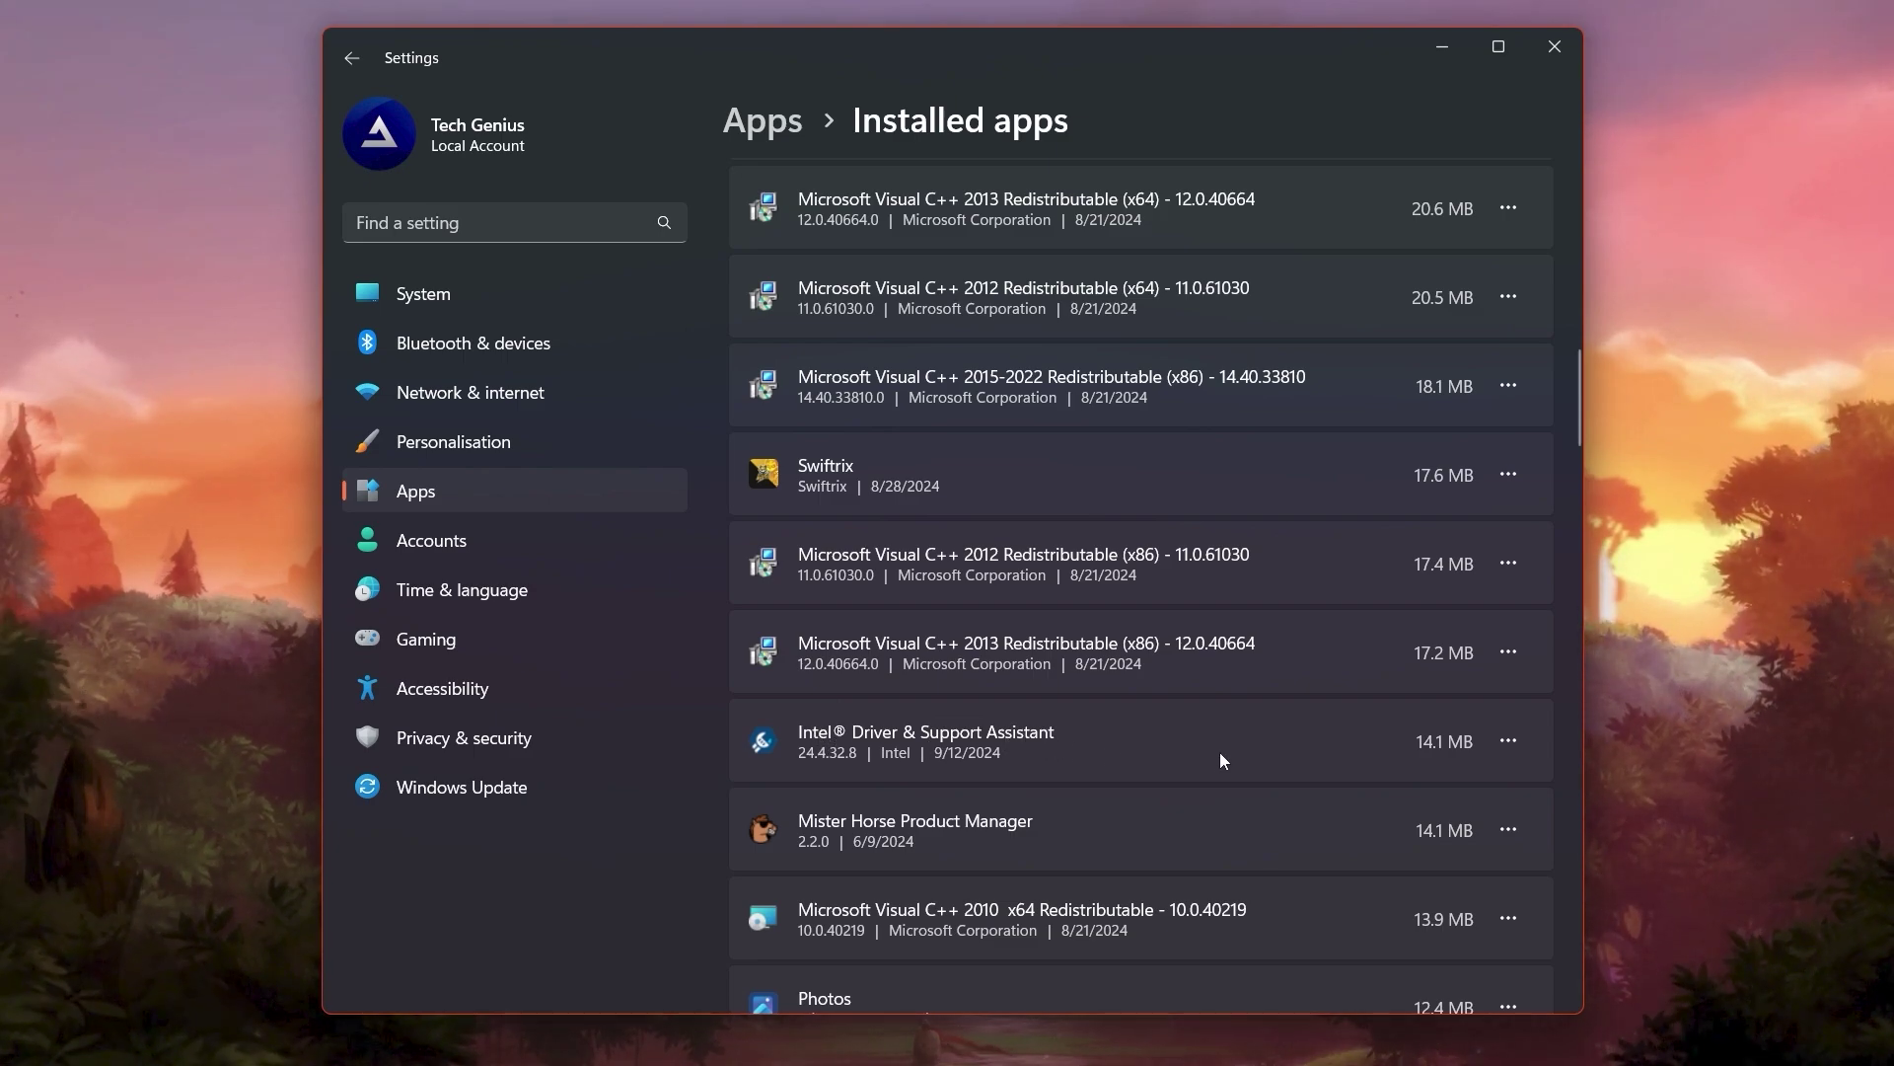
pyautogui.click(1504, 740)
pyautogui.click(1227, 833)
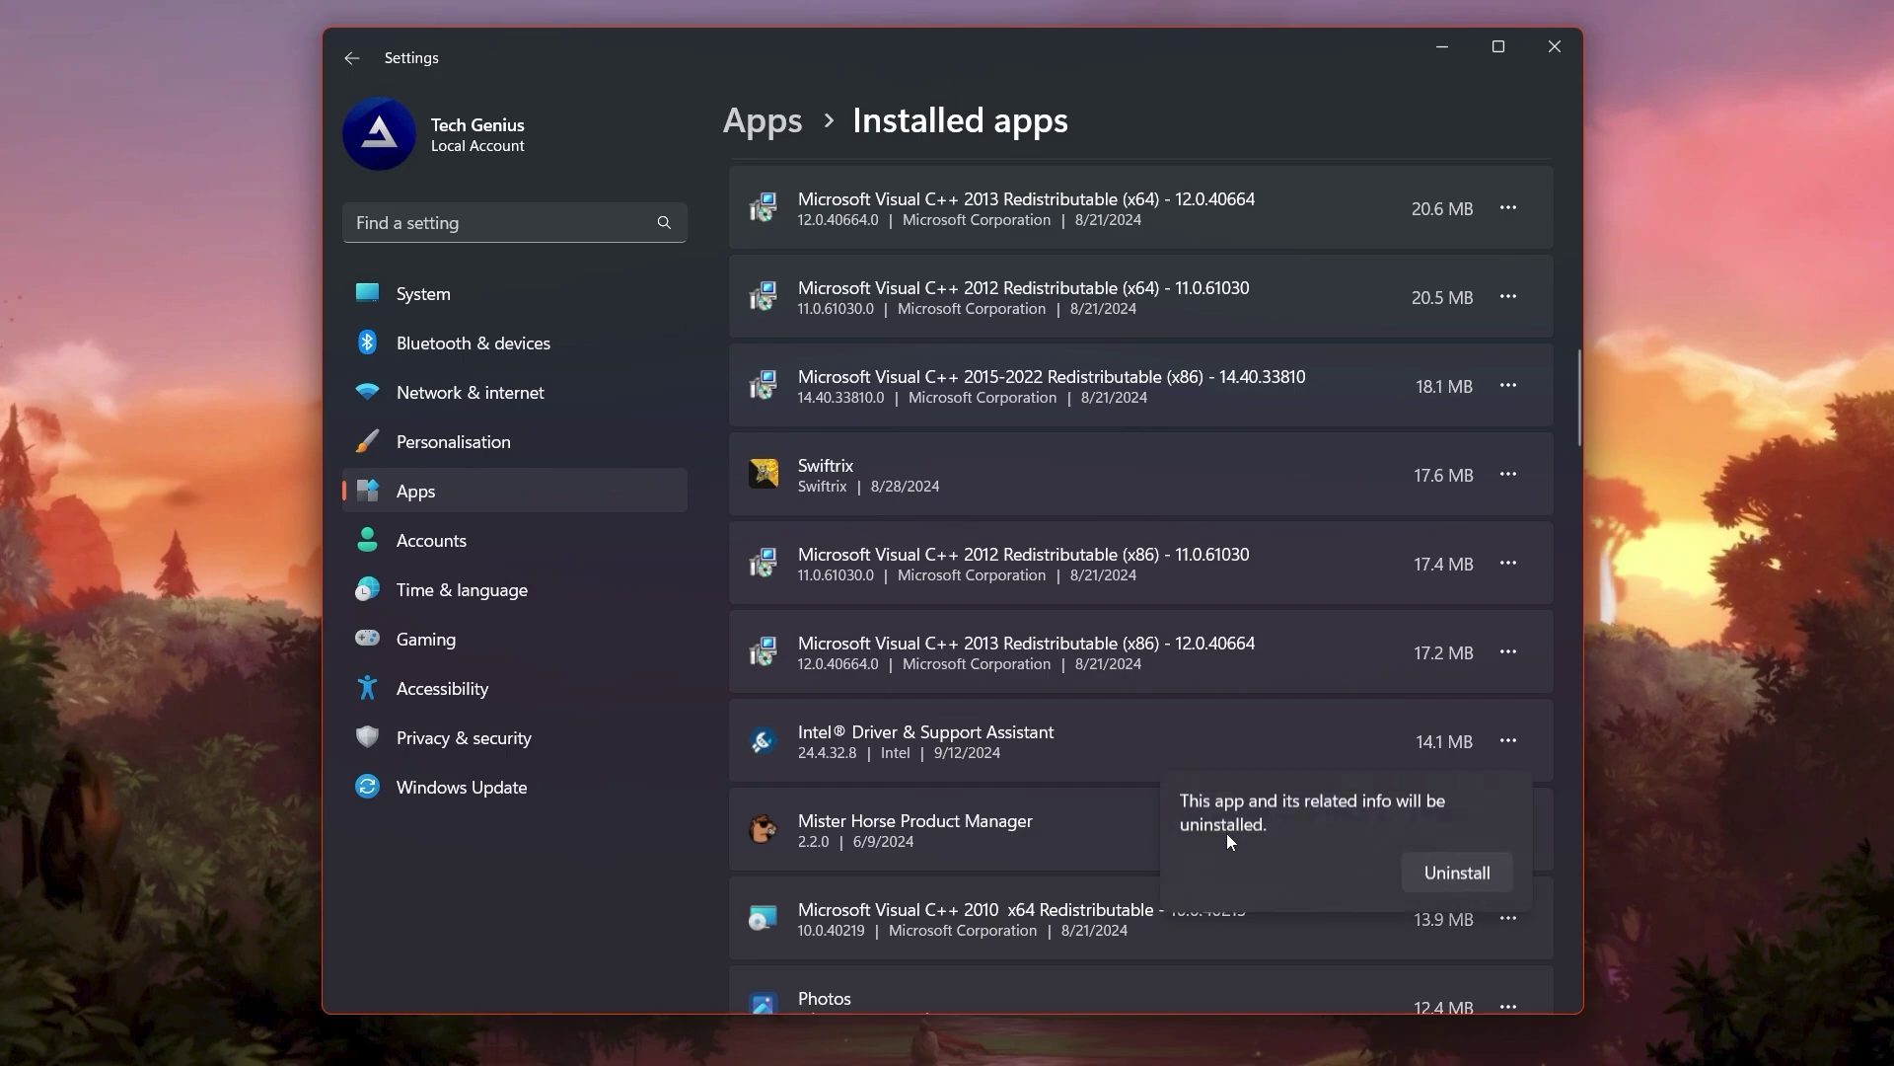
pyautogui.click(1427, 871)
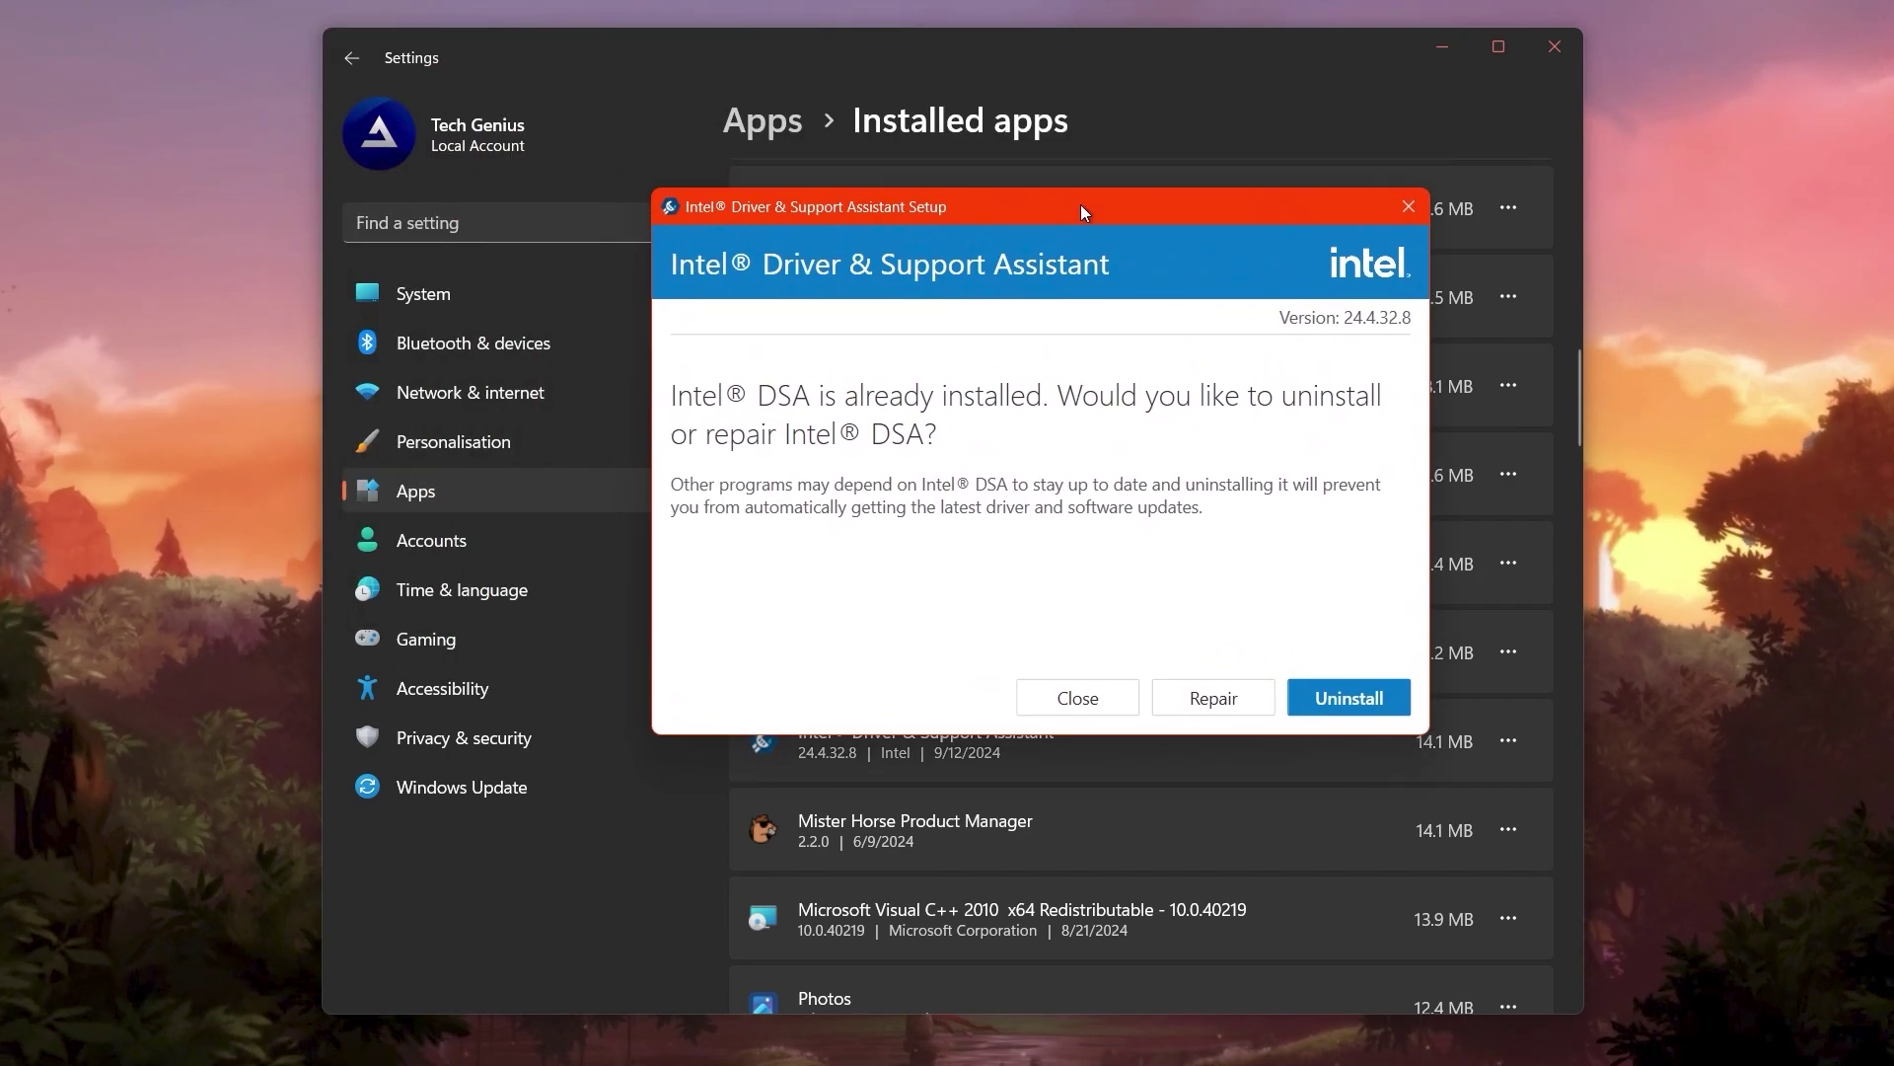
pyautogui.click(1350, 703)
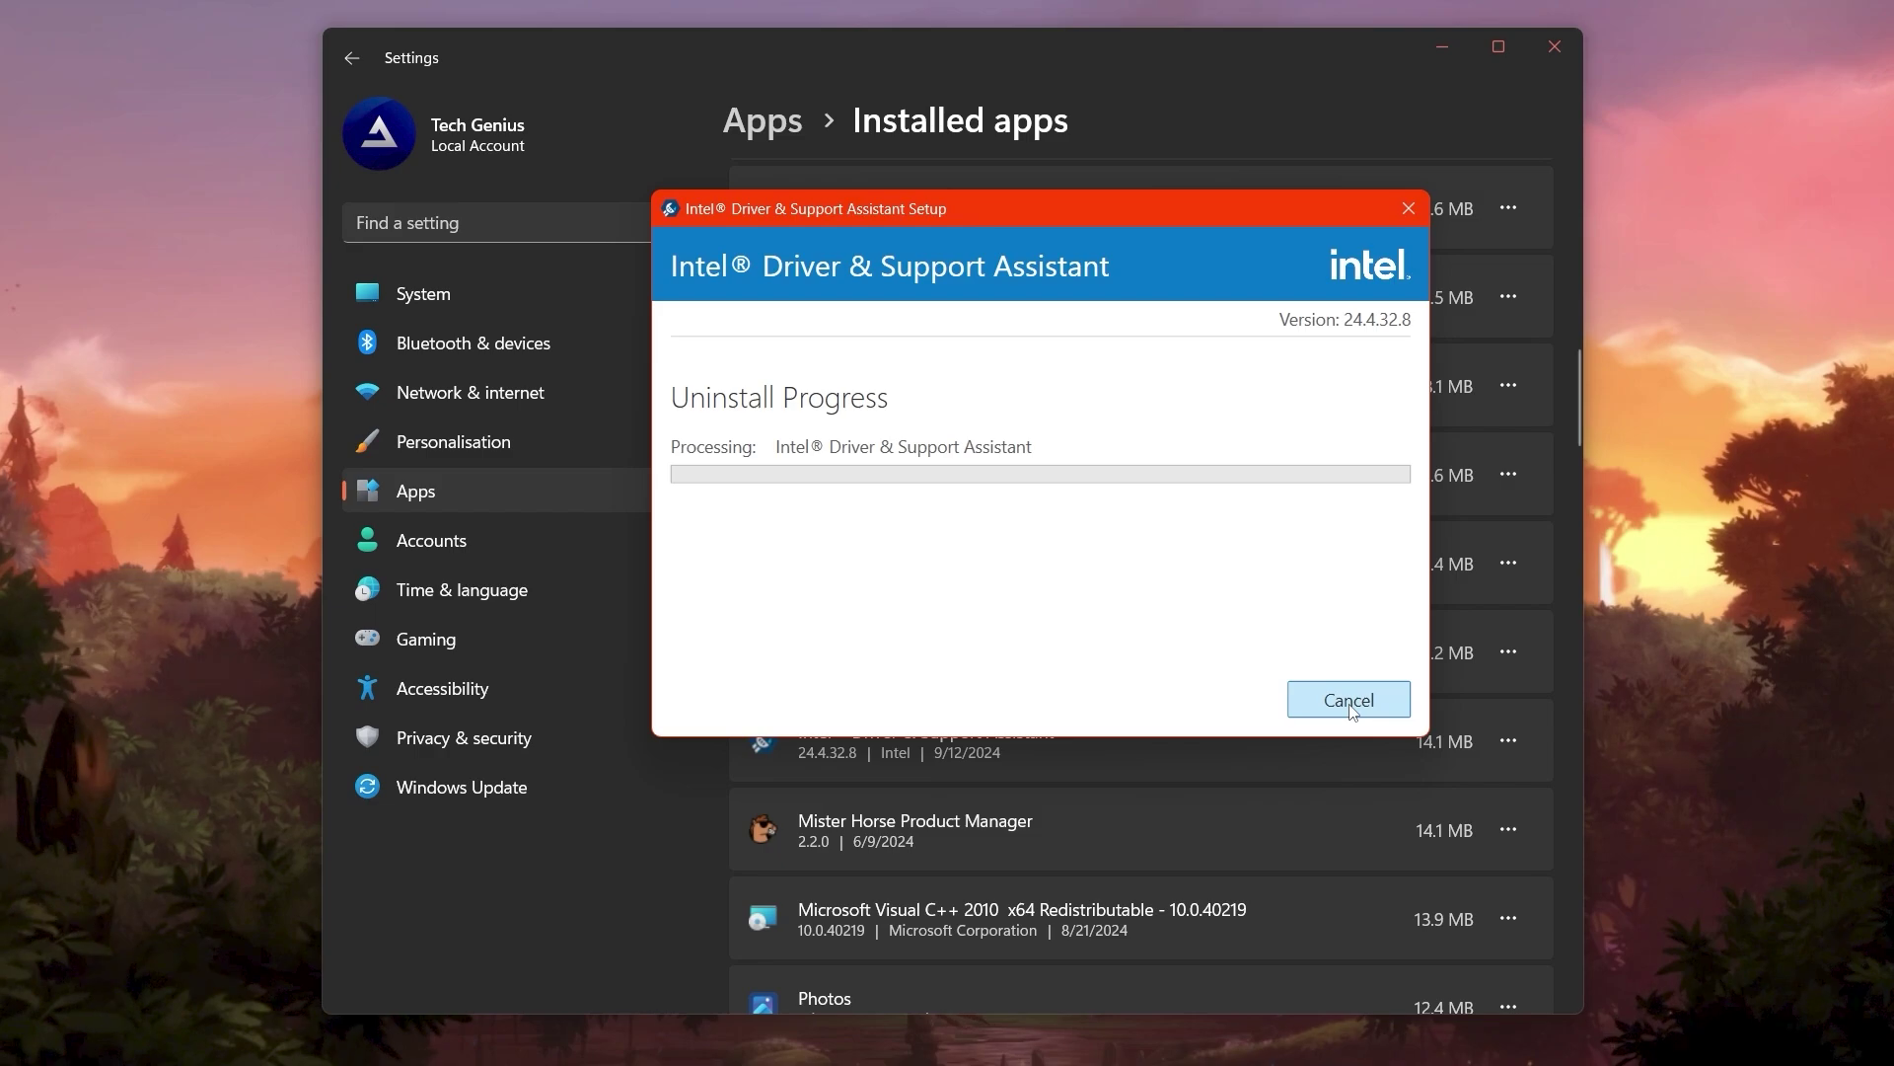
# - Look through the rest of the installed apps for unneeded programs and close Settings
pyautogui.scroll(-10, 996, 496)
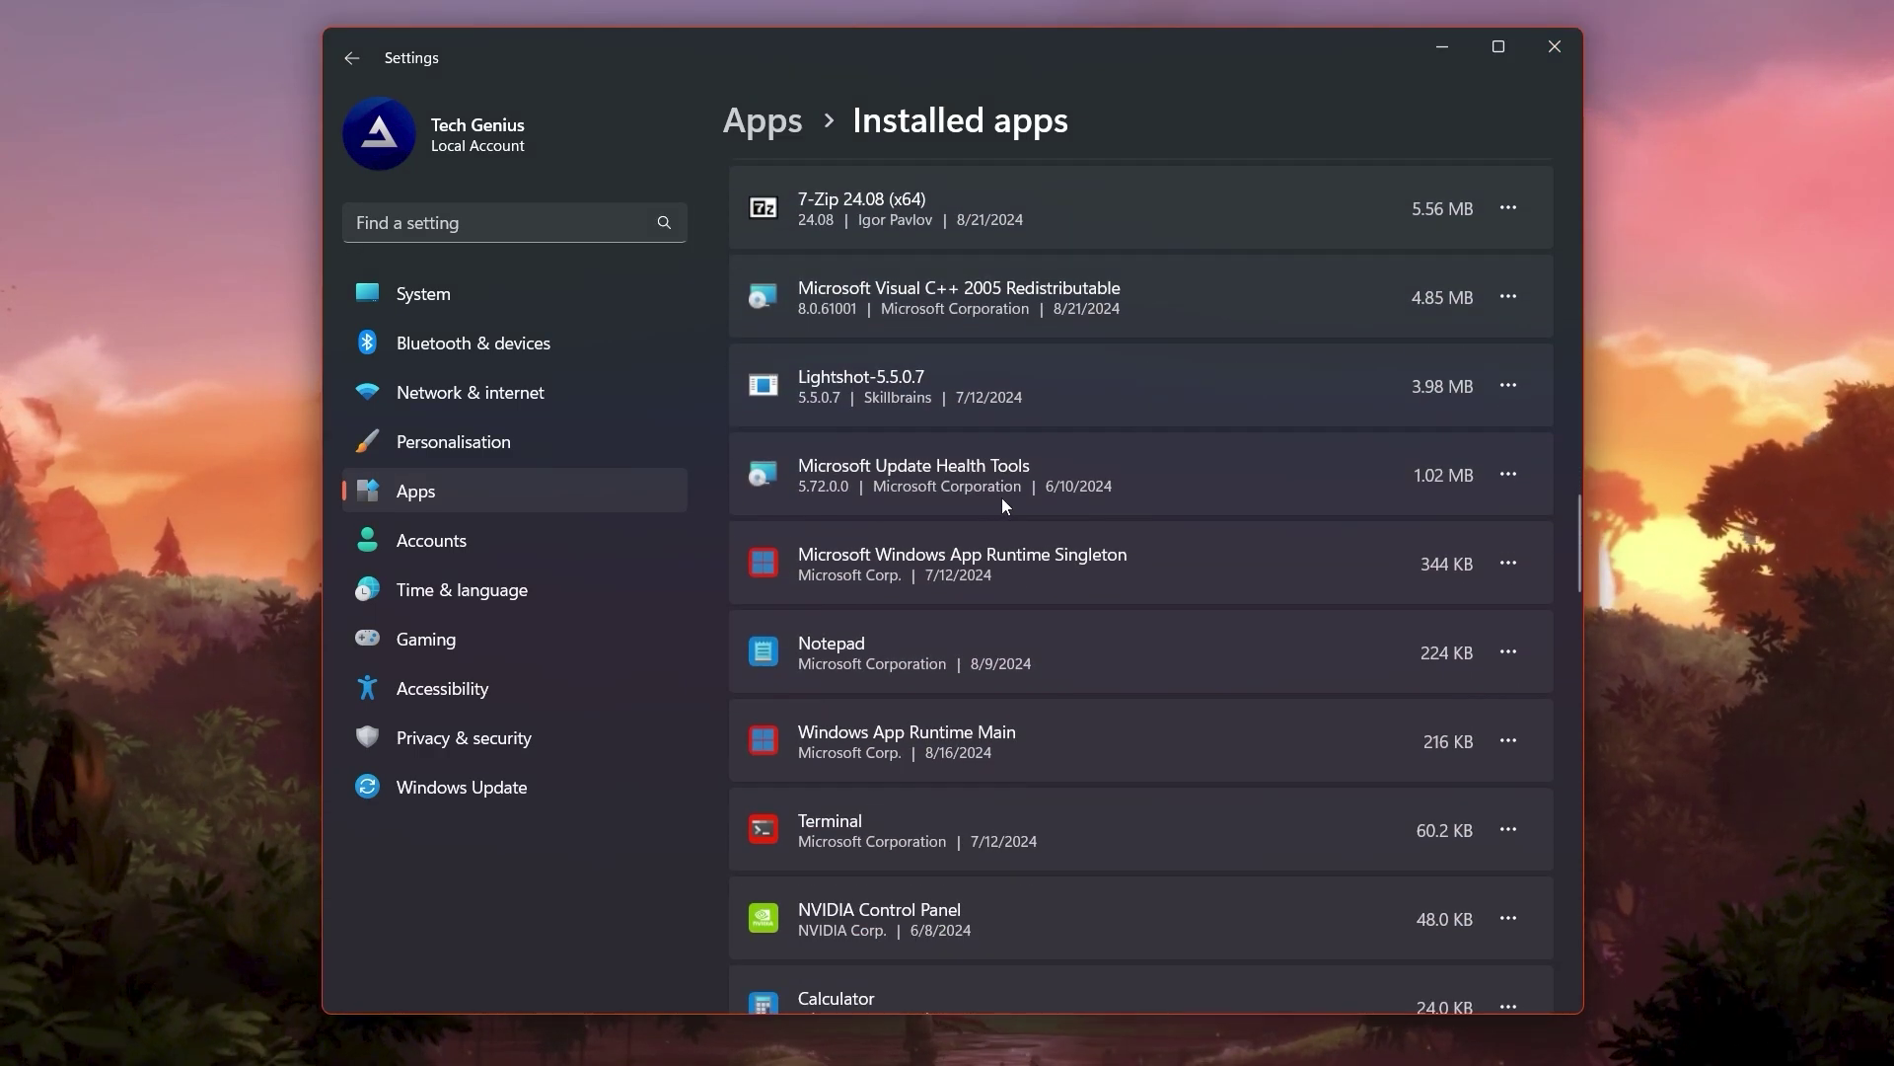
pyautogui.scroll(-20, 1004, 505)
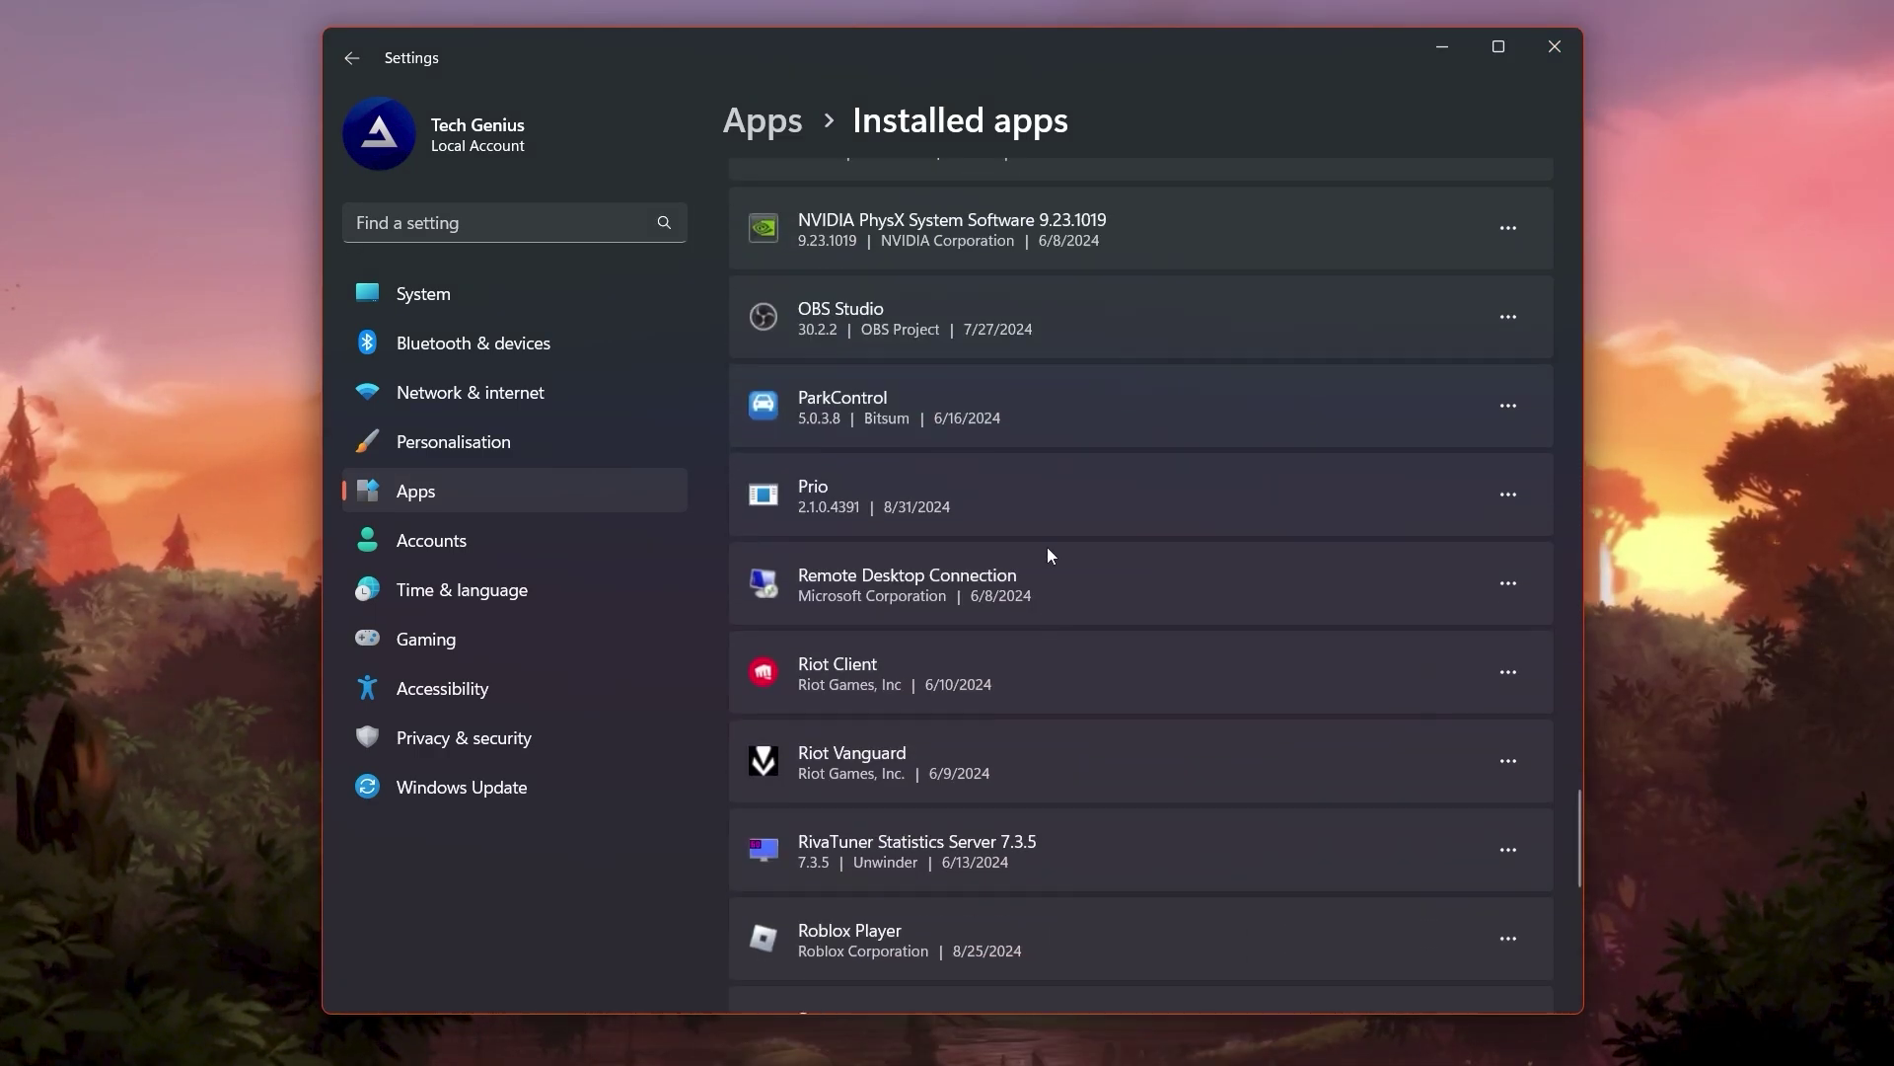
pyautogui.scroll(3, 1049, 533)
pyautogui.scroll(-12, 1049, 549)
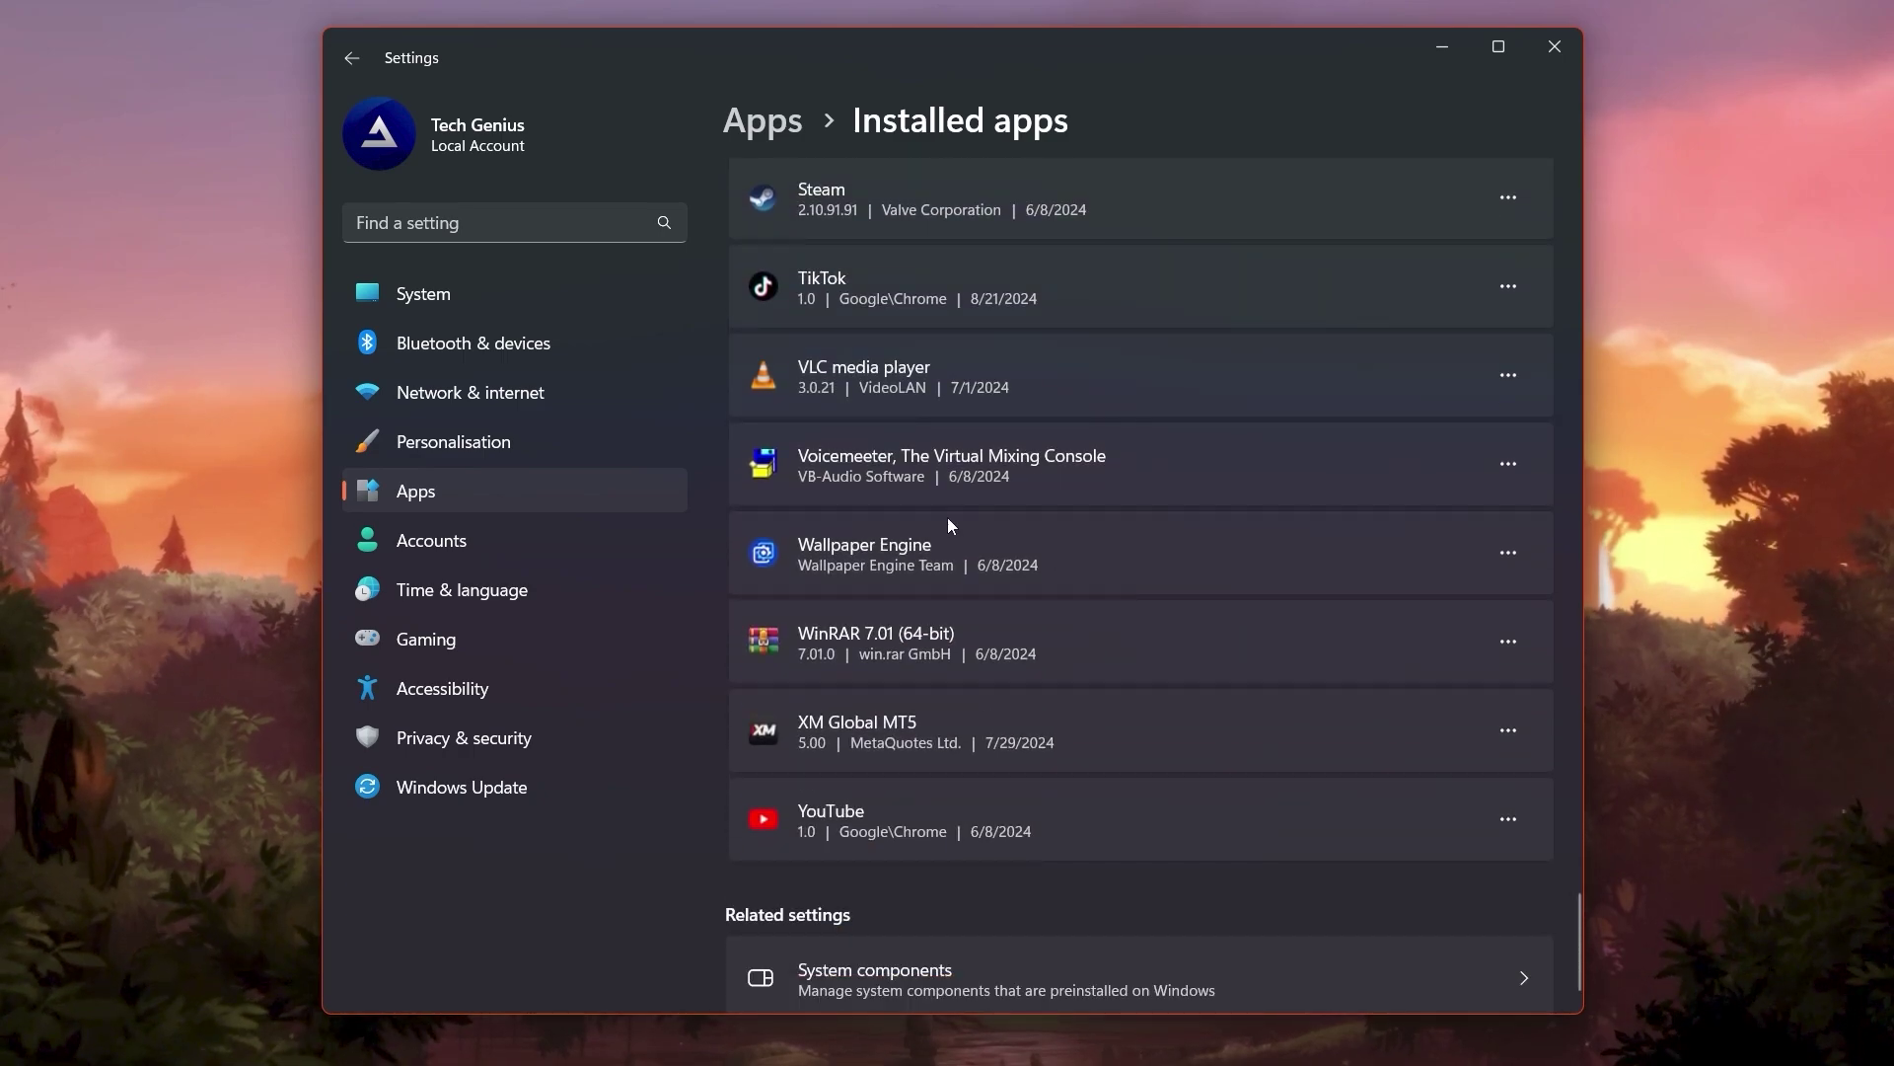
pyautogui.click(1581, 49)
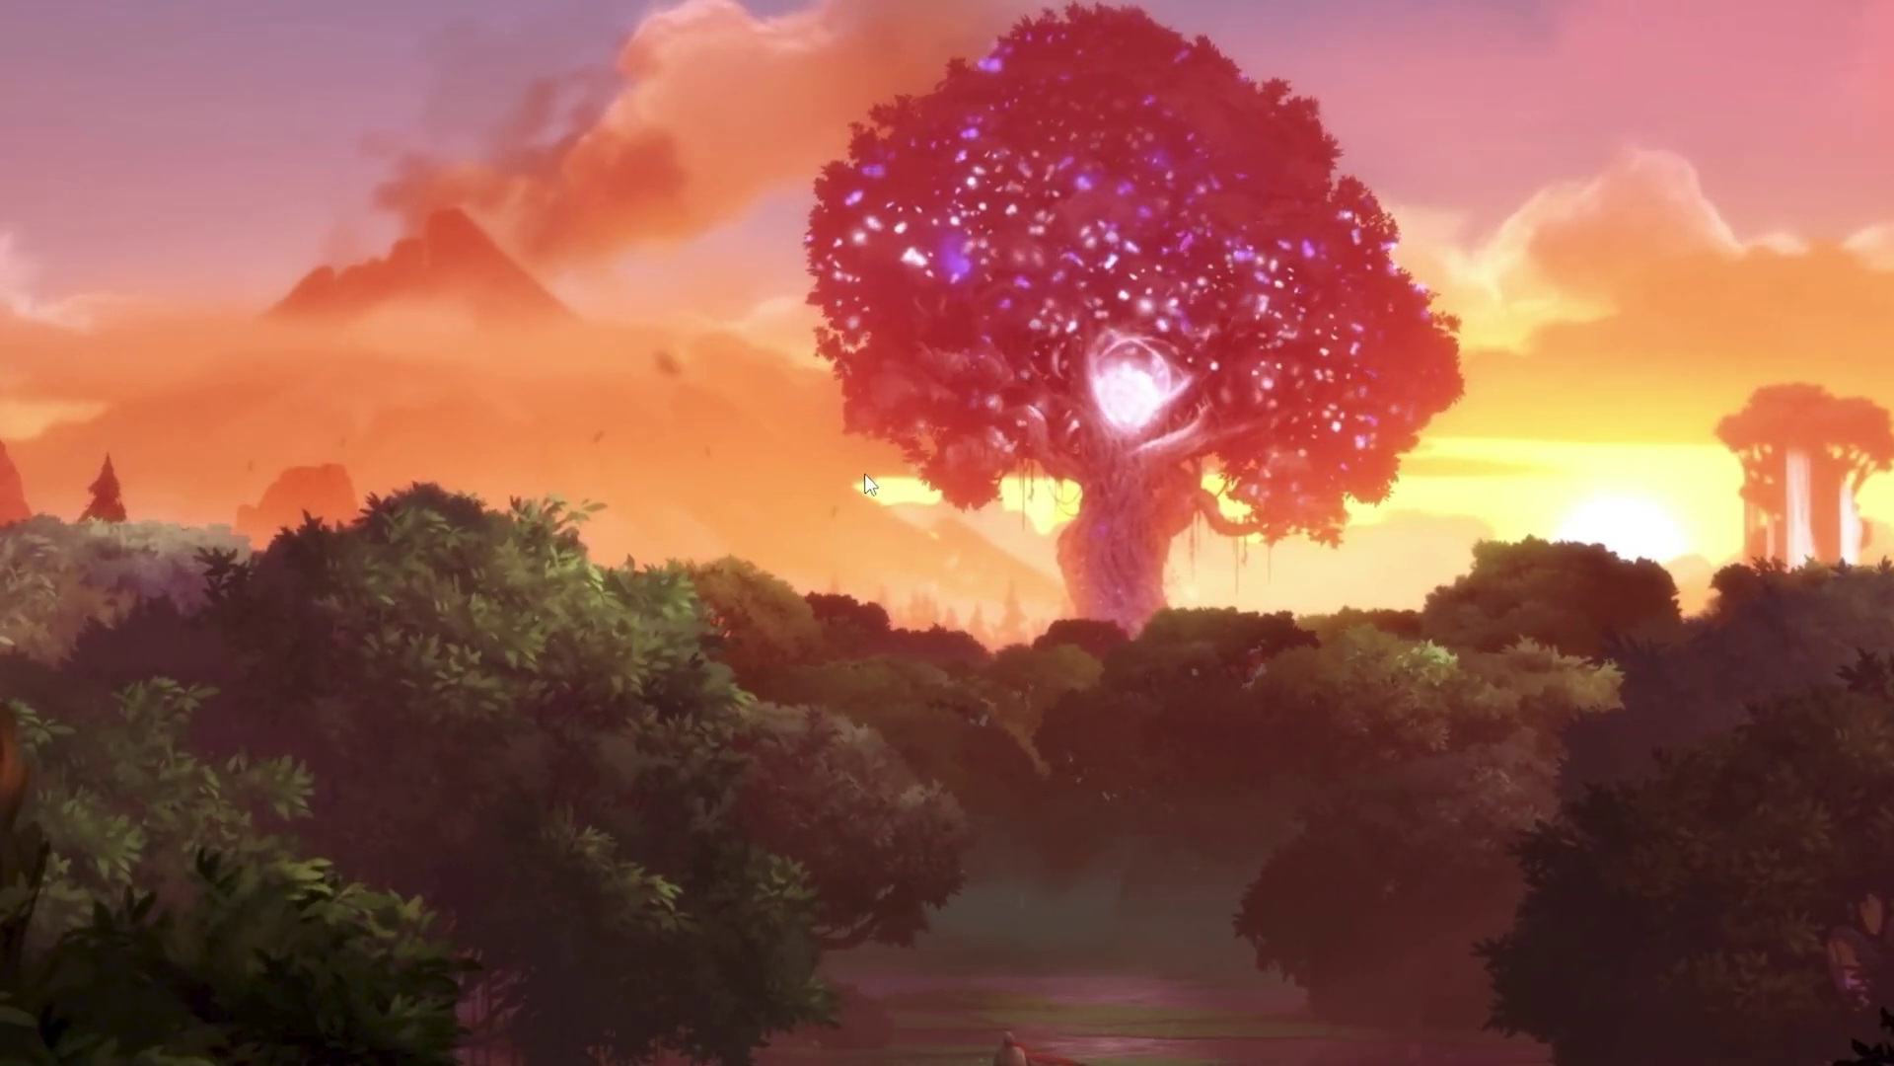
# - In File Explorer, go to C:\Program Files\Epic Games\Fortnite\FortniteGame\Binaries\Win64
pyautogui.press('super+e')
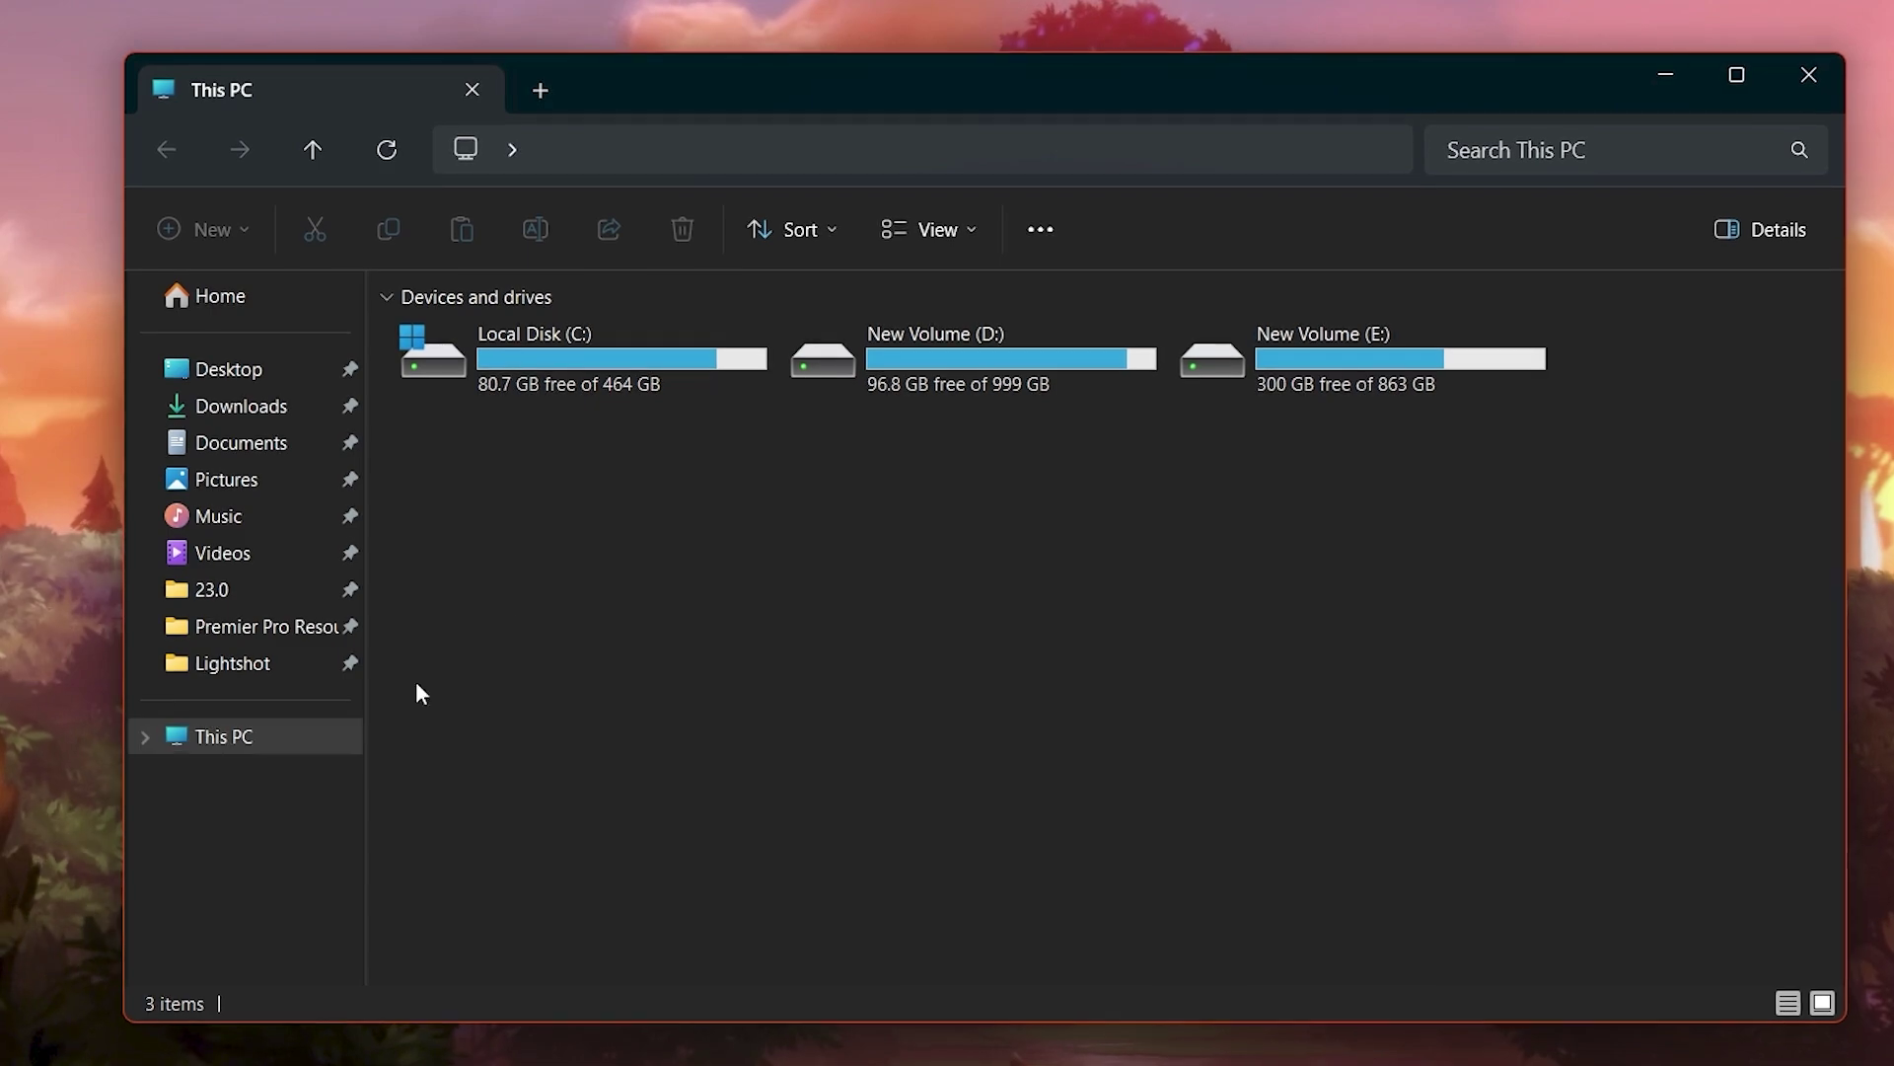
pyautogui.doubleClick(494, 357)
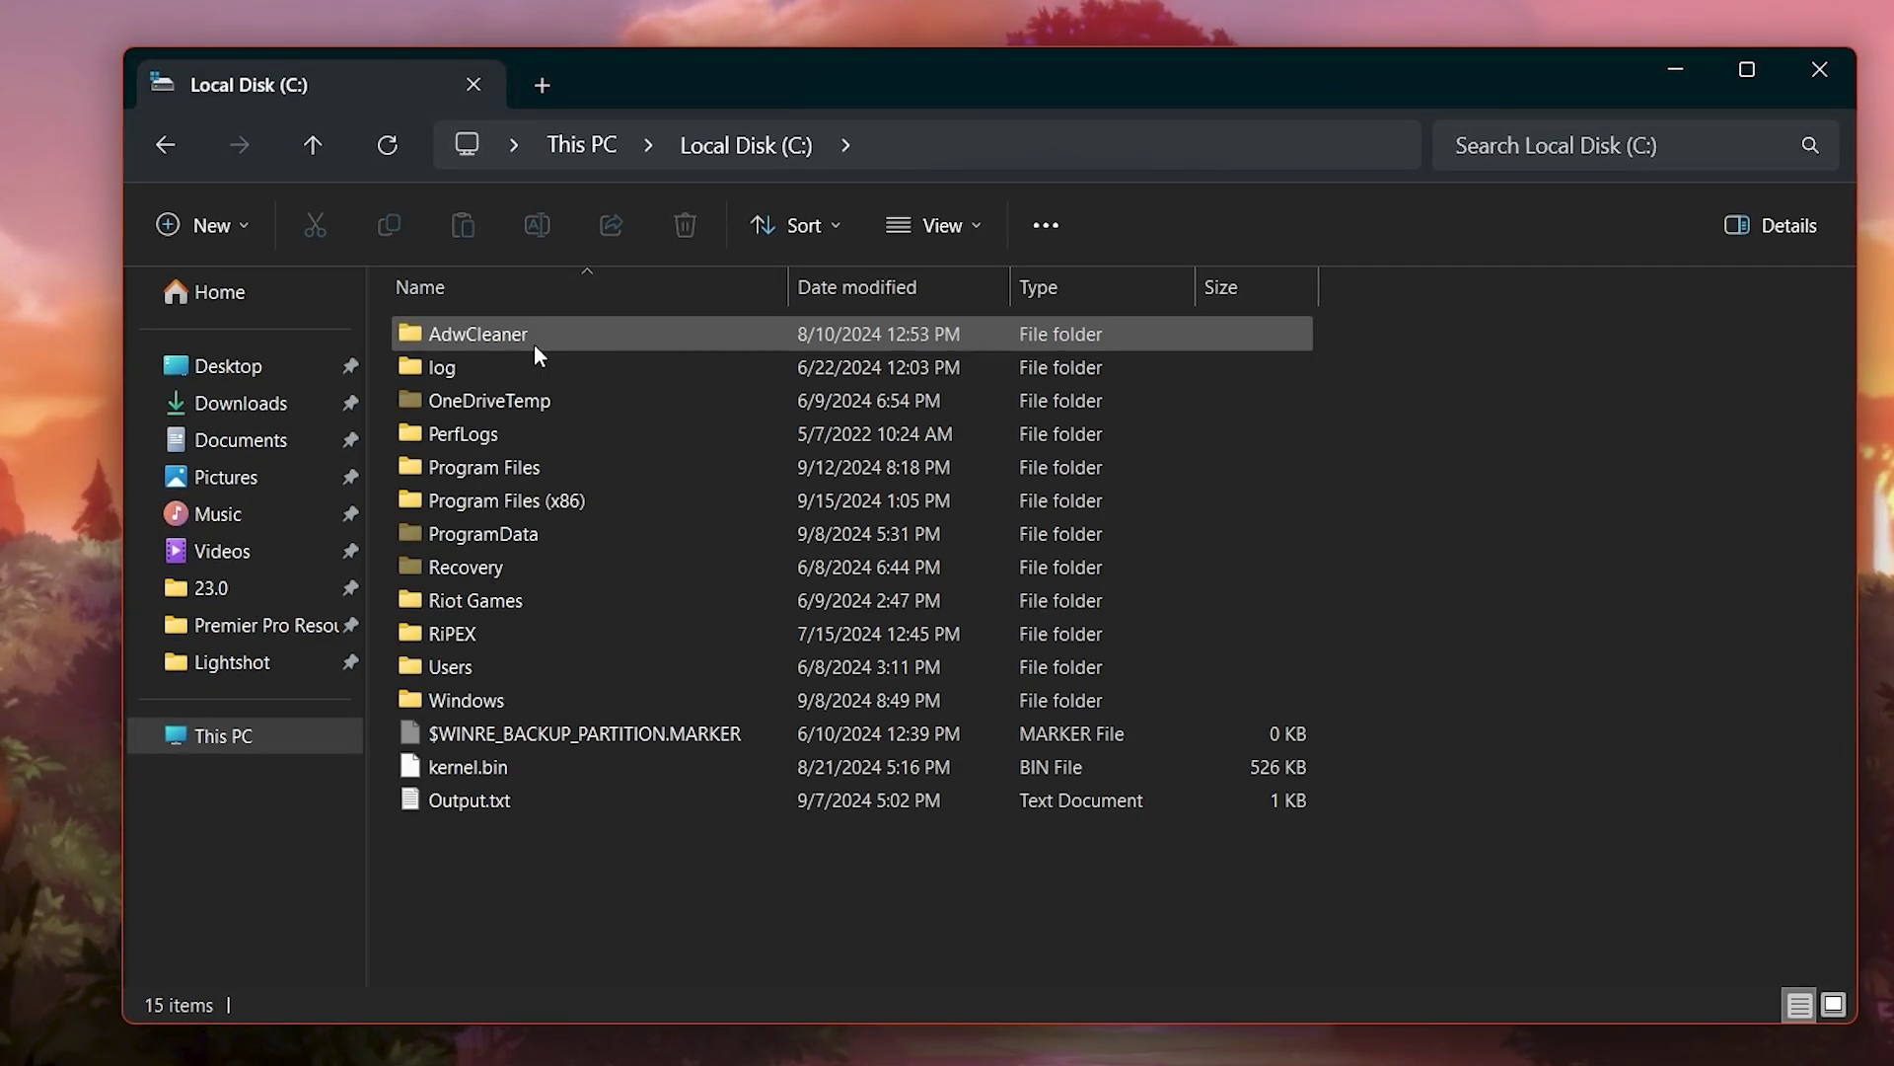
pyautogui.doubleClick(487, 468)
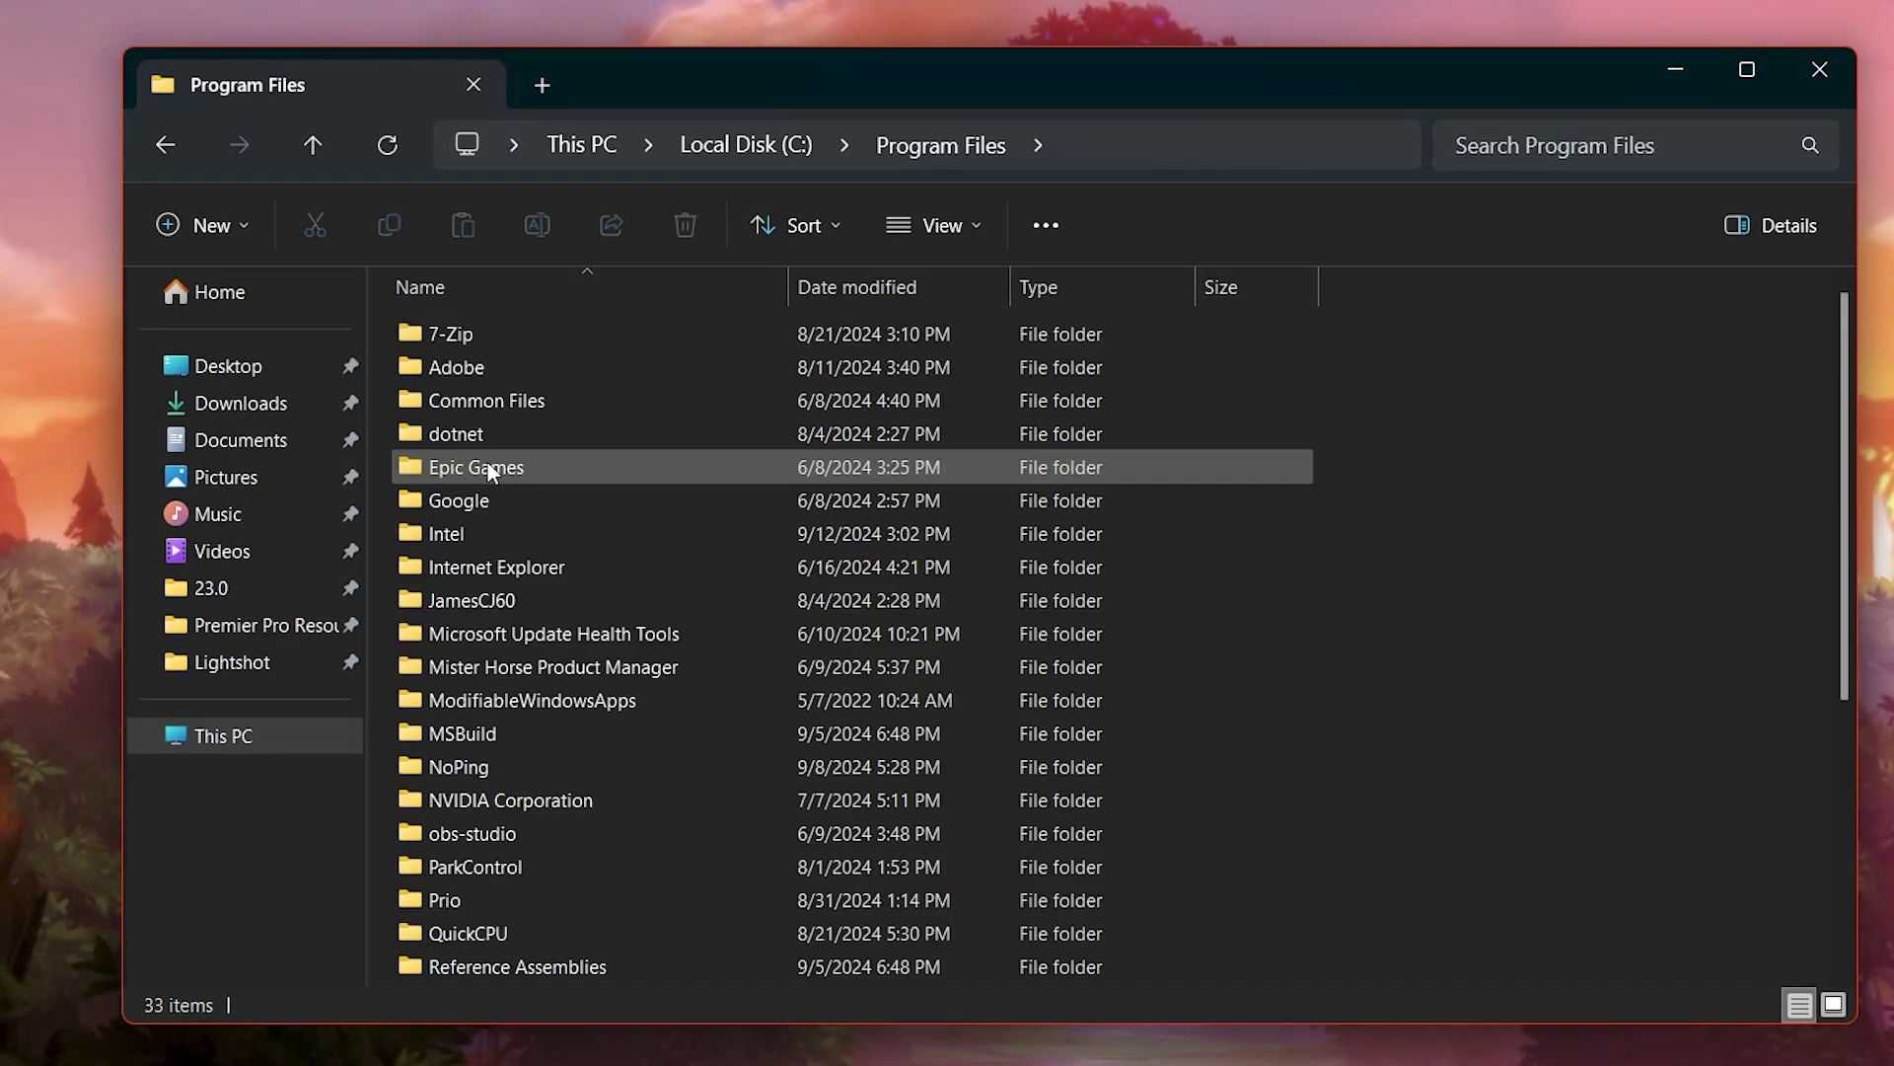
pyautogui.doubleClick(491, 470)
pyautogui.doubleClick(473, 333)
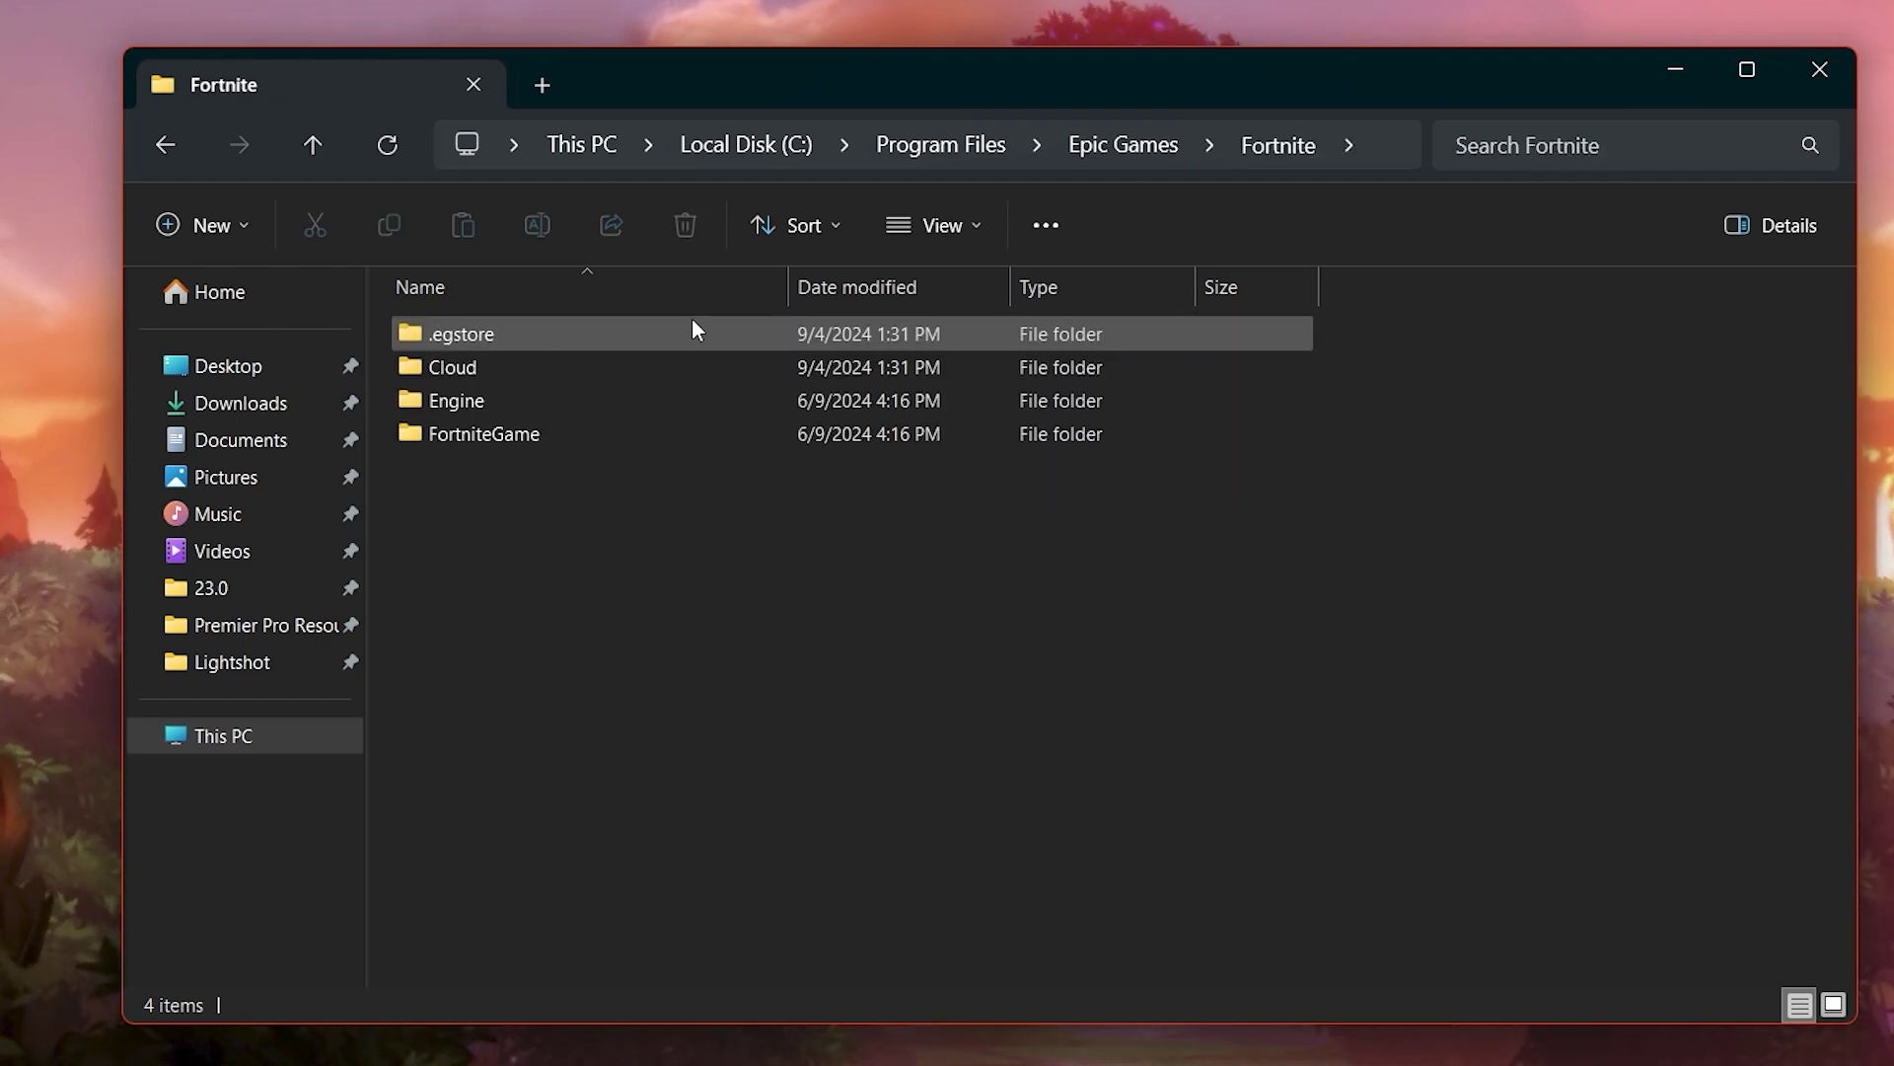
pyautogui.doubleClick(566, 434)
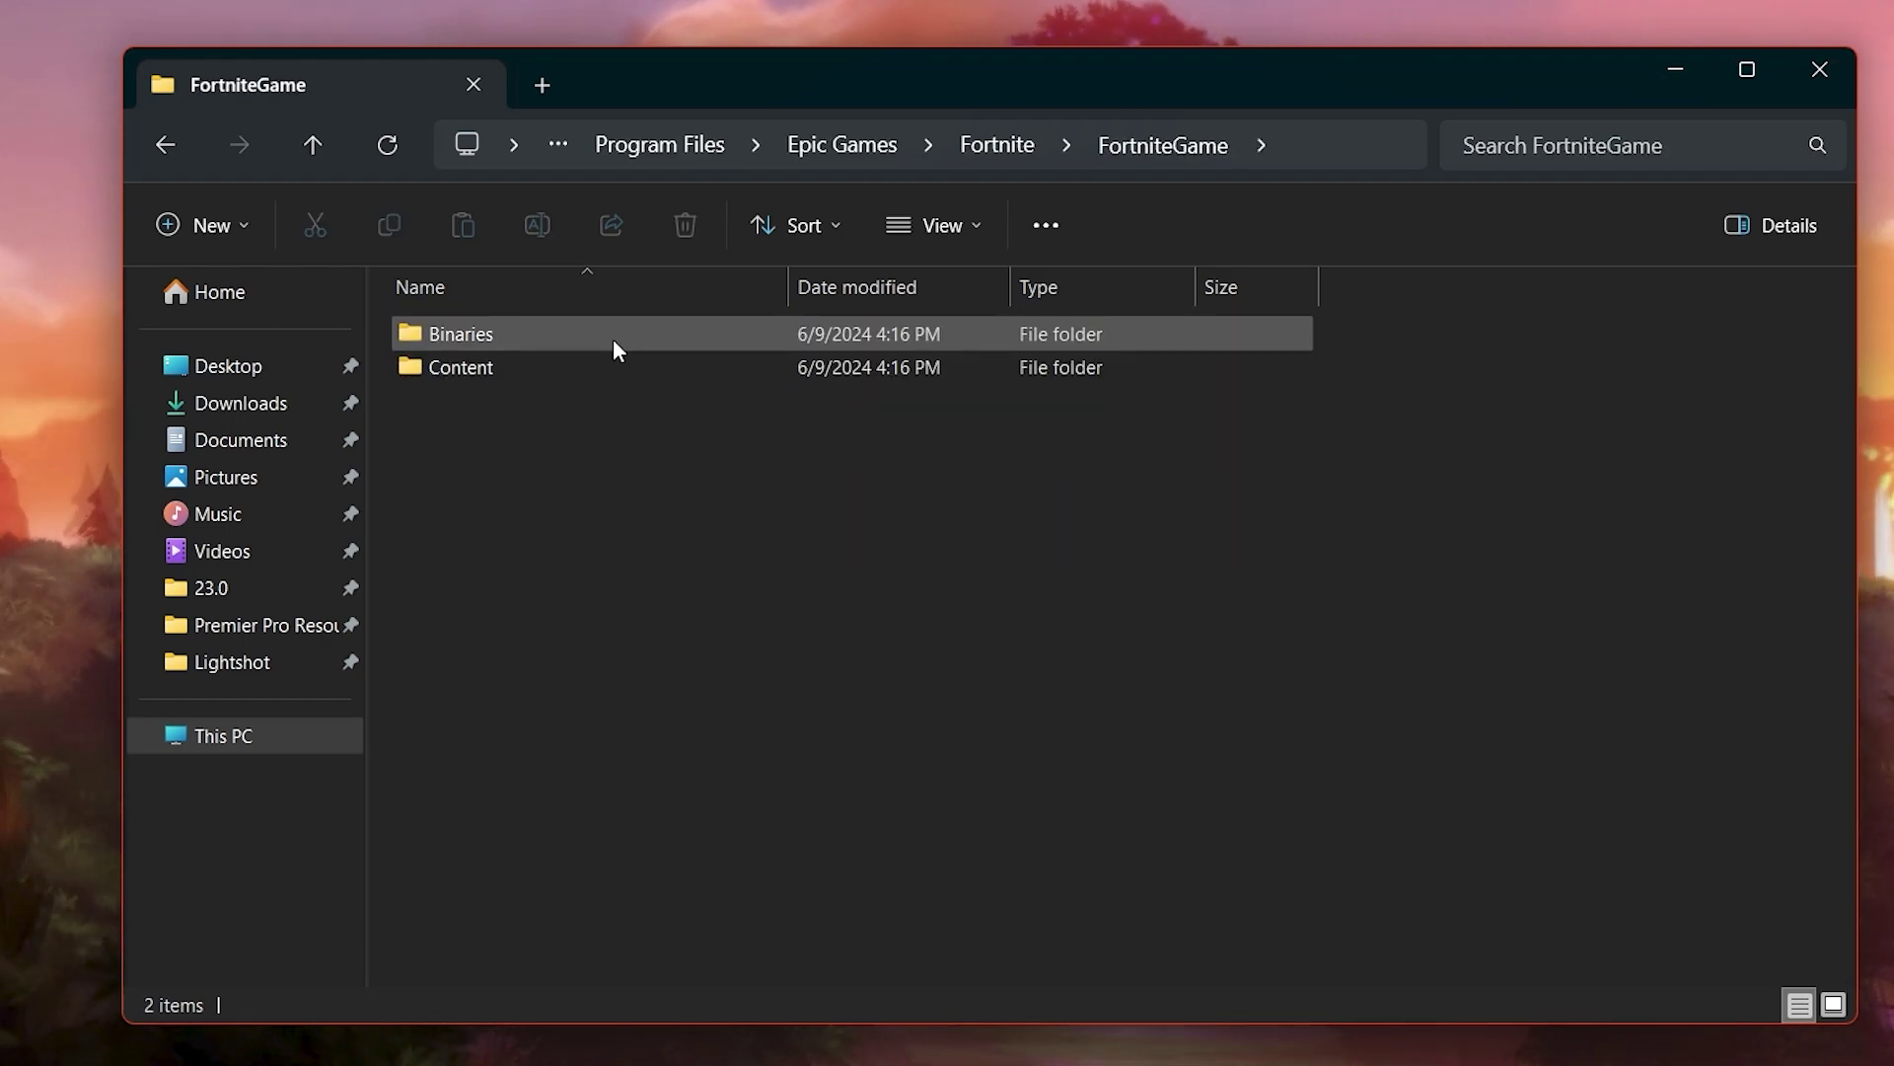
pyautogui.doubleClick(545, 348)
pyautogui.doubleClick(565, 361)
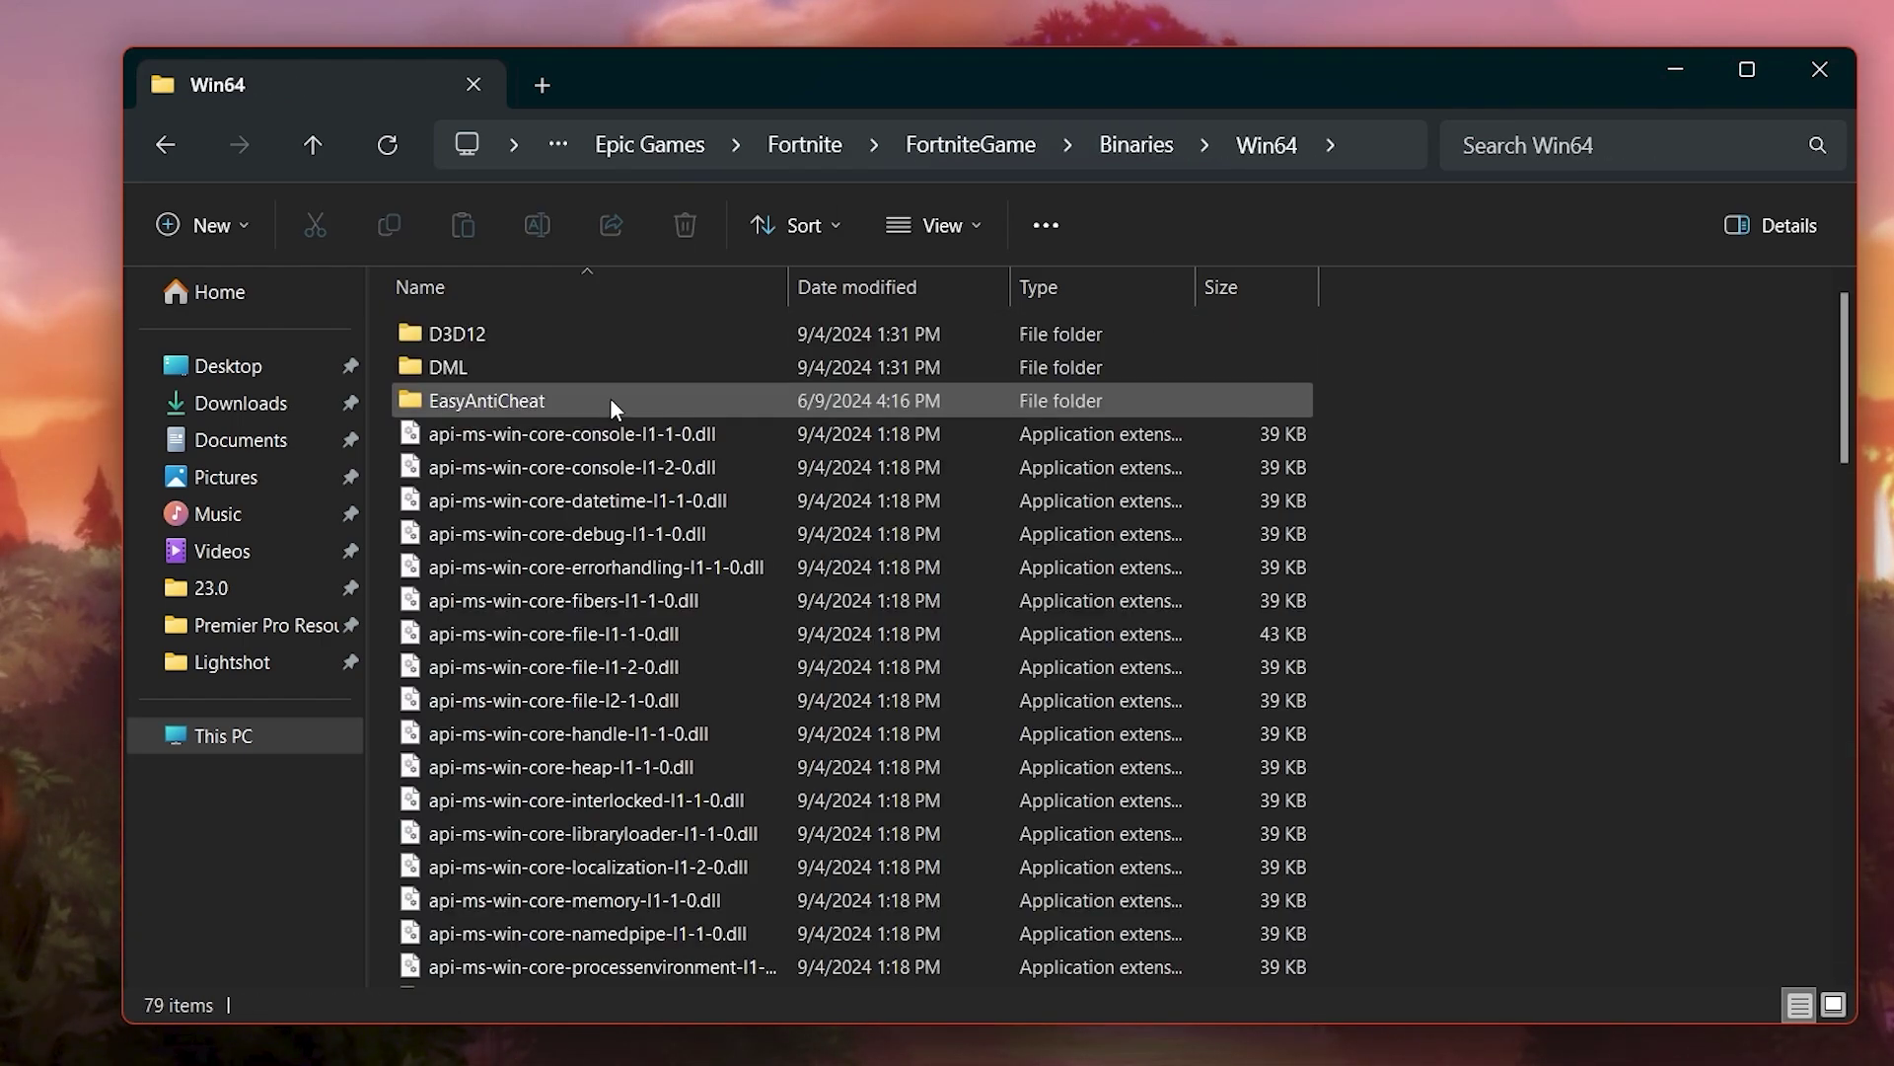
# - Open the compatibility settings in the properties of FortniteClient-Win64-Shipping.exe
pyautogui.scroll(-5, 992, 618)
pyautogui.scroll(-11, 1003, 655)
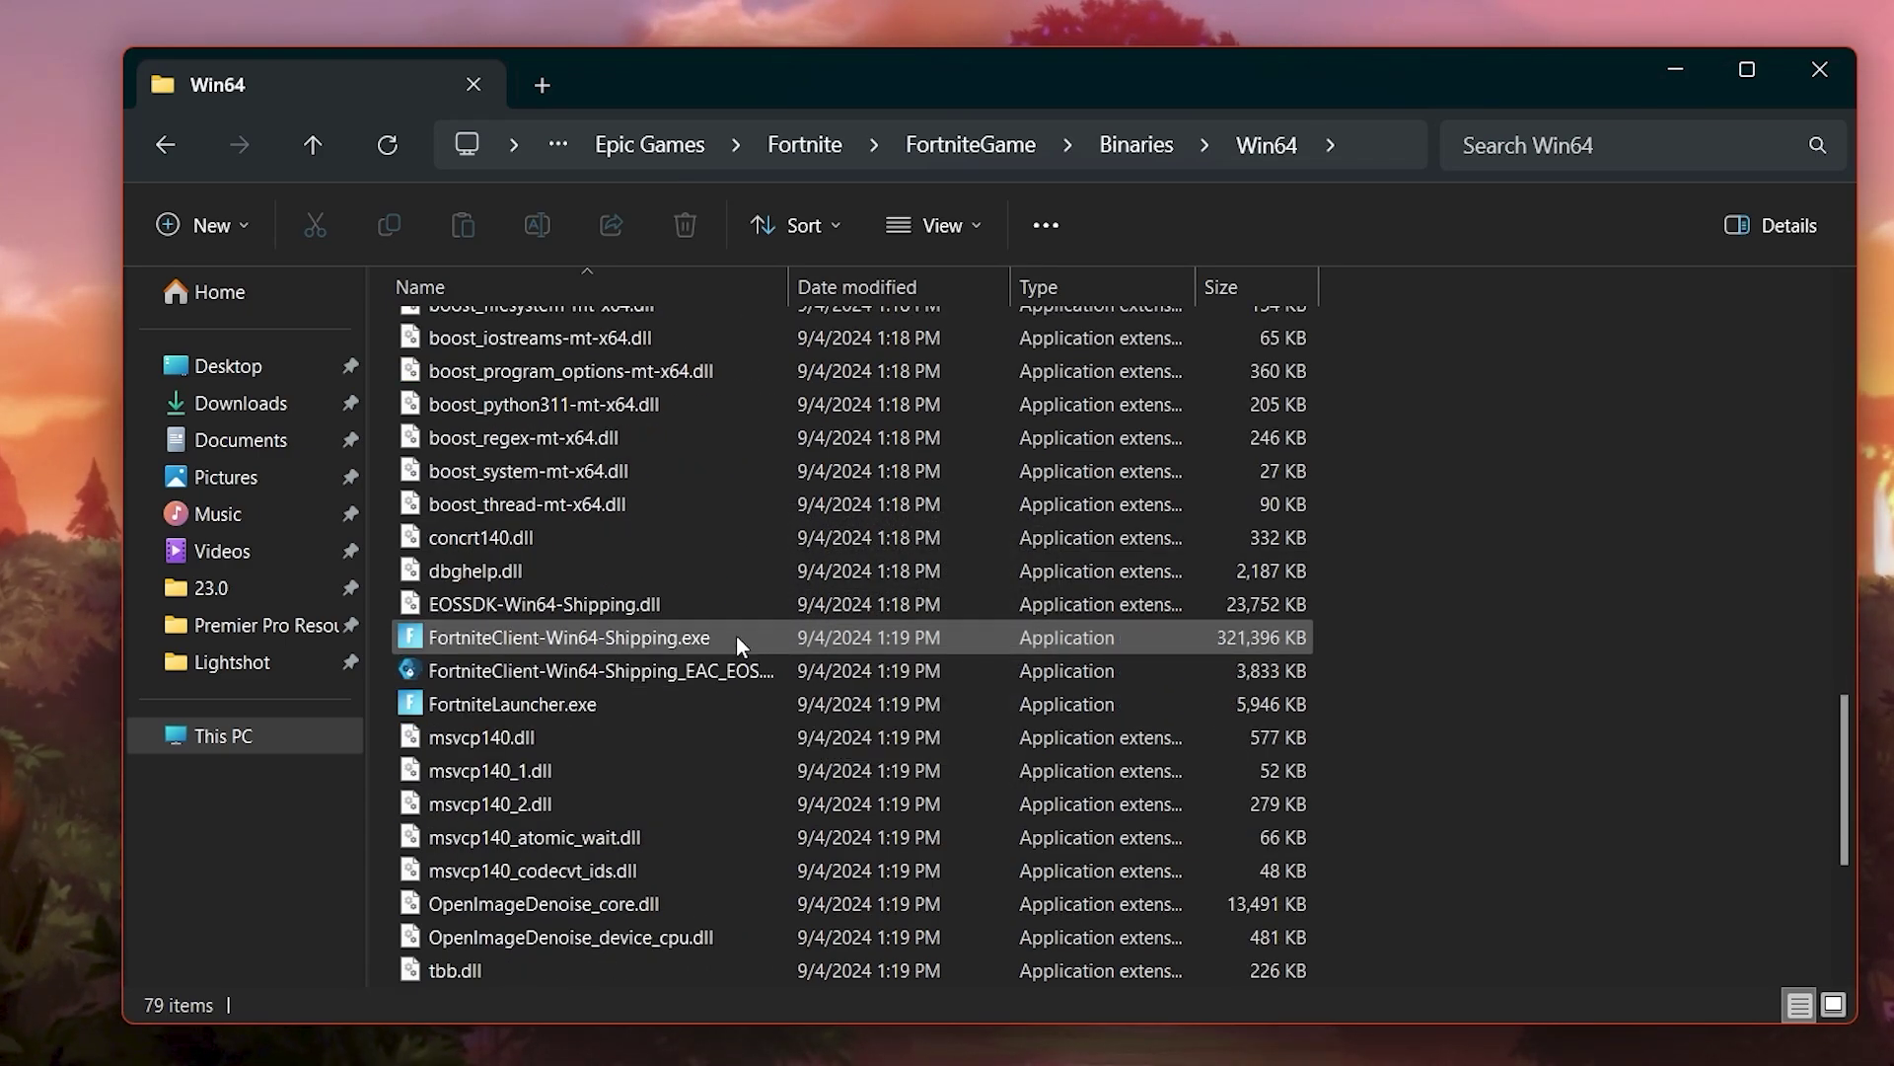
pyautogui.rightClick(582, 638)
pyautogui.click(585, 607)
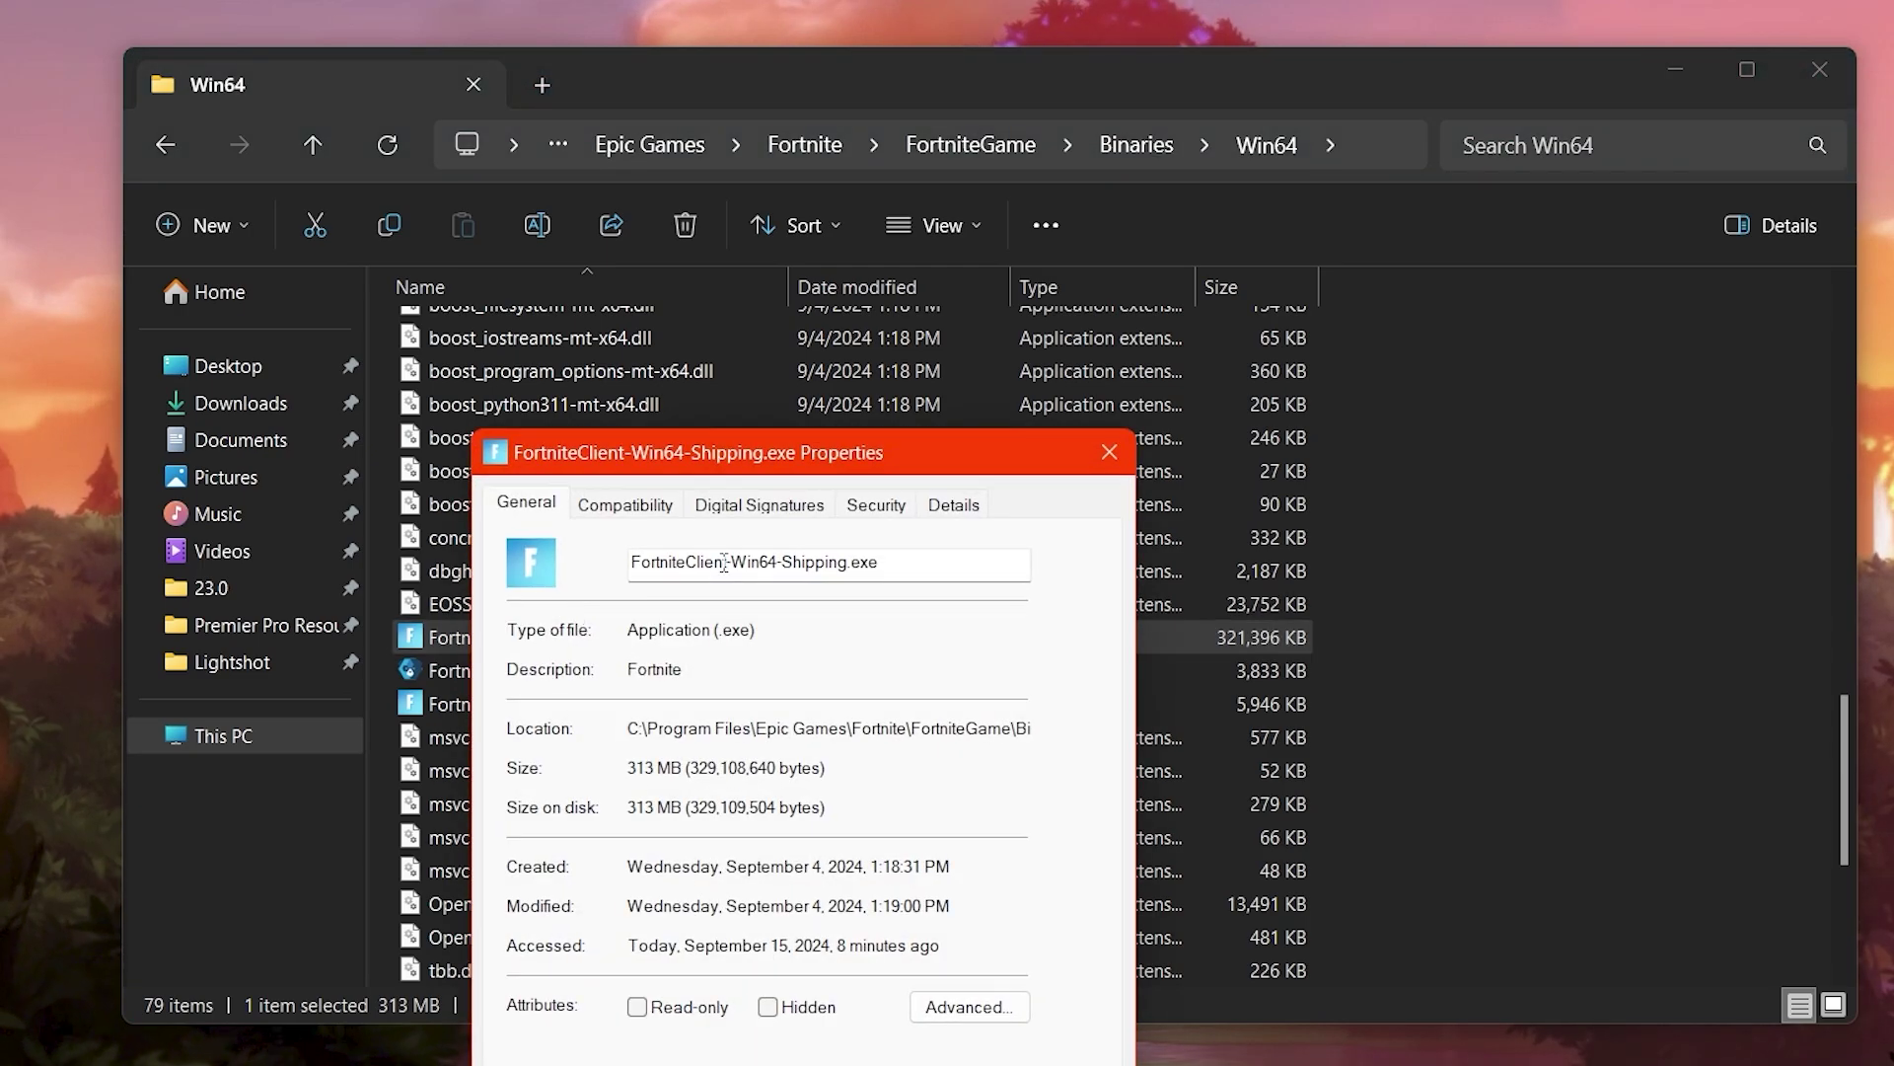
pyautogui.moveTo(747, 418); pyautogui.dragTo(938, 88)
pyautogui.click(829, 160)
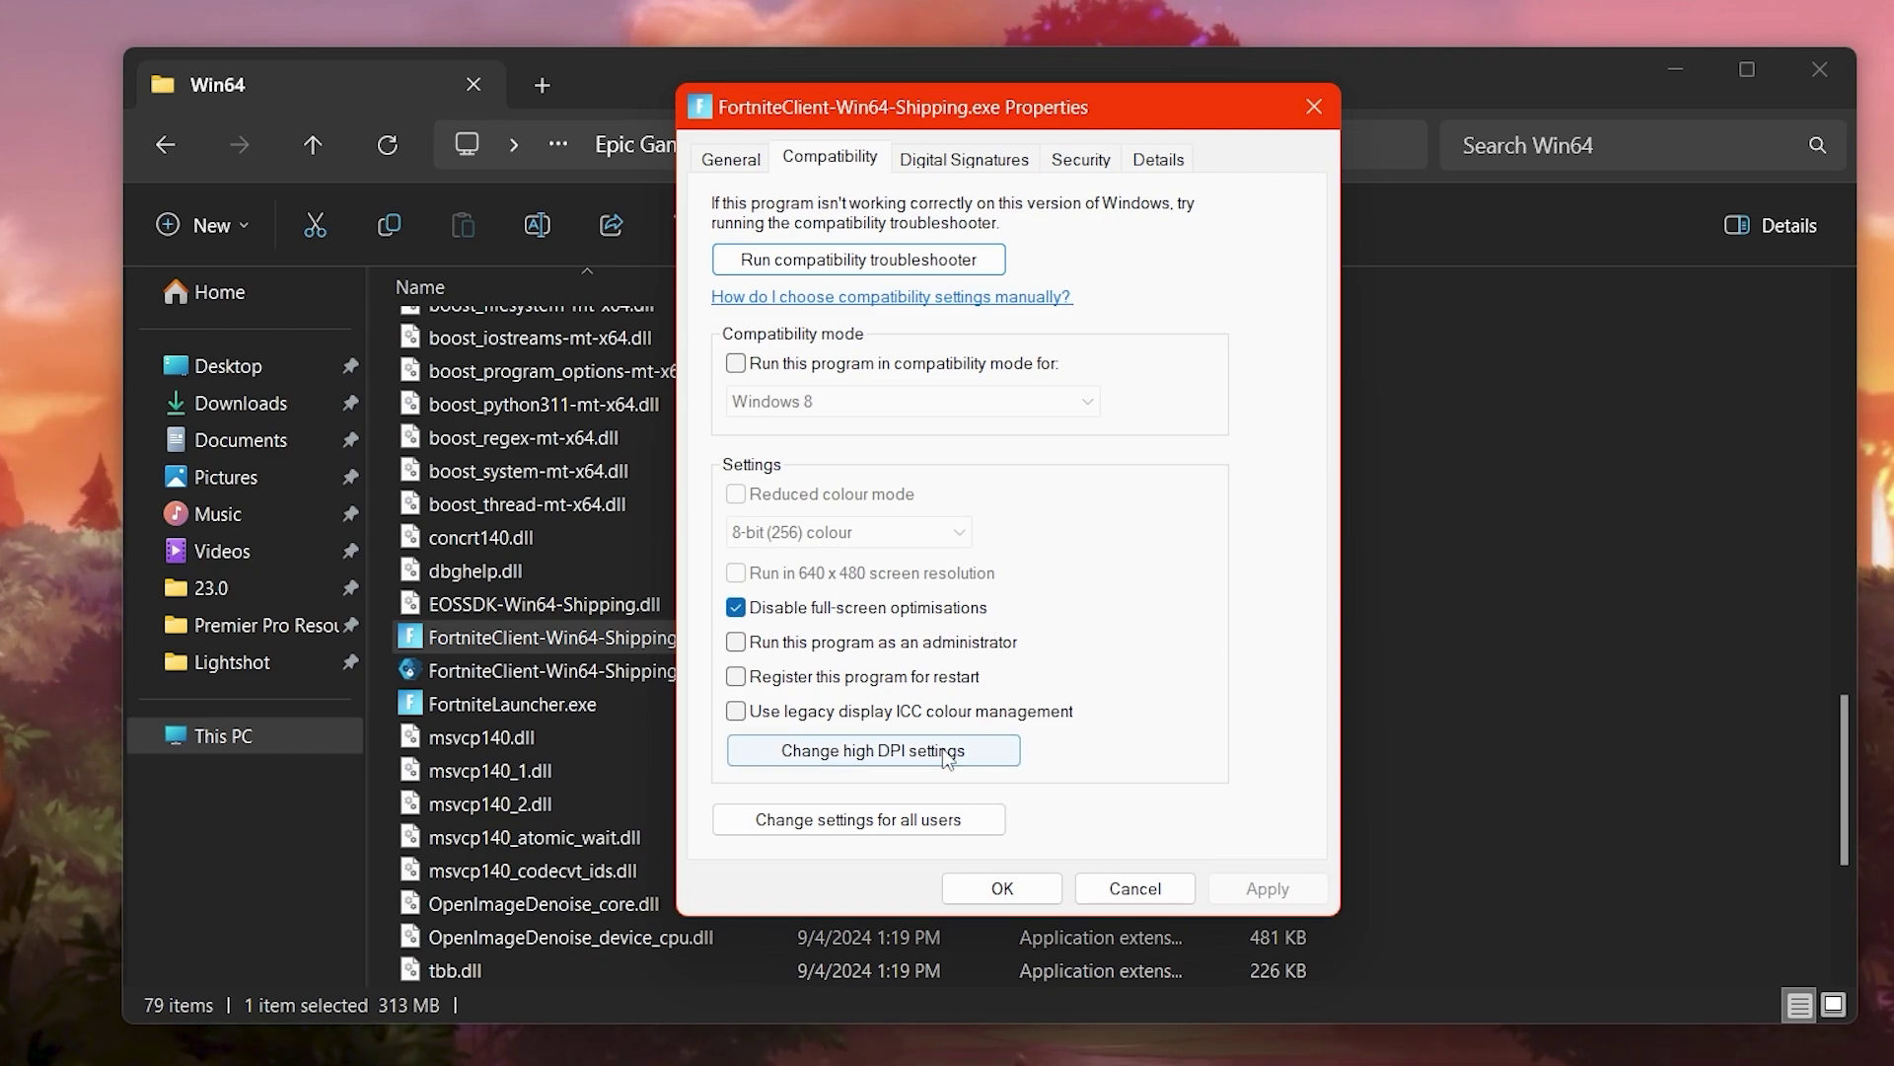
# - Confirm the high DPI scaling override performed by Application, and accept the properties with full-screen optimisations disabled
pyautogui.click(850, 752)
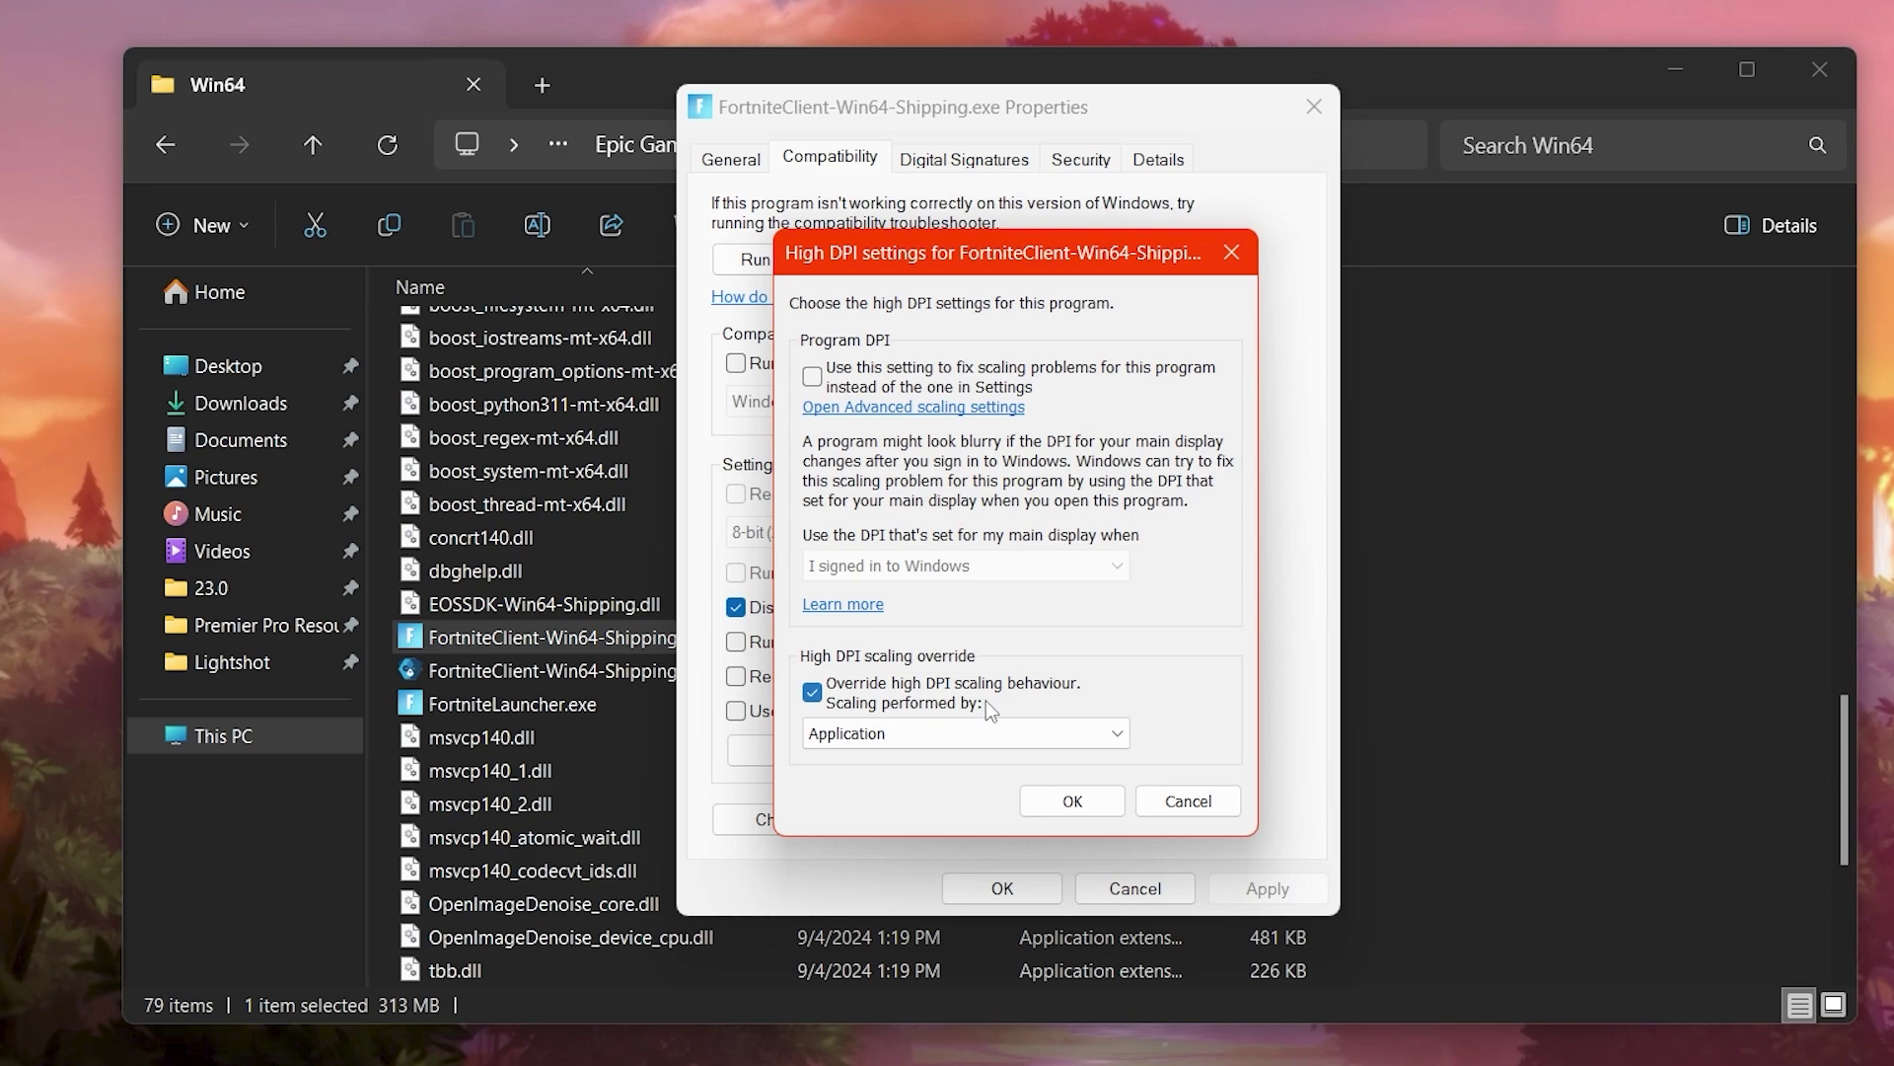
pyautogui.click(1068, 780)
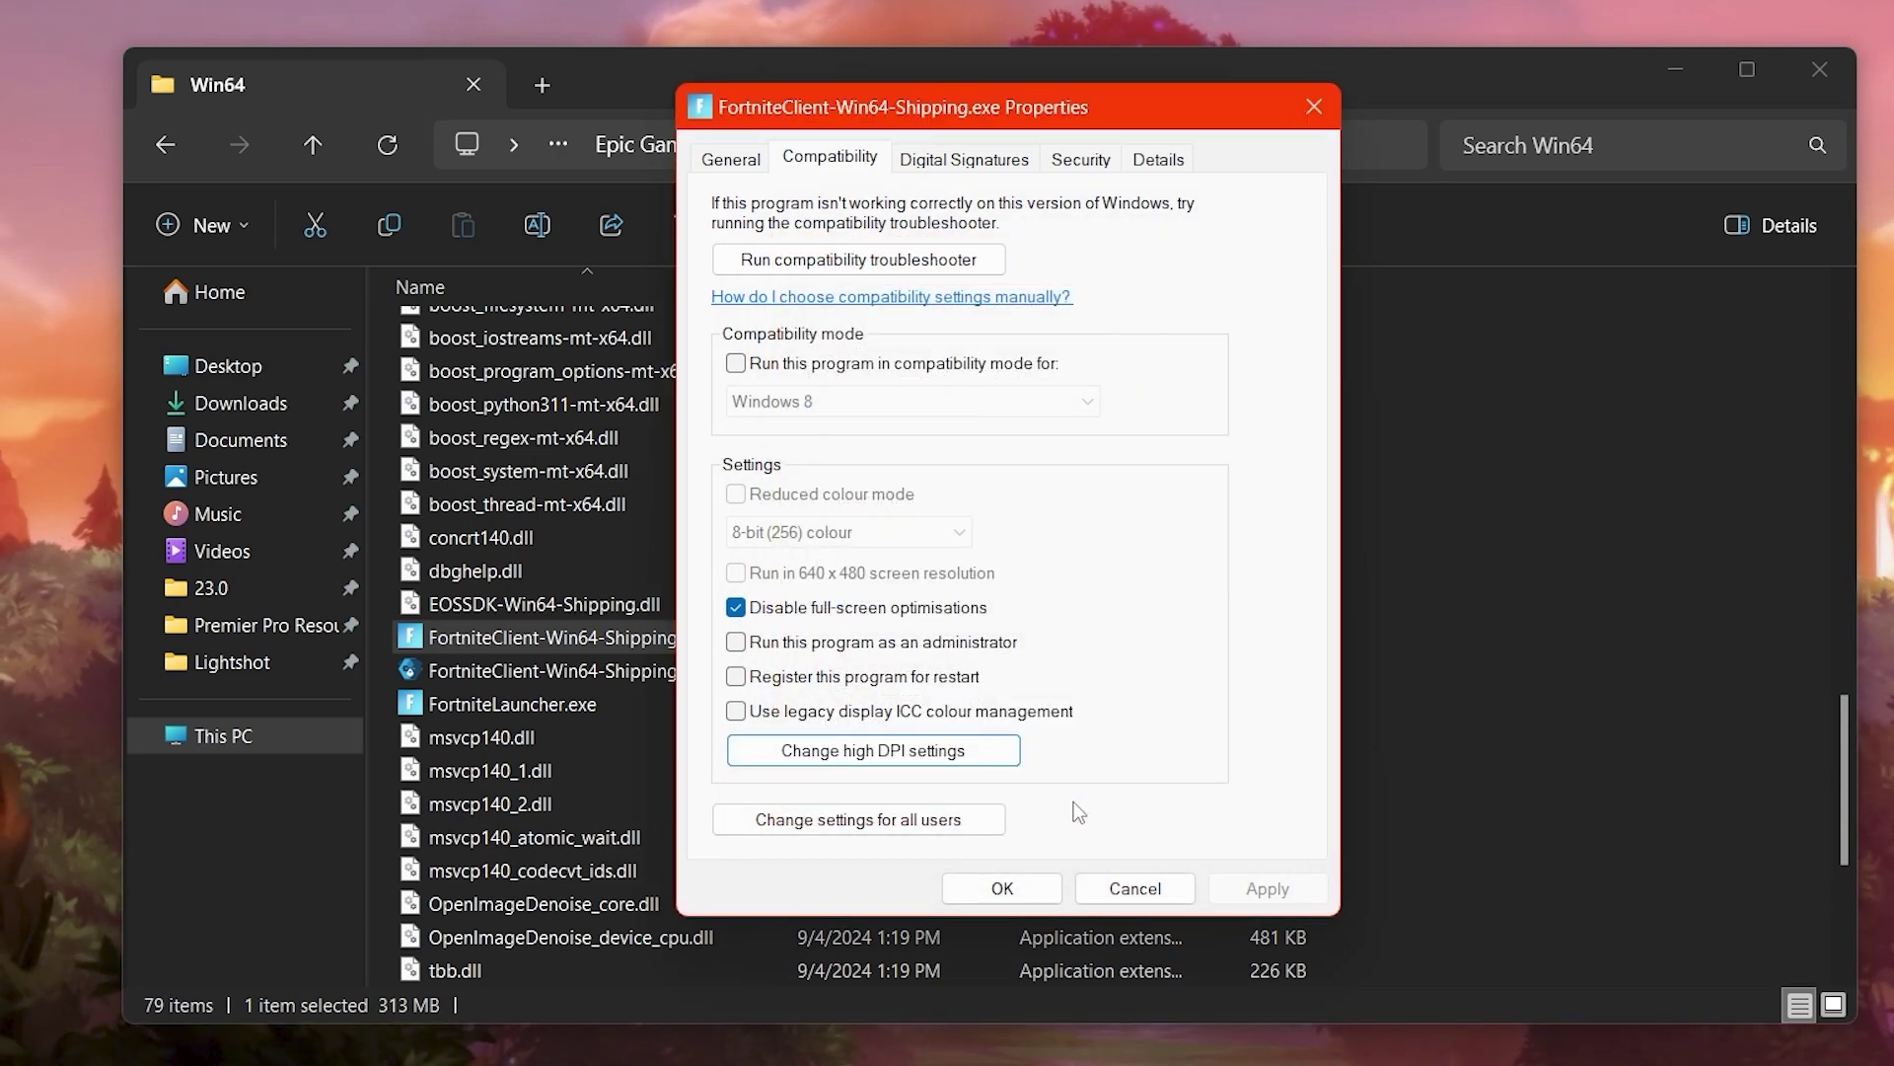
pyautogui.click(1022, 893)
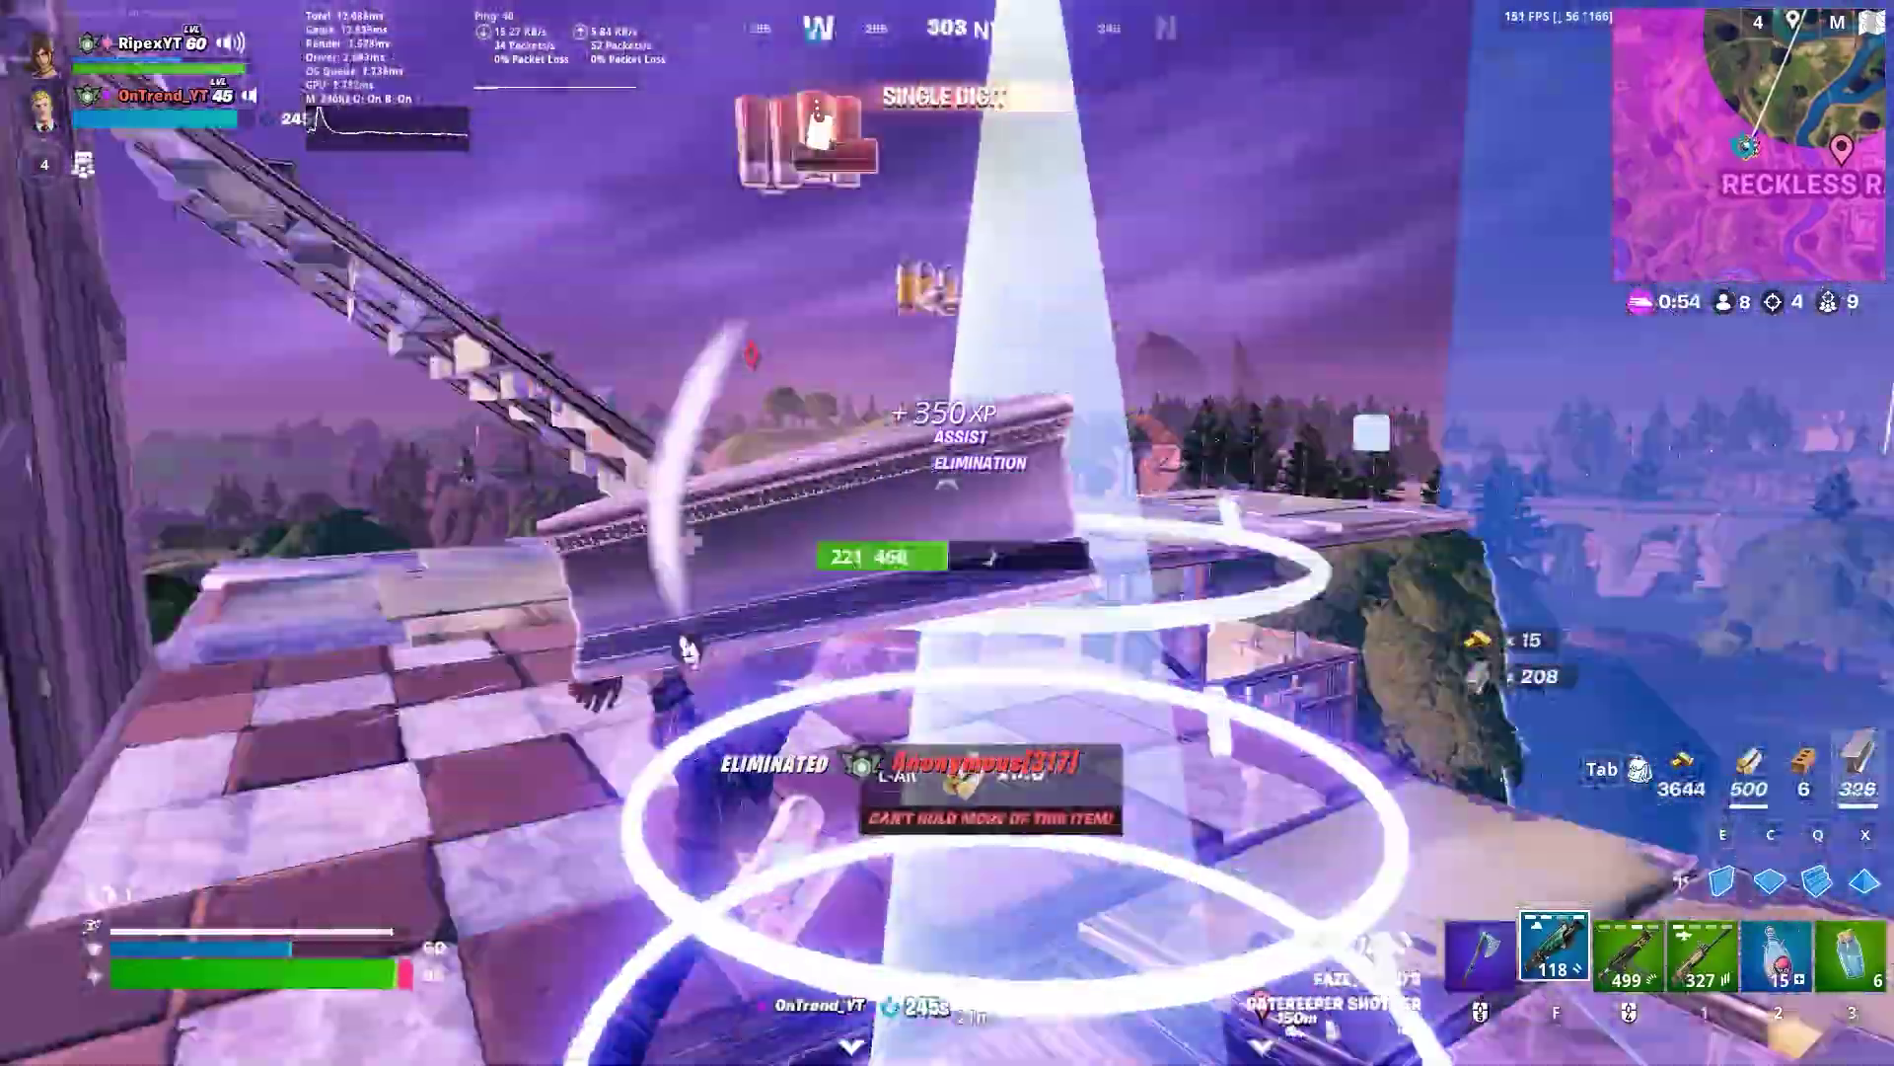
pyautogui.press('q')
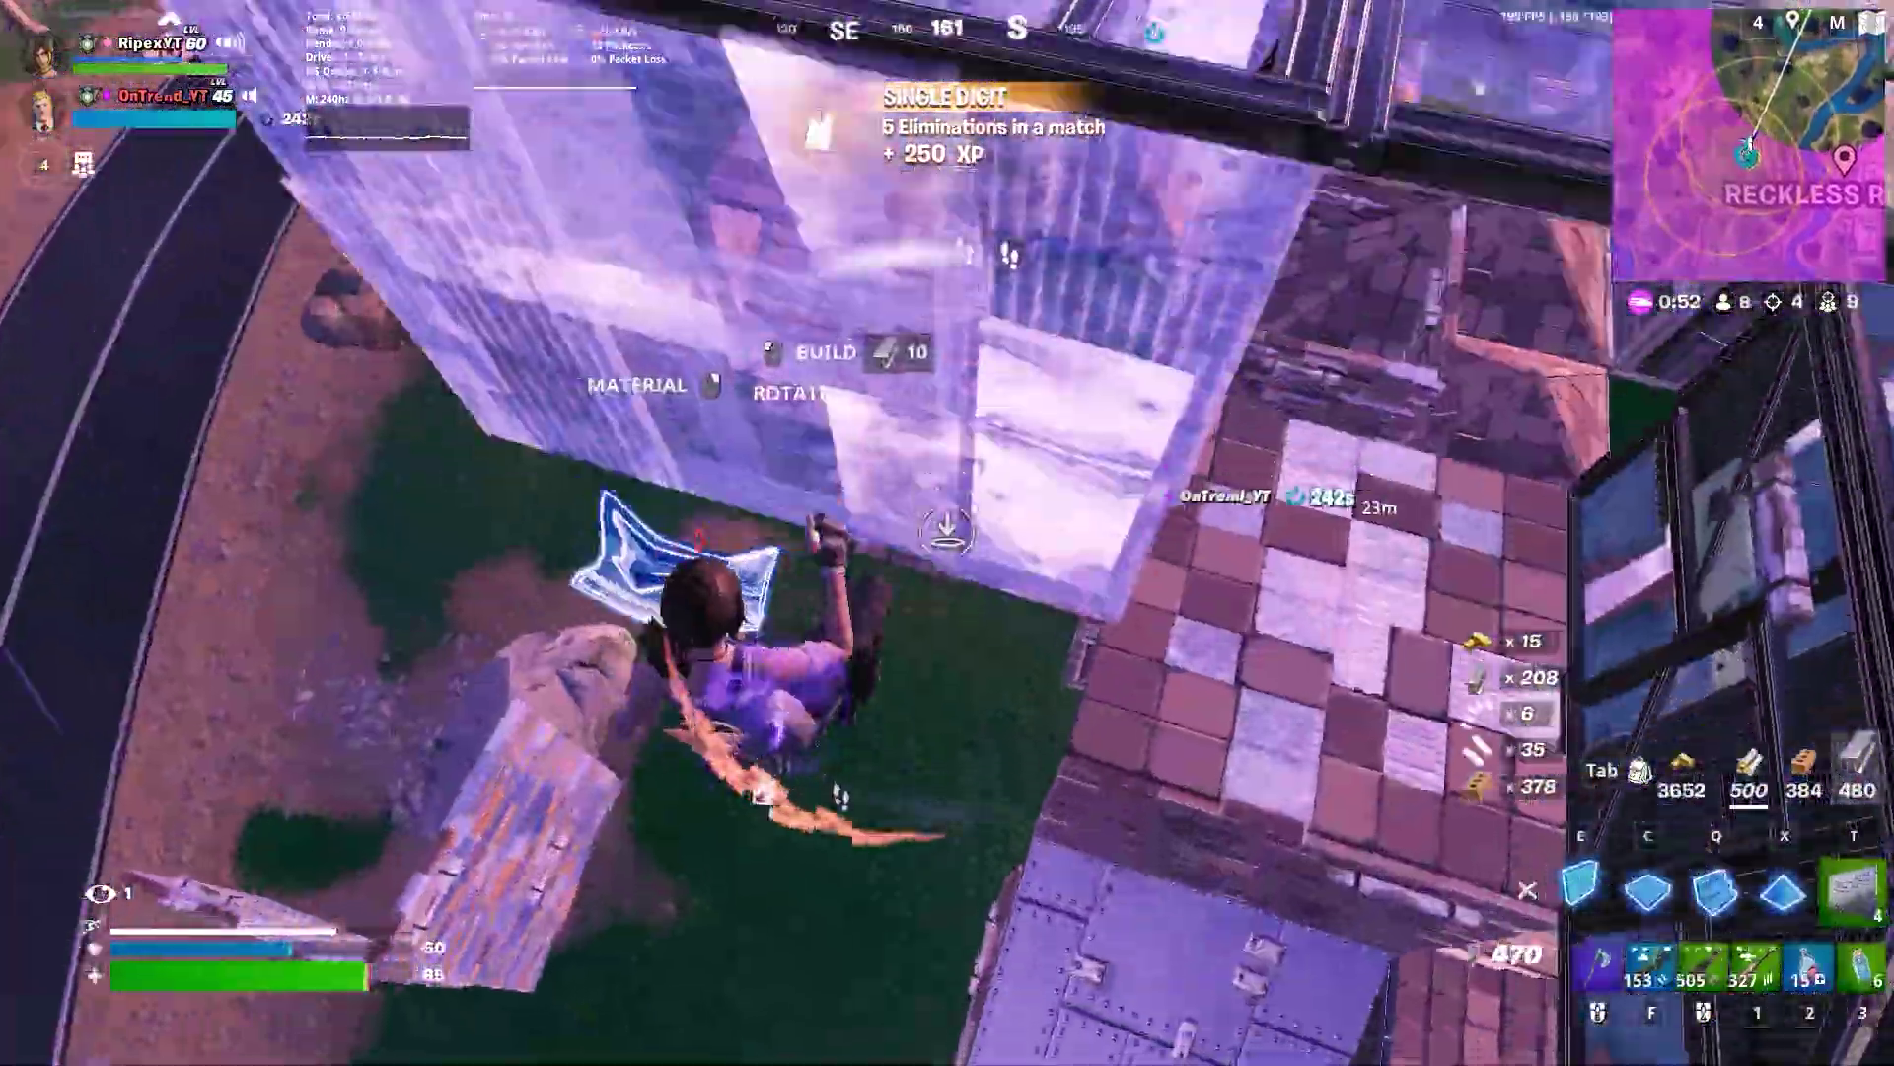
pyautogui.press('f')
pyautogui.press('1')
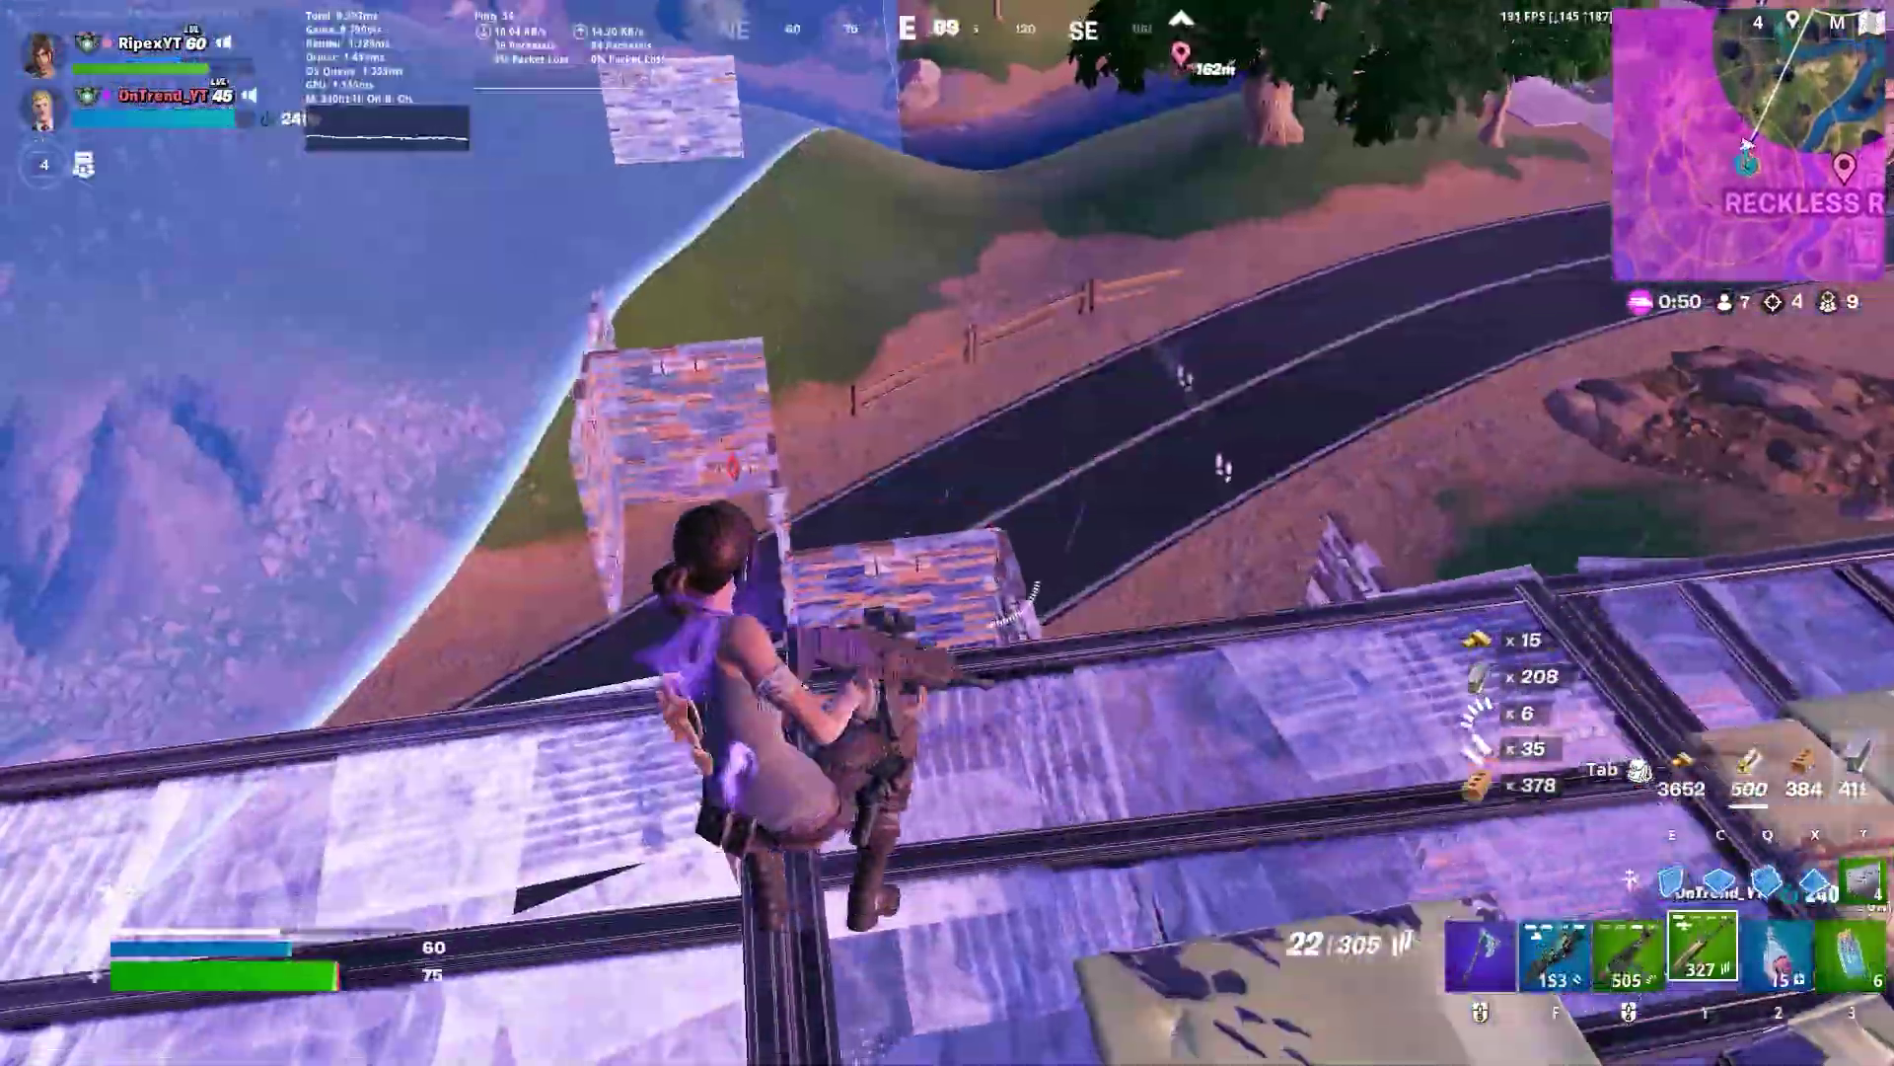
pyautogui.rightClick(947, 533)
pyautogui.press('q')
pyautogui.click(947, 533)
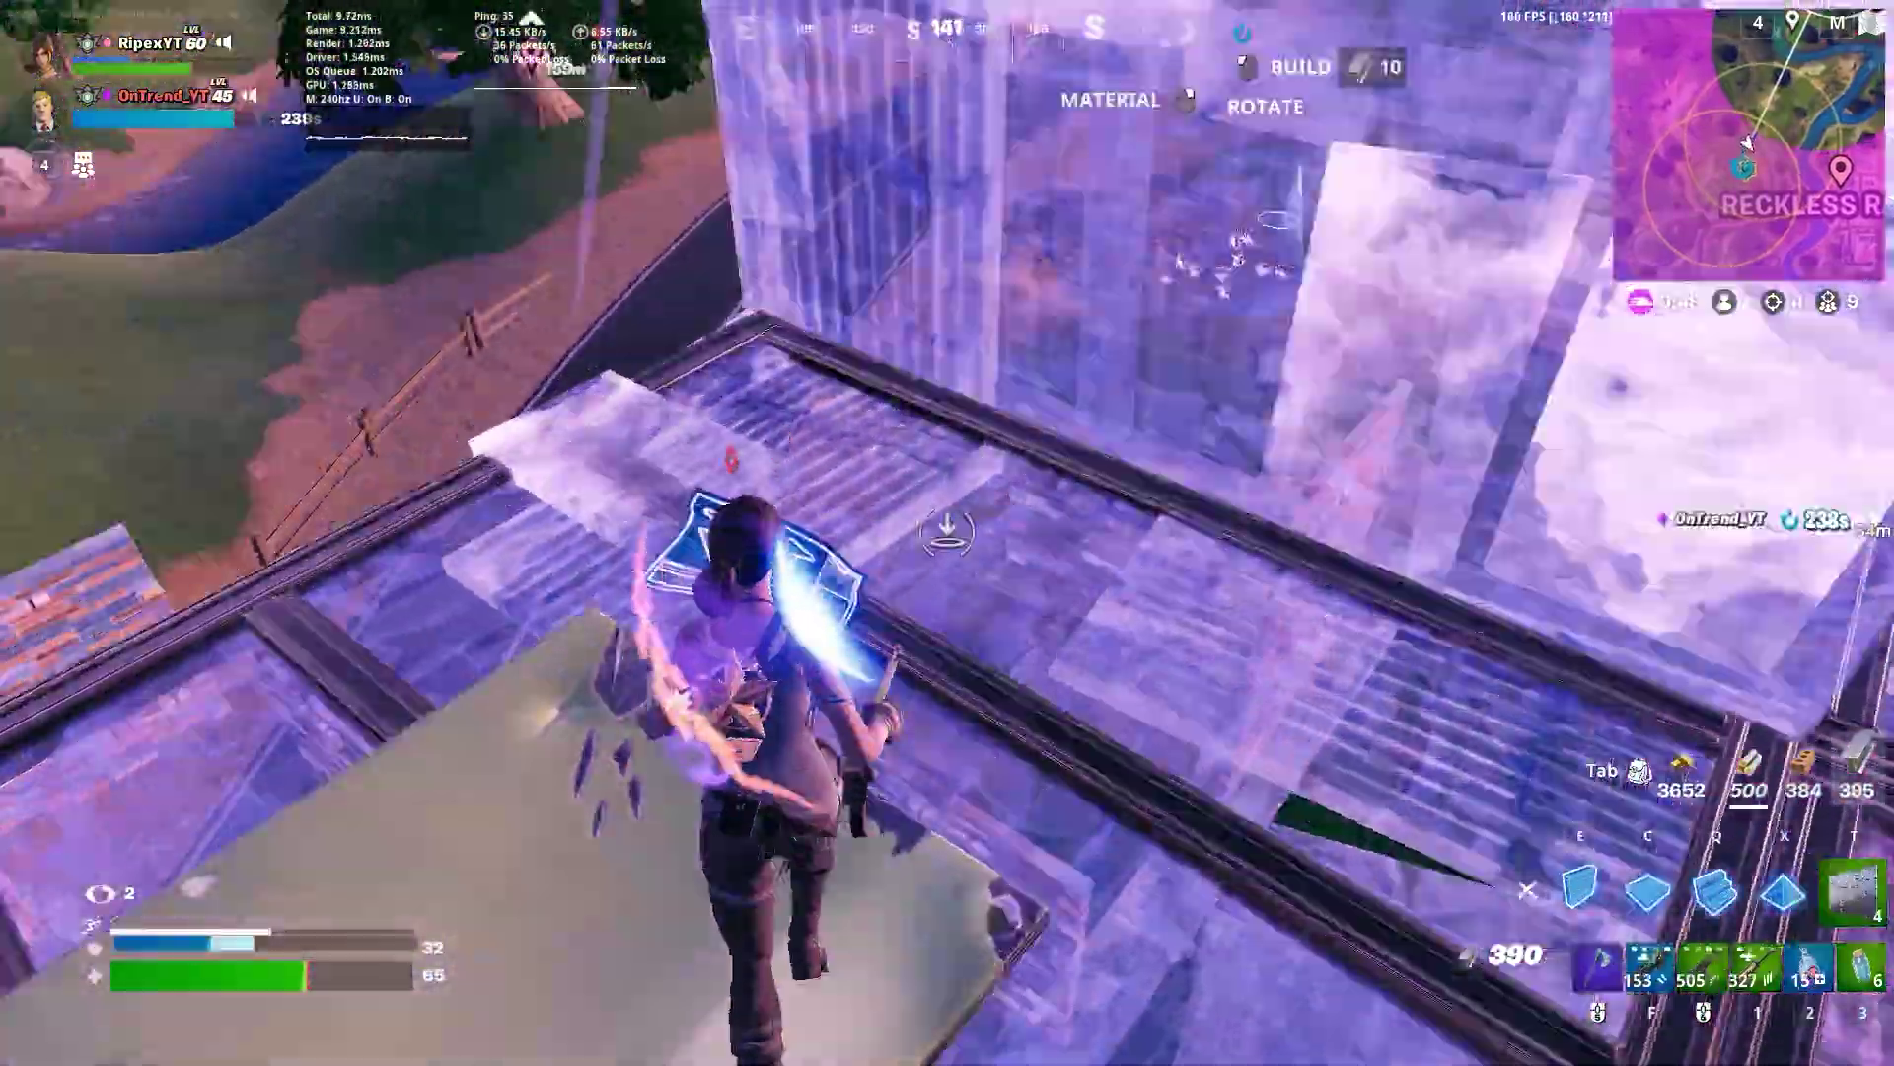
pyautogui.press('f')
pyautogui.press('space')
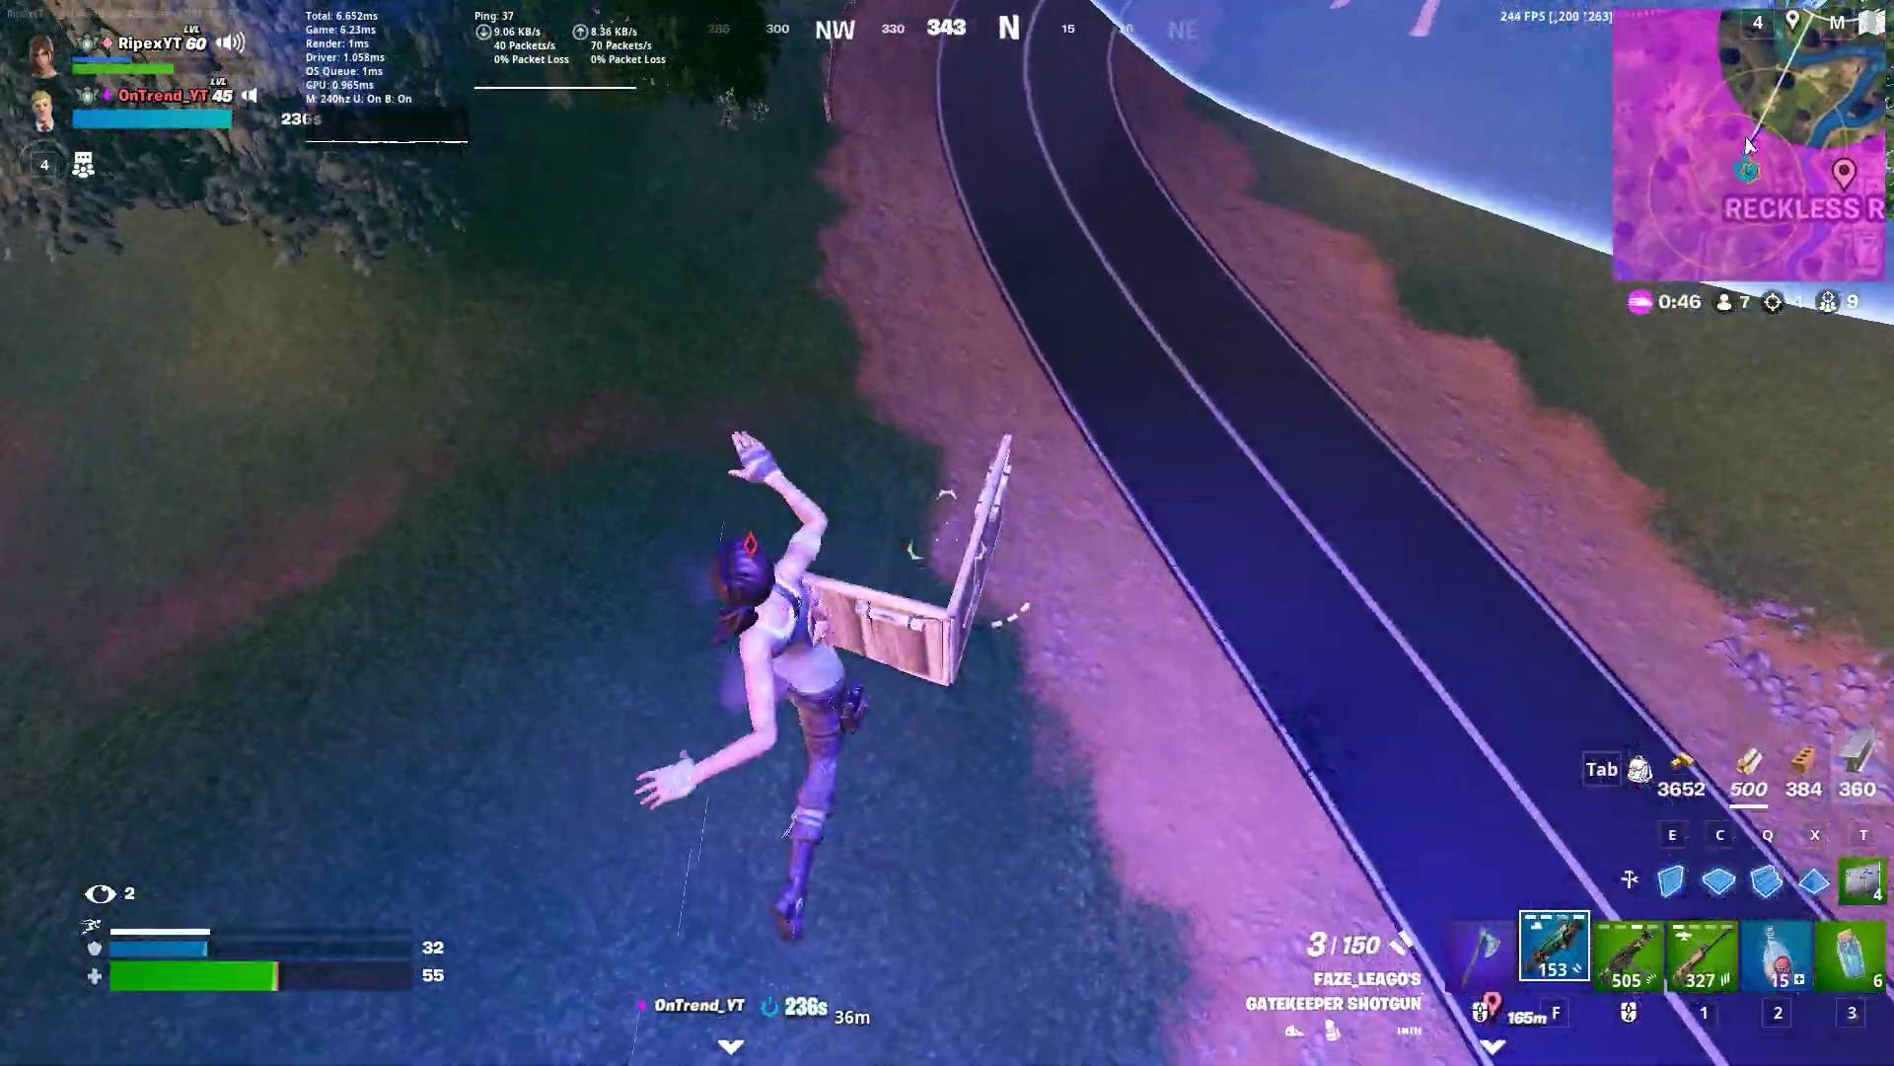
pyautogui.press('w')
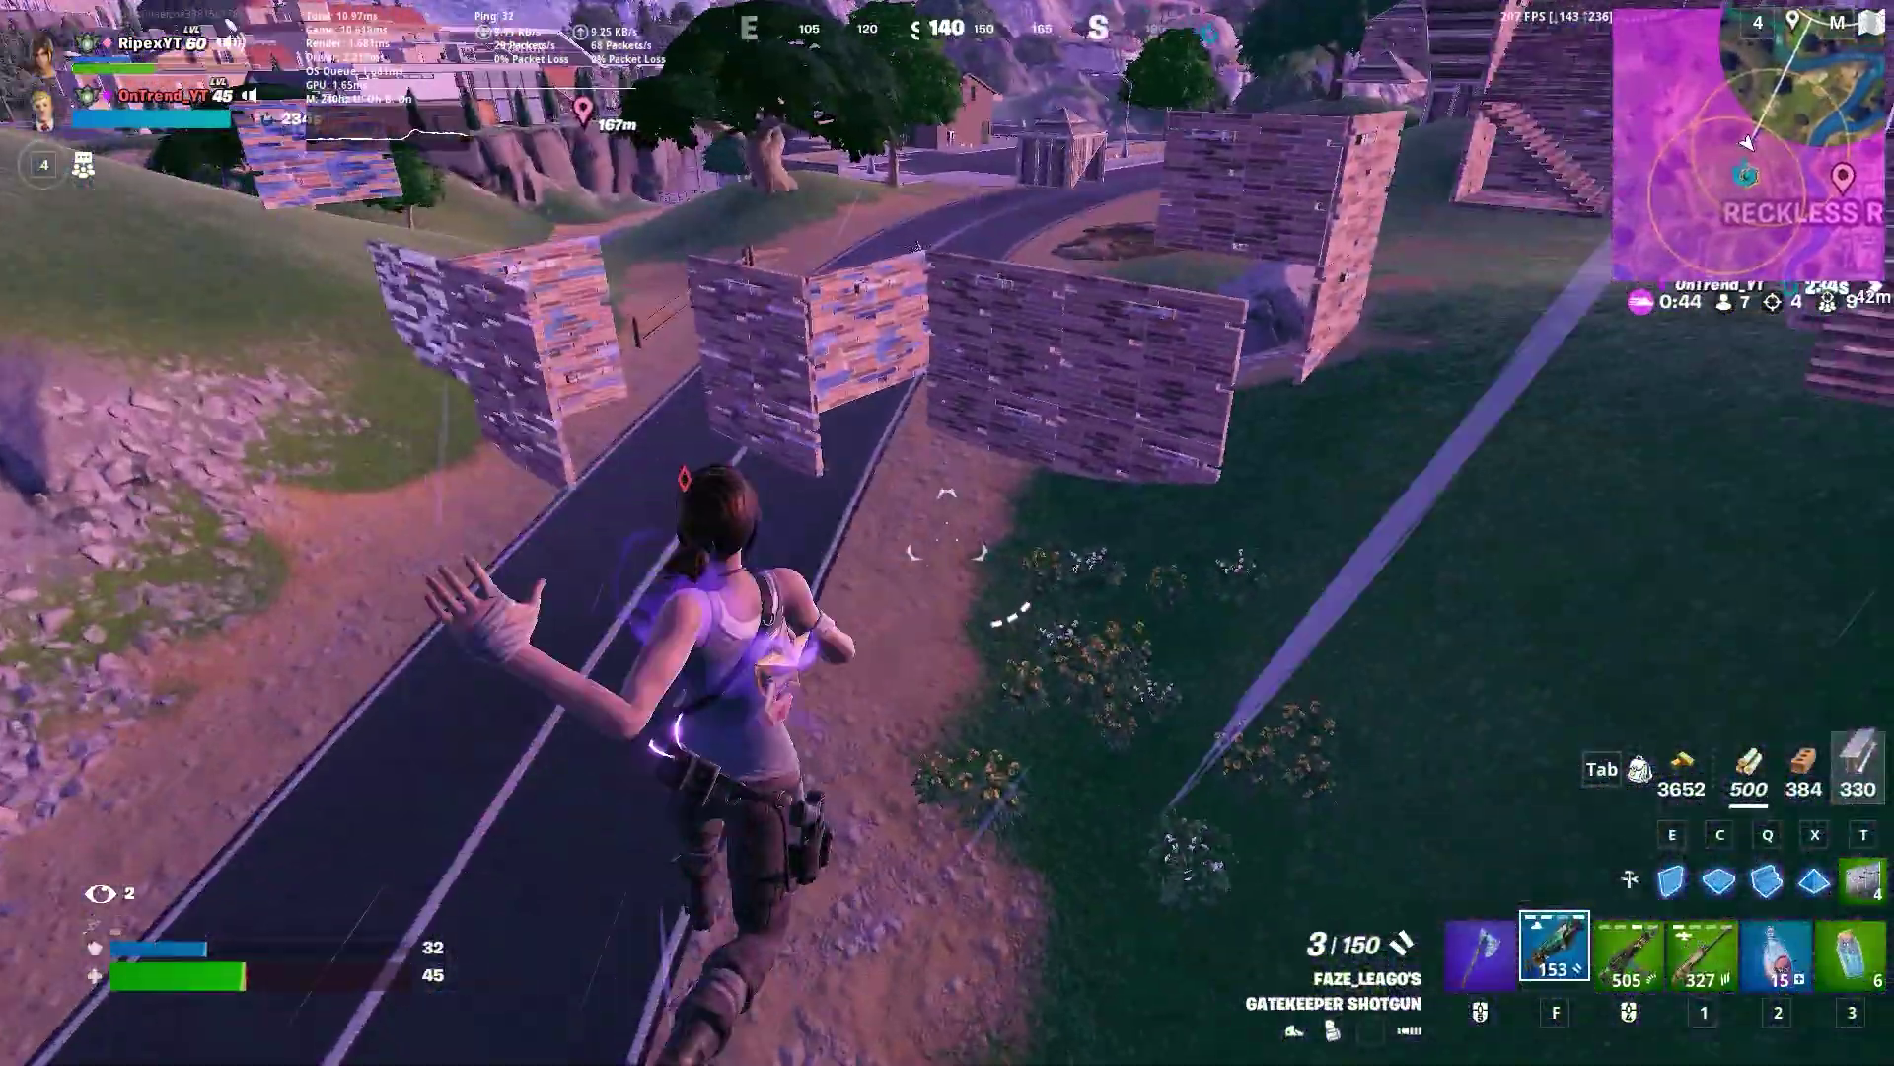